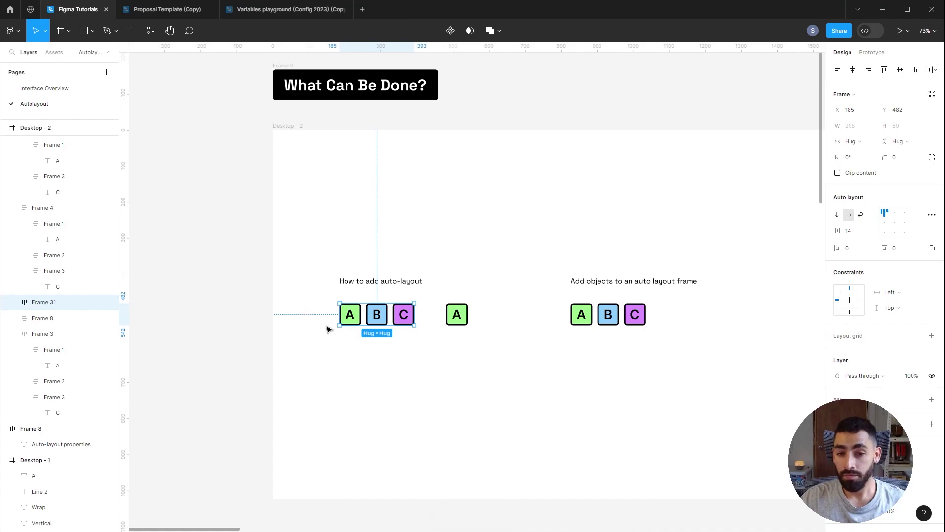
# Step: Wrap the single A box beside the A B C row in a new auto layout frame with Shift+A
pyautogui.click(462, 319)
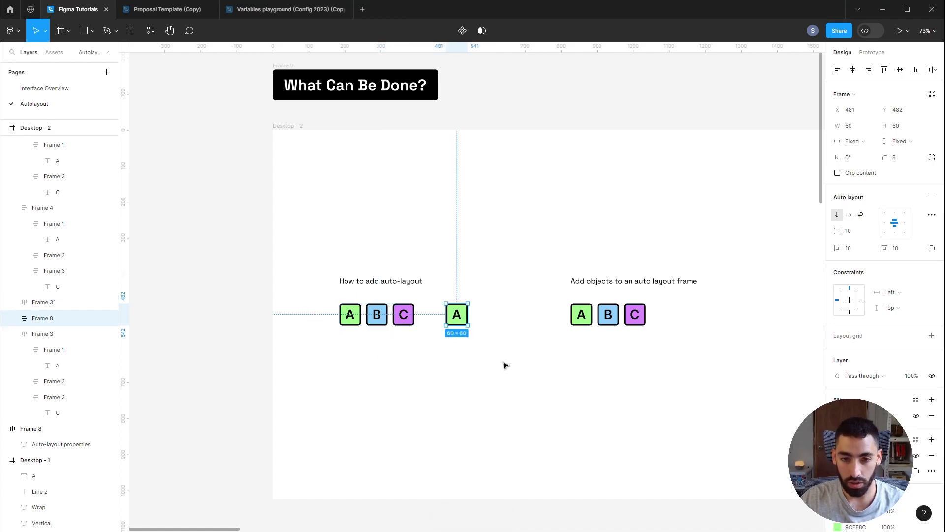
pyautogui.hotkey('shift', 'a')
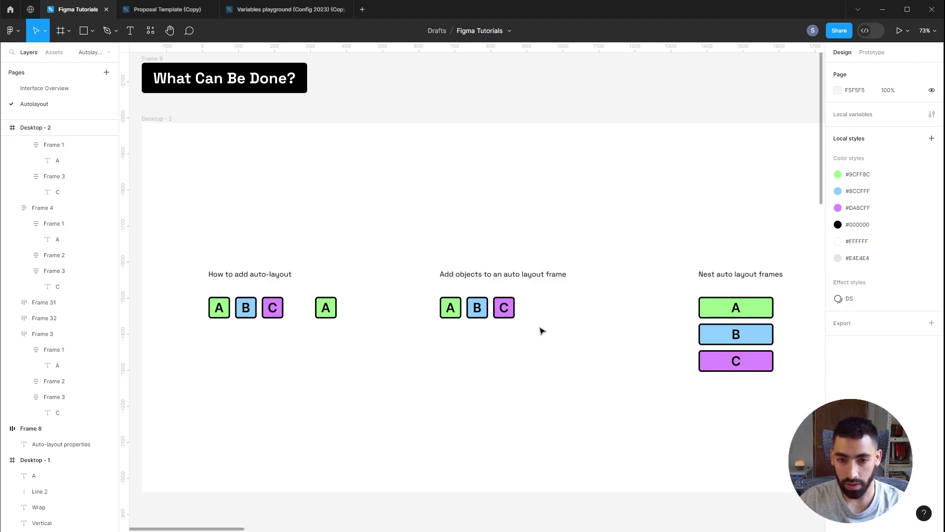
pyautogui.click(335, 309)
# Step: Drag the A box into the Add objects row between A and B, making it read A, A, B, C
pyautogui.moveTo(329, 314); pyautogui.dragTo(473, 307)
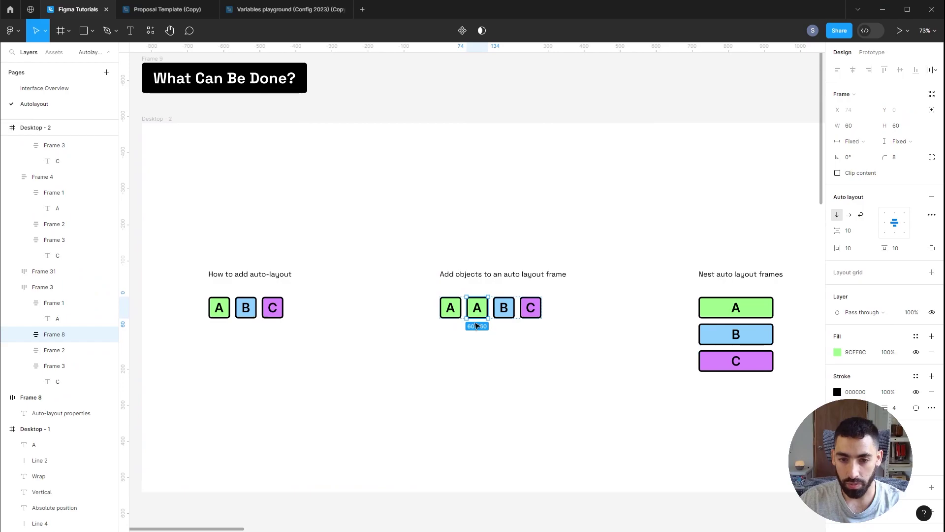
pyautogui.click(568, 323)
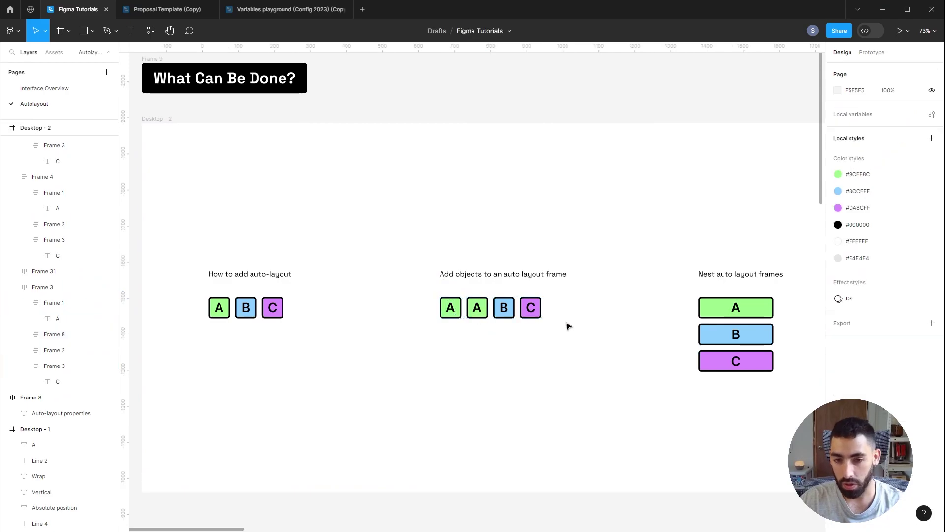
pyautogui.hscroll(5, 400, 337)
pyautogui.scroll(-1, 400, 337)
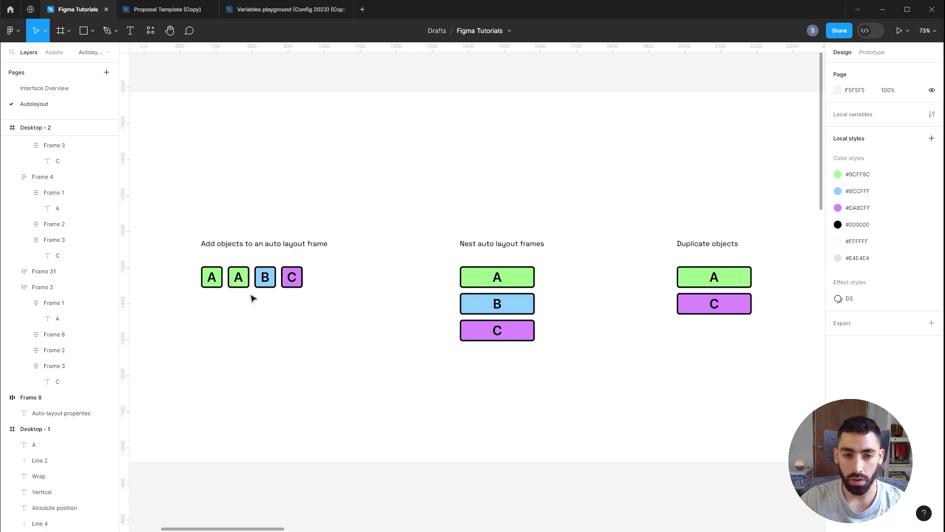
# Step: Copy the A A B C row and paste it into the Nest stack below C
pyautogui.click(270, 282)
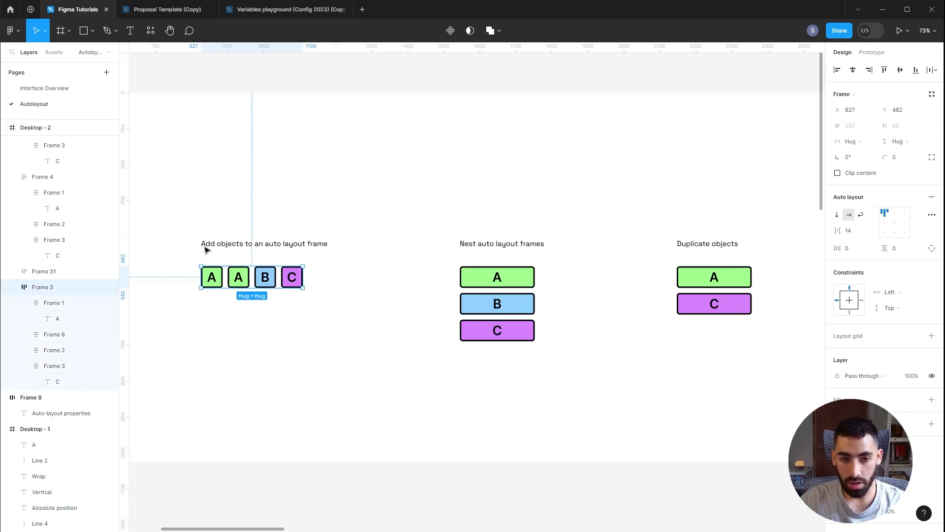
pyautogui.hotkey('ctrl', 'c')
pyautogui.click(509, 288)
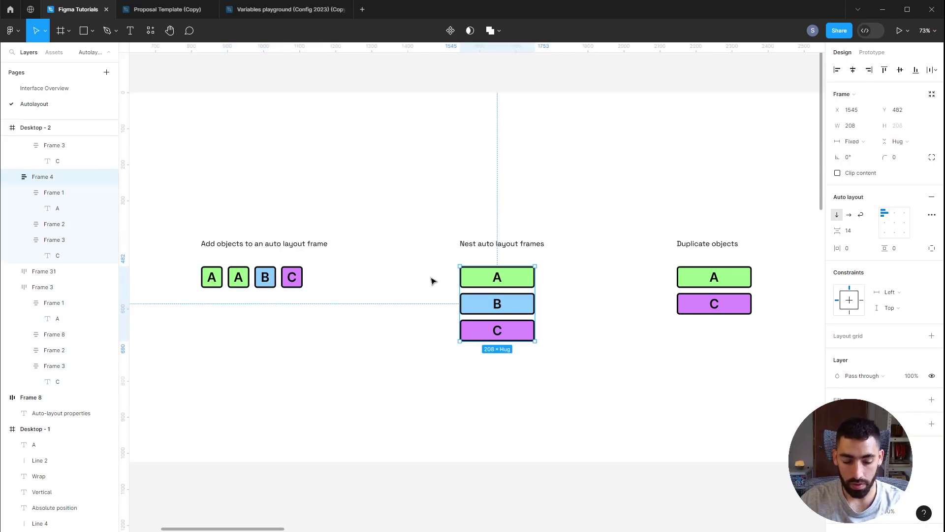
pyautogui.hotkey('ctrl', 'v')
pyautogui.click(559, 303)
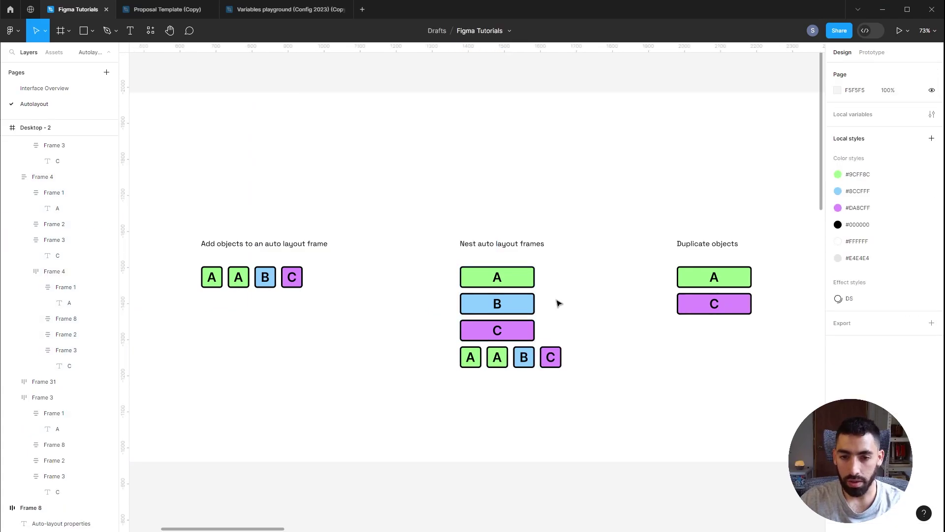
pyautogui.hscroll(5, 574, 296)
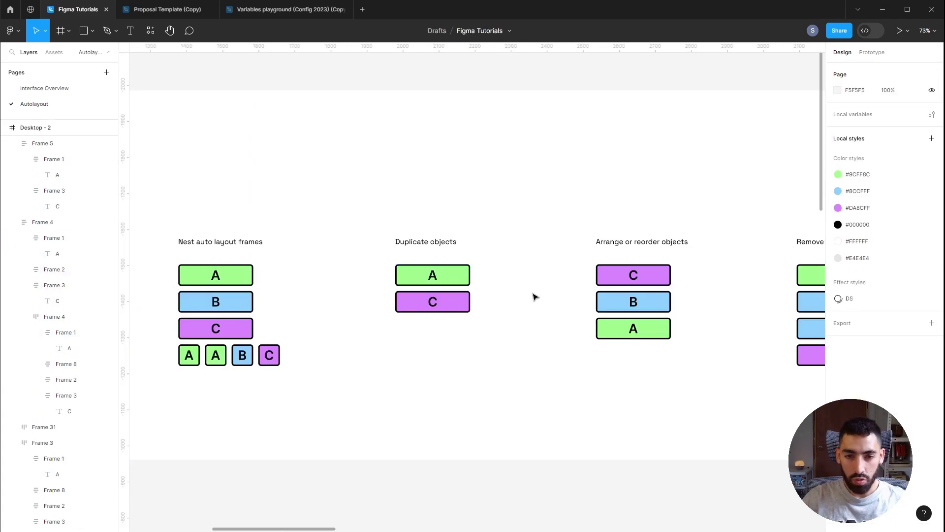
pyautogui.click(438, 275)
pyautogui.click(438, 276)
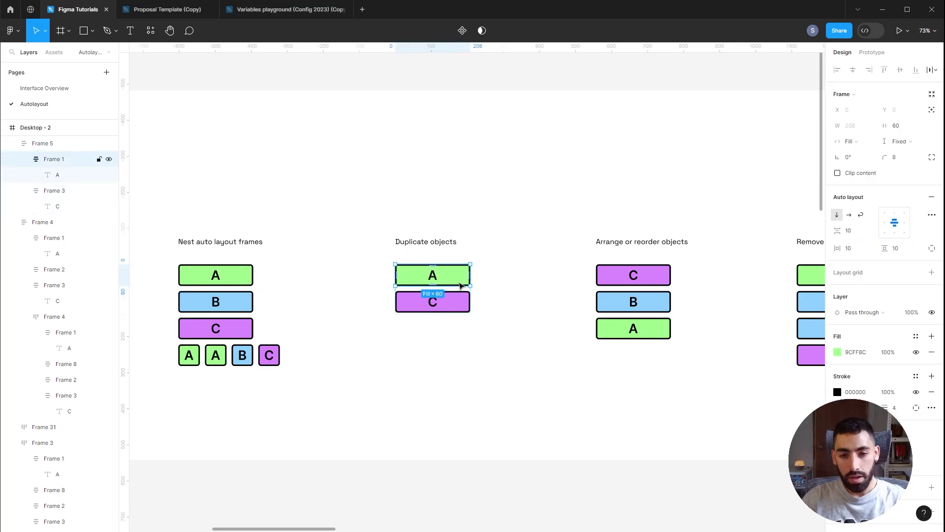
# Step: Duplicate the green A box in the Duplicate objects stack, keeping the blue B copy
pyautogui.hotkey('ctrl', 'd')
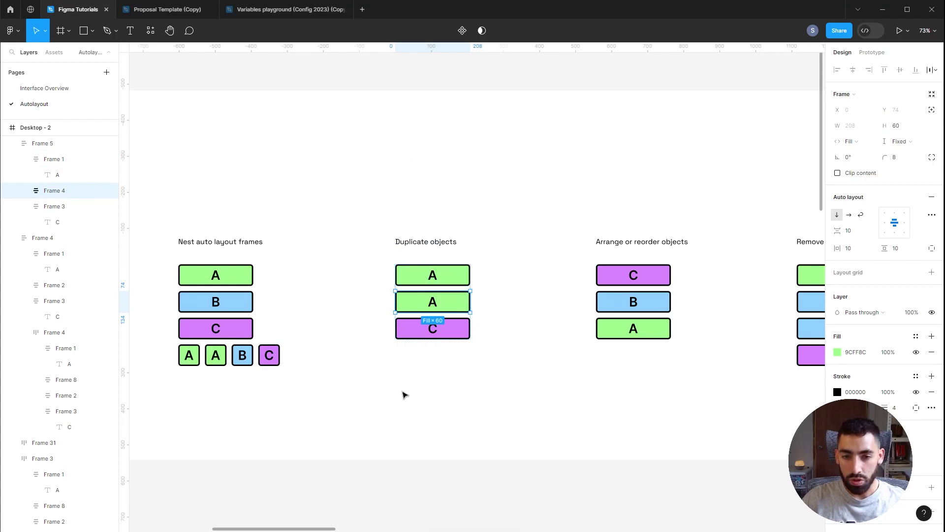
pyautogui.click(838, 352)
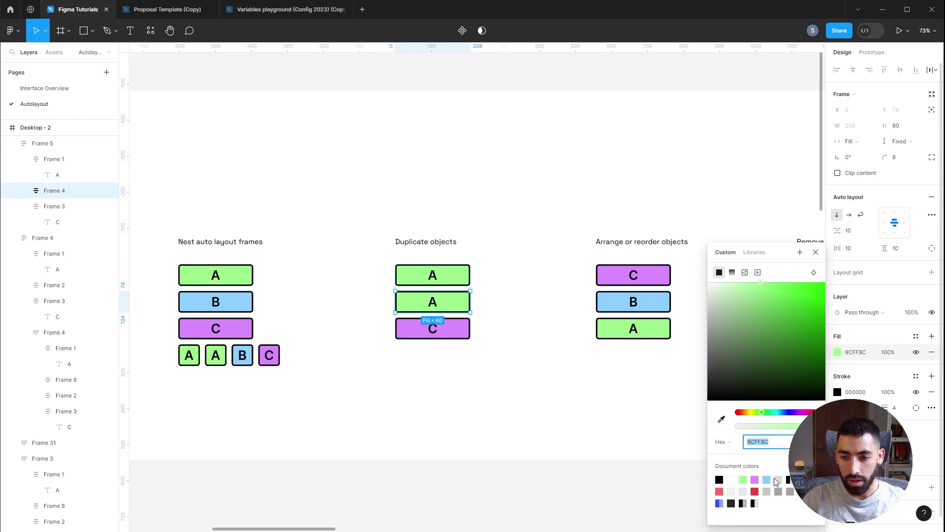
pyautogui.hotkey('ctrl', 'z')
pyautogui.hotkey('ctrl', 'z')
pyautogui.press('t')
pyautogui.click(510, 202)
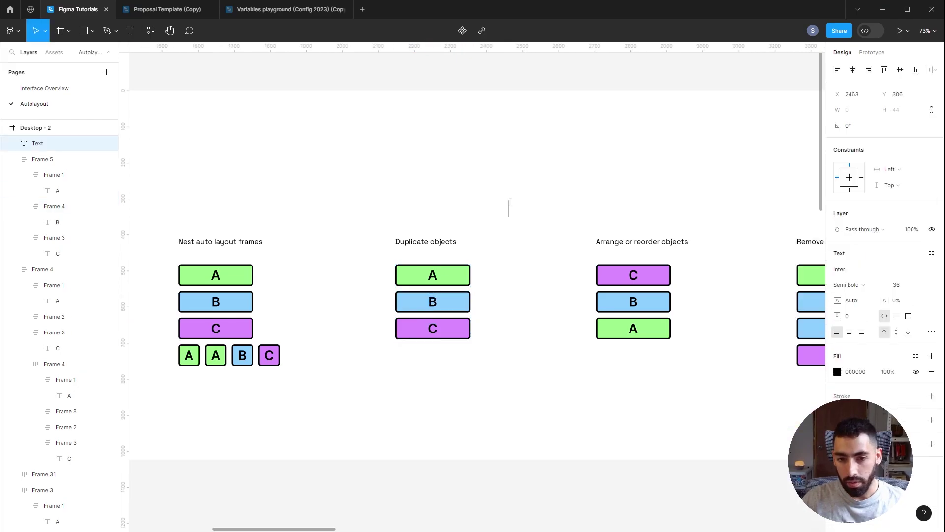
pyautogui.press('Escape')
pyautogui.hscroll(5, 590, 179)
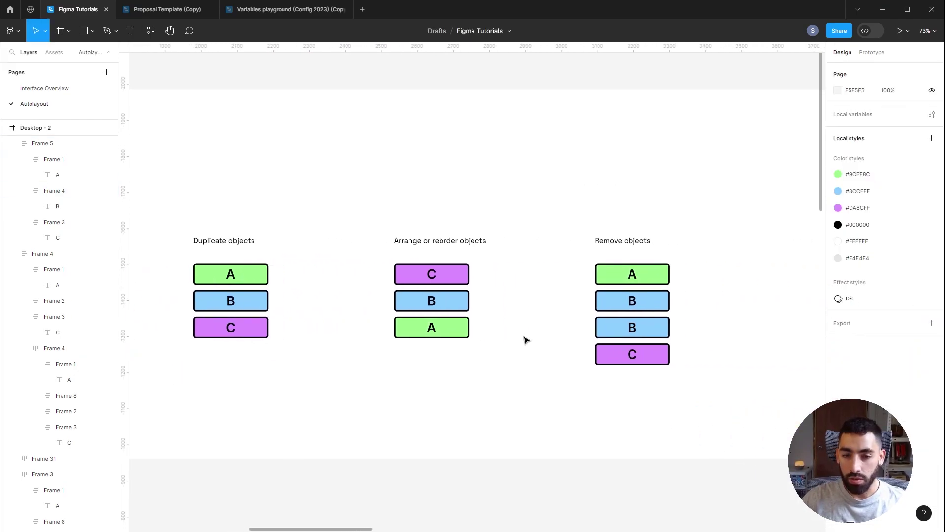
# Step: Reorder the Arrange stack from C, B, A to A, B, C
pyautogui.click(454, 332)
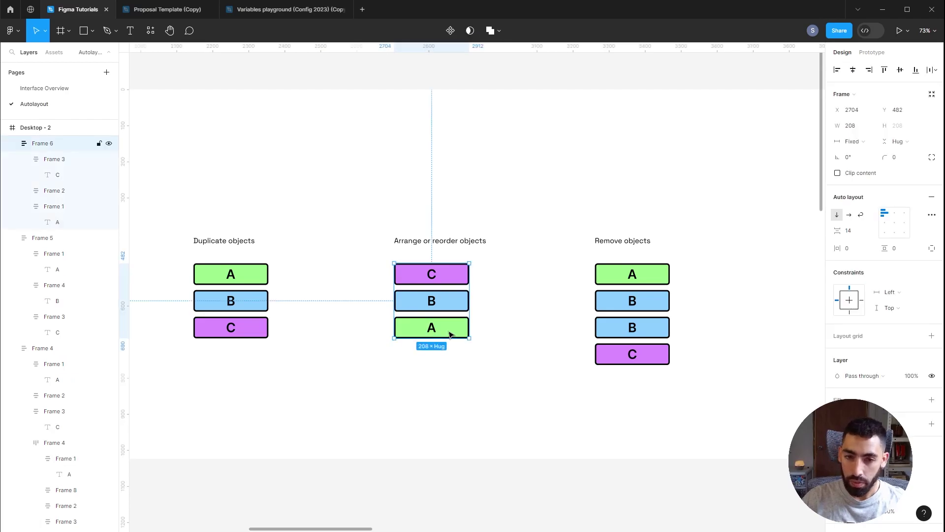
pyautogui.press('Up')
pyautogui.press('Up')
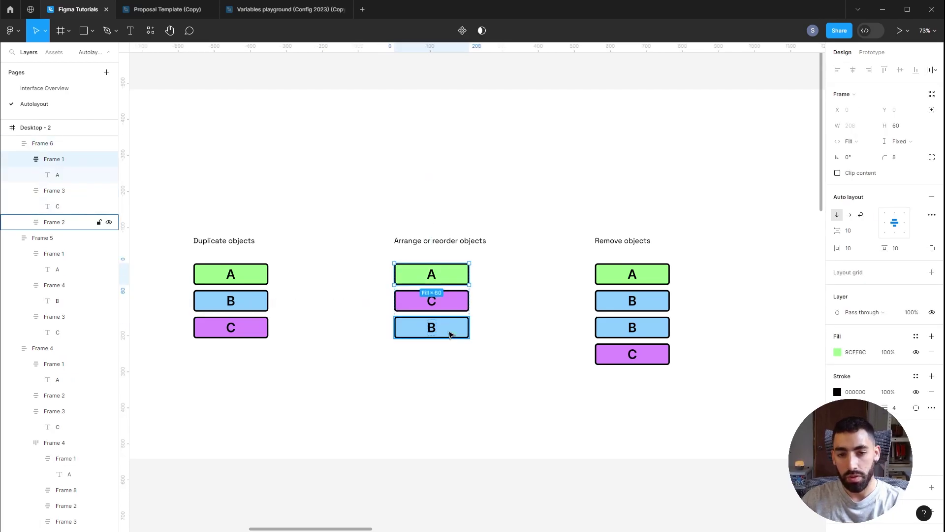
pyautogui.click(451, 329)
pyautogui.press('Up')
pyautogui.click(548, 306)
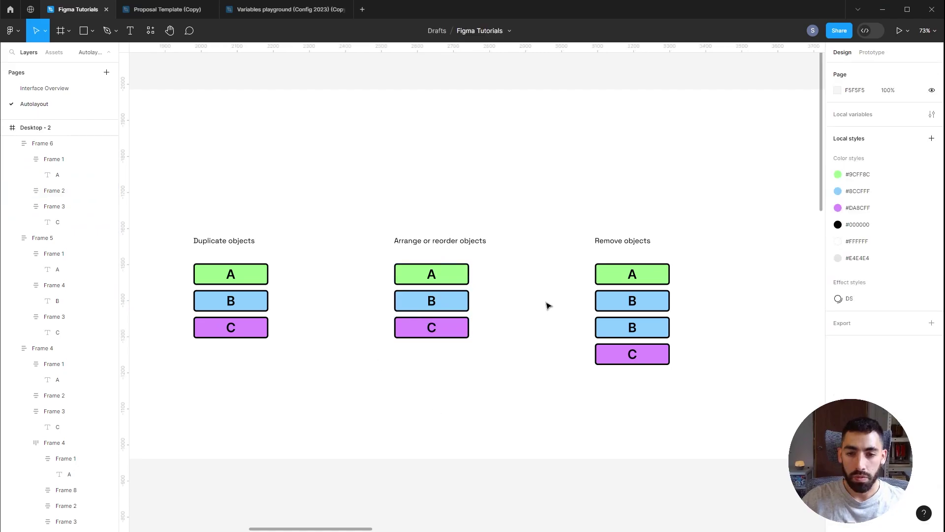
# Step: Delete the extra second B from the Remove objects stack
pyautogui.hscroll(5, 576, 318)
pyautogui.click(495, 325)
pyautogui.click(487, 323)
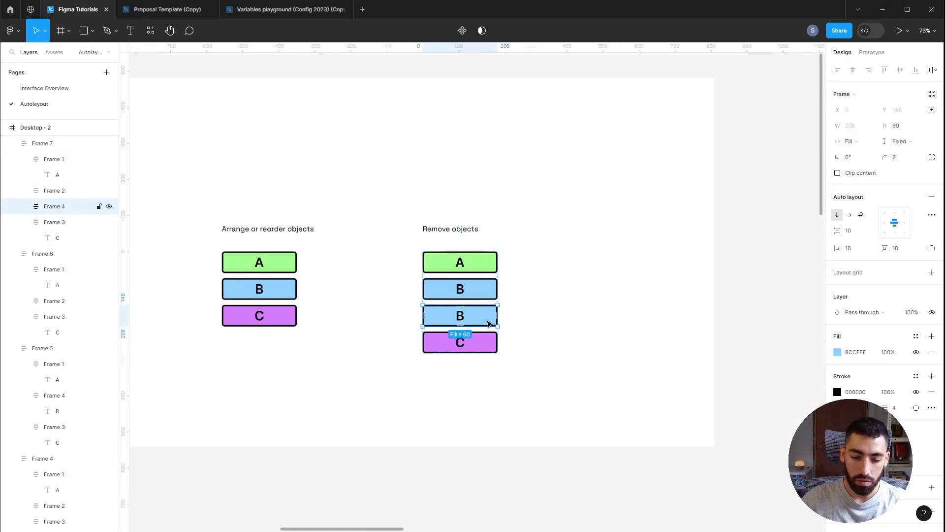
pyautogui.press('Delete')
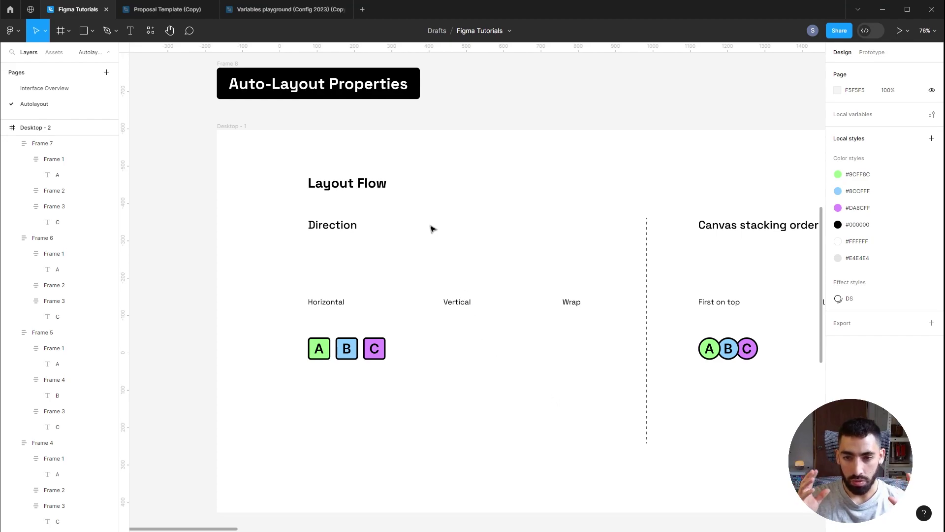
# Step: Place a copy of the A B C row under Vertical and set its direction to vertical
pyautogui.hscroll(2, 431, 229)
pyautogui.scroll(-1, 431, 229)
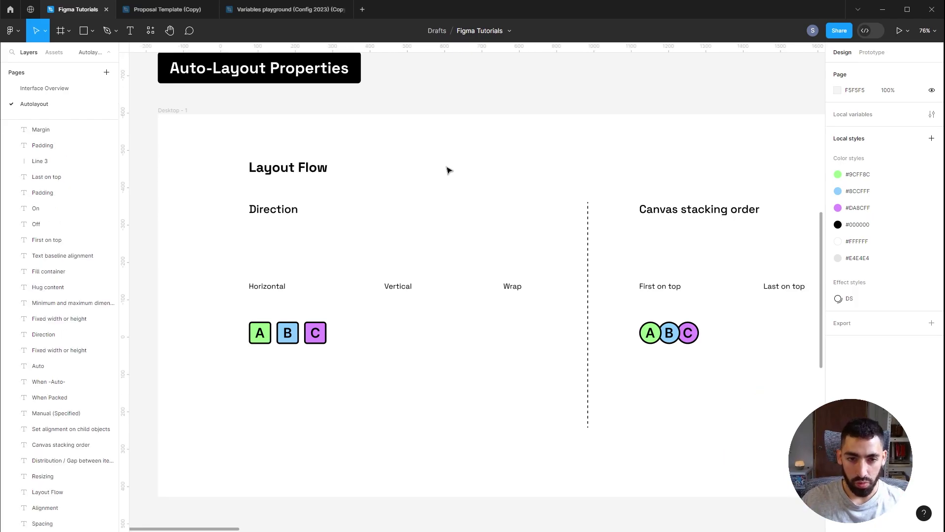
pyautogui.click(287, 333)
pyautogui.scroll(2, 315, 320)
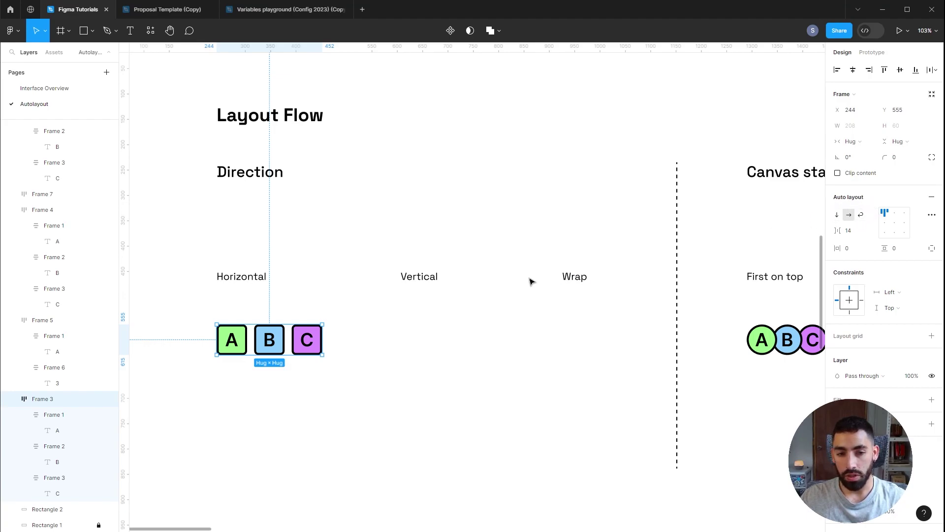
pyautogui.keyDown('alt'); pyautogui.moveTo(272, 335); pyautogui.dragTo(450, 333); pyautogui.keyUp('alt')
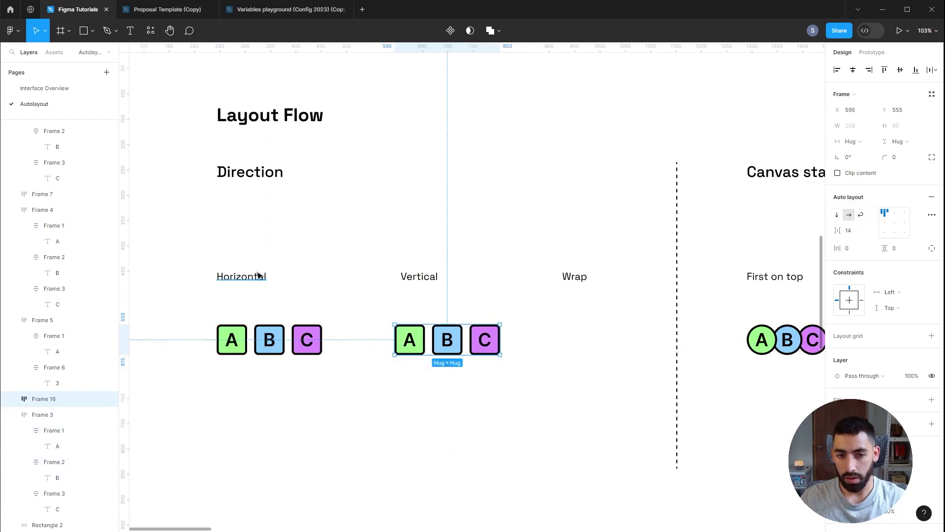
pyautogui.click(838, 216)
# Step: Add a wrap-direction copy under Wrap and narrow it so C drops to a second line
pyautogui.keyDown('alt'); pyautogui.moveTo(315, 339); pyautogui.dragTo(553, 338); pyautogui.keyUp('alt')
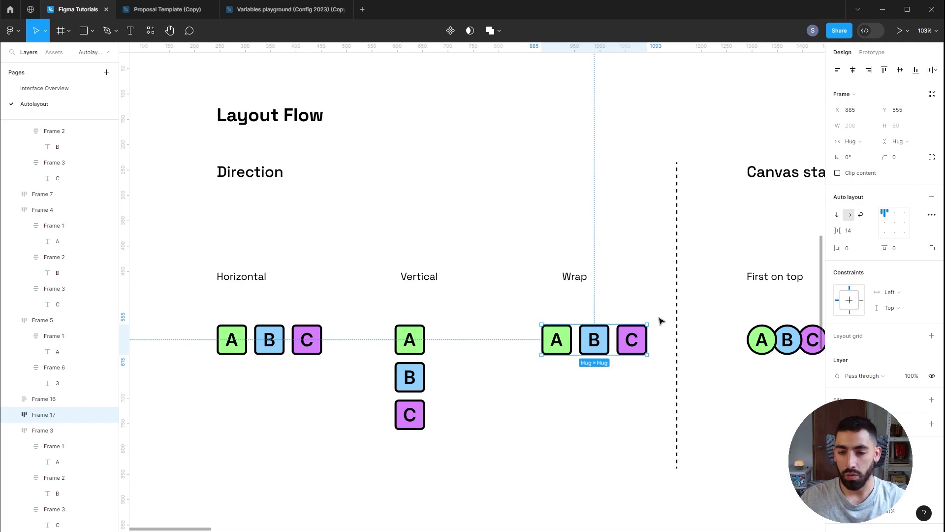
pyautogui.click(861, 215)
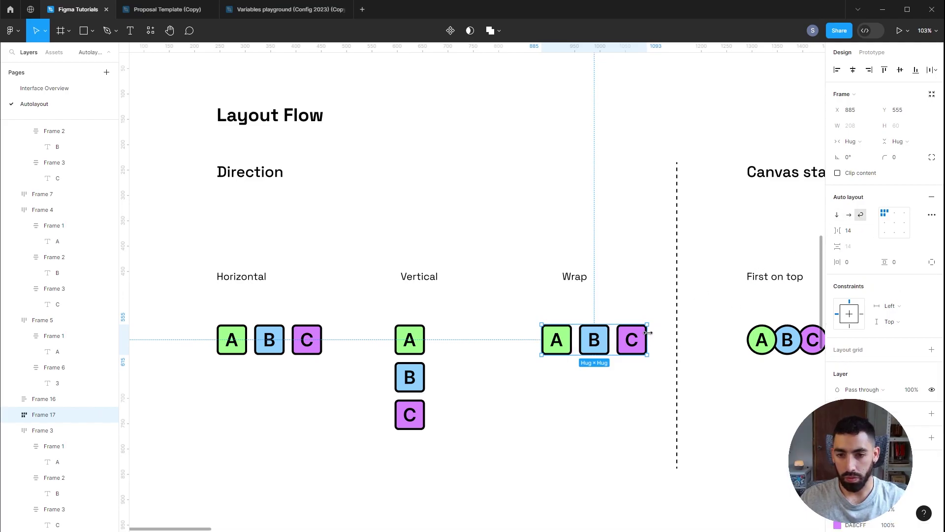
pyautogui.moveTo(648, 333); pyautogui.dragTo(634, 333)
pyautogui.hotkey('shift', 'Tab')
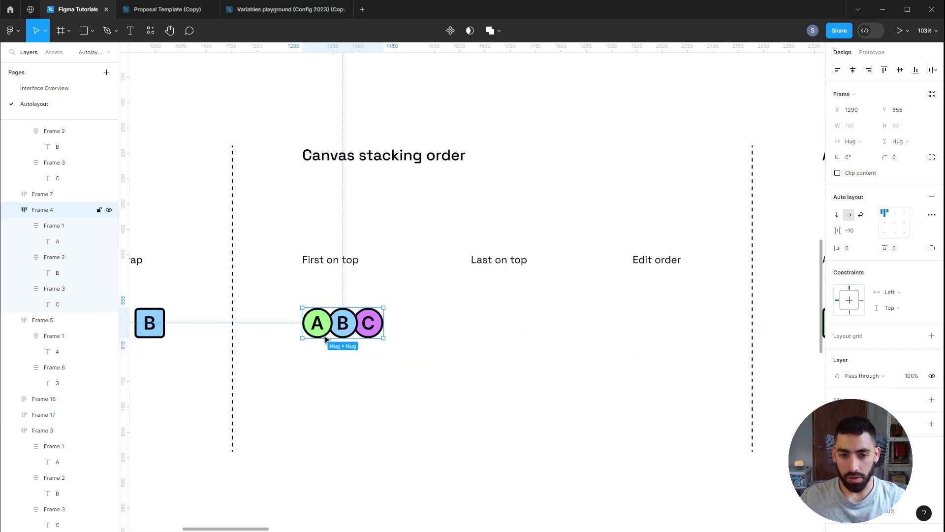
# Step: Add a copy of the A B C circles under Last on top, with canvas stacking set to Last on top
pyautogui.moveTo(344, 337); pyautogui.dragTo(500, 336)
pyautogui.click(932, 215)
pyautogui.click(797, 314)
pyautogui.click(804, 328)
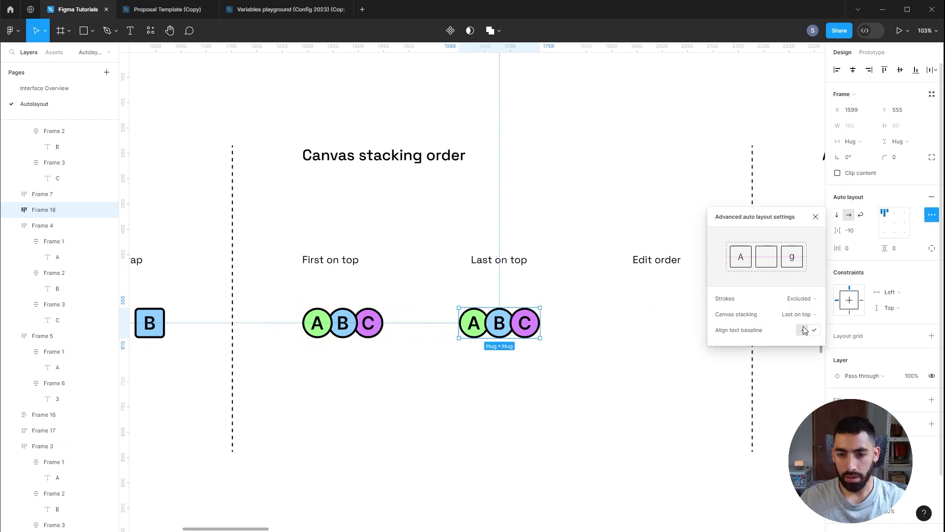
pyautogui.click(703, 410)
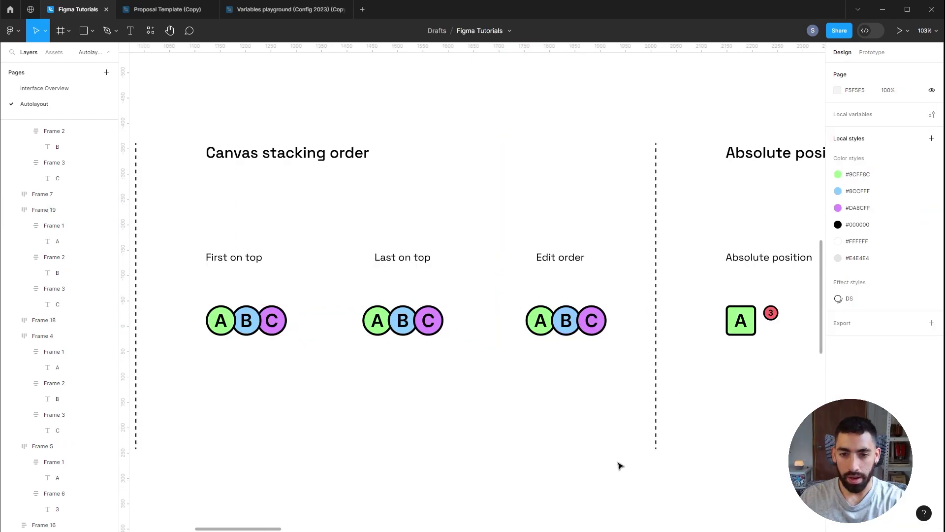
# Step: Move the C circle under Edit order two places left so the circles read C, A, B
pyautogui.click(594, 324)
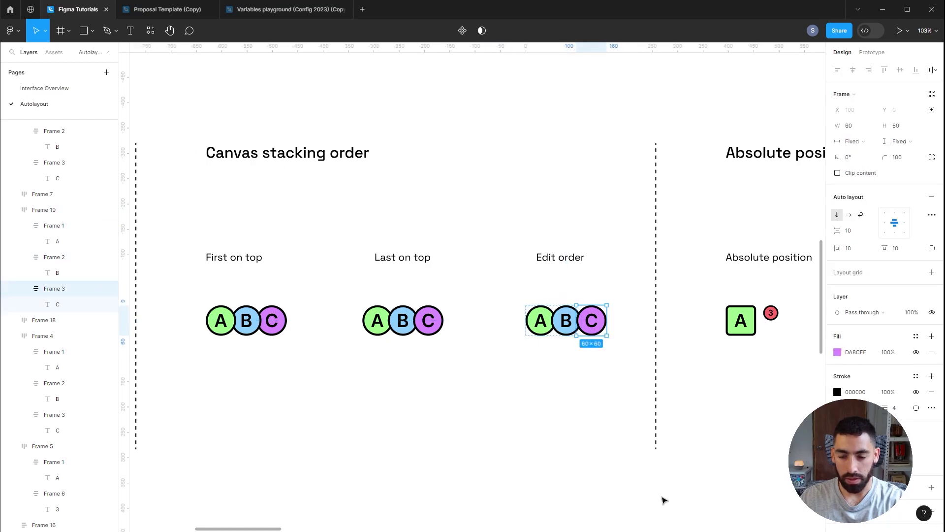
pyautogui.press('Left')
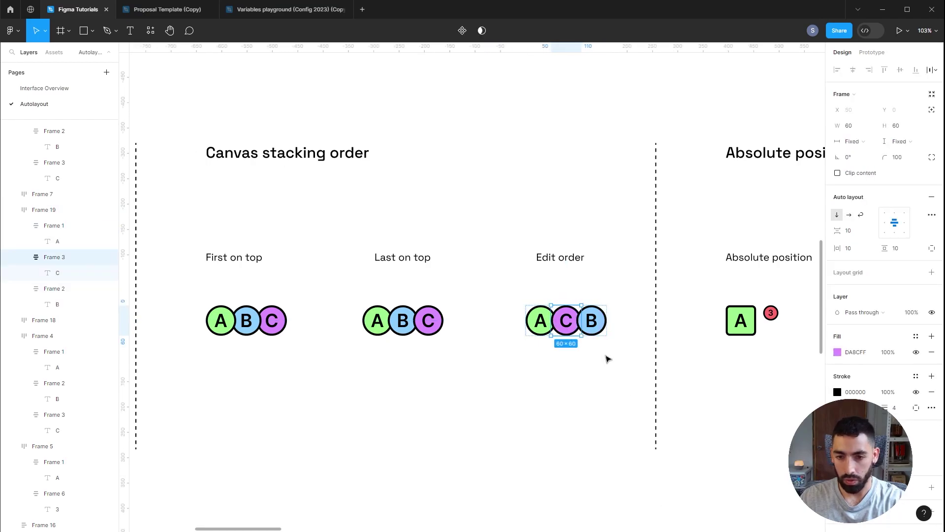
pyautogui.press('Left')
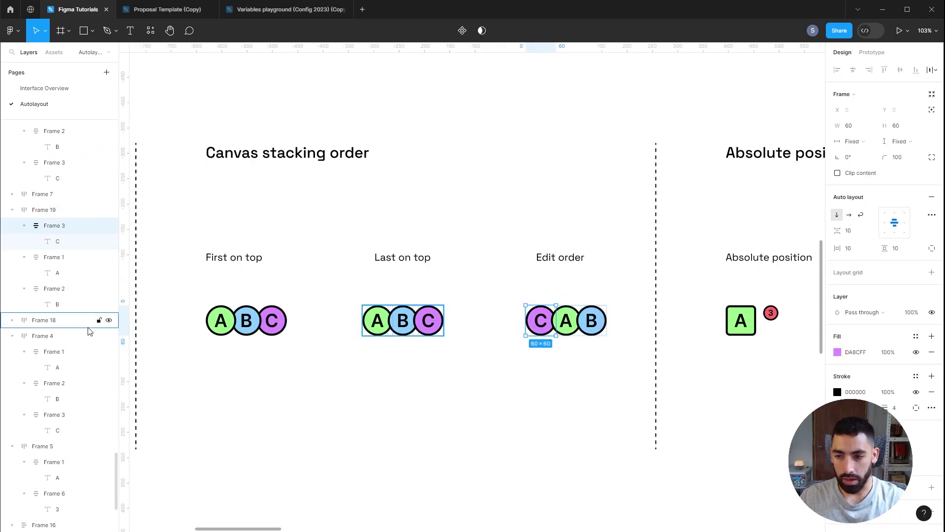
pyautogui.hscroll(5, 695, 380)
pyautogui.click(741, 320)
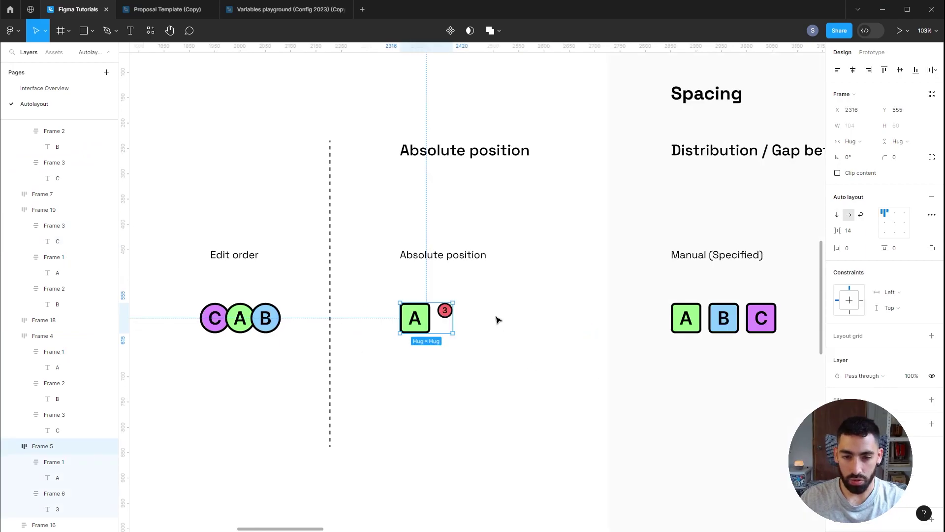
# Step: Set the red 3 badge to absolute position and drag it onto the A box's top-right corner
pyautogui.click(388, 344)
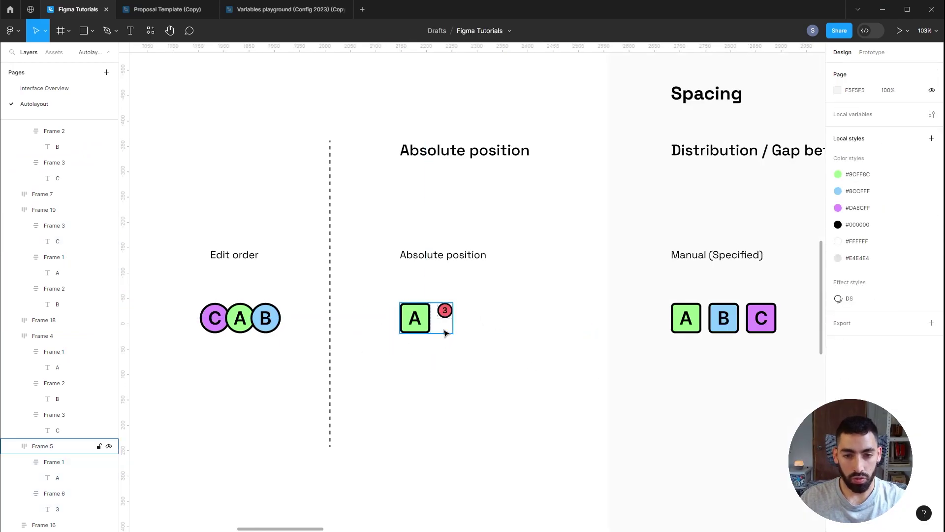
pyautogui.click(444, 327)
pyautogui.click(446, 313)
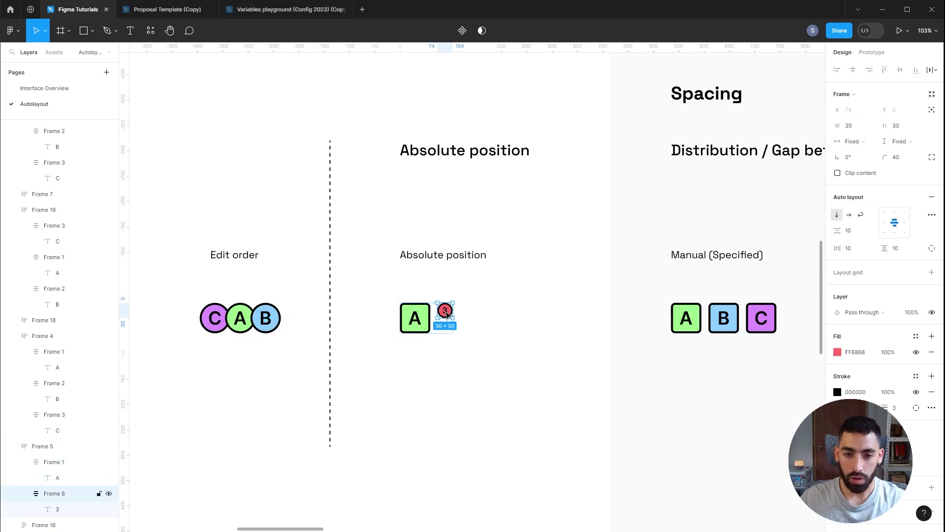
pyautogui.click(932, 110)
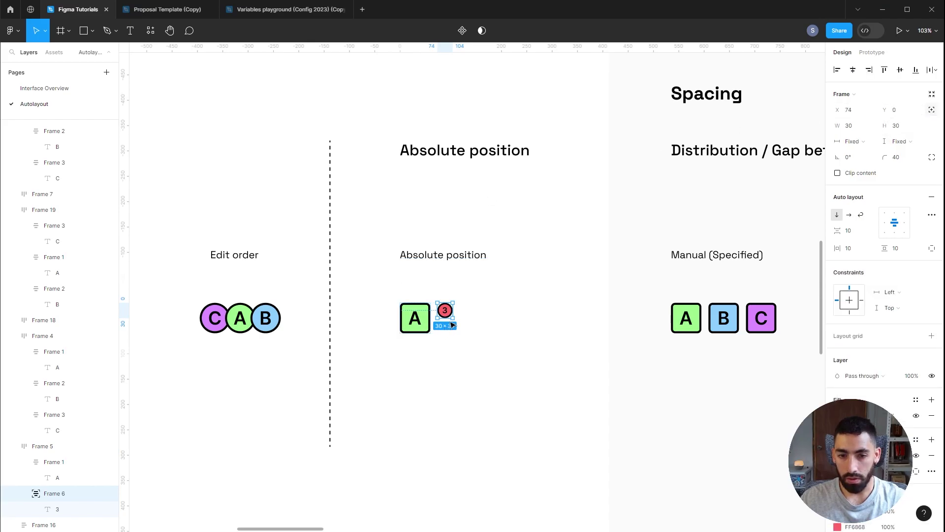
pyautogui.moveTo(448, 314); pyautogui.dragTo(417, 307)
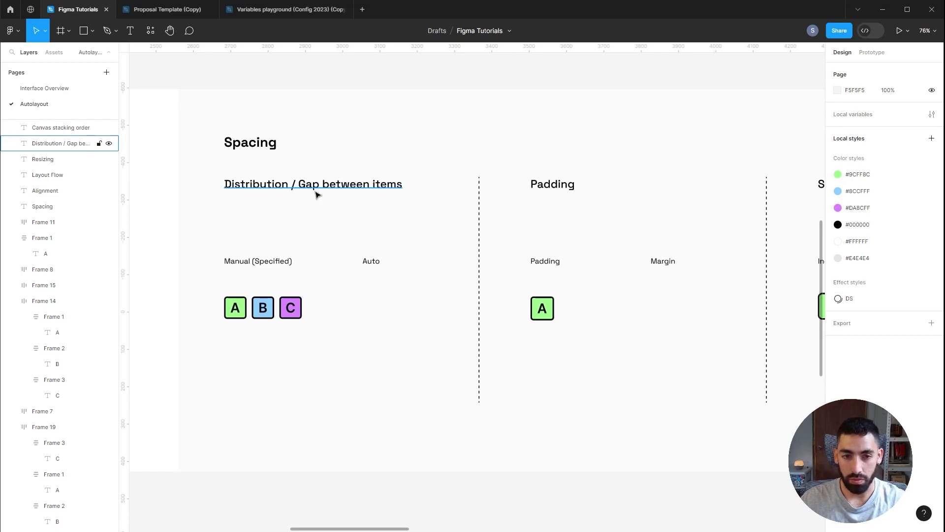
# Step: Set the Manual A, B, C row's gap to 24
pyautogui.click(285, 319)
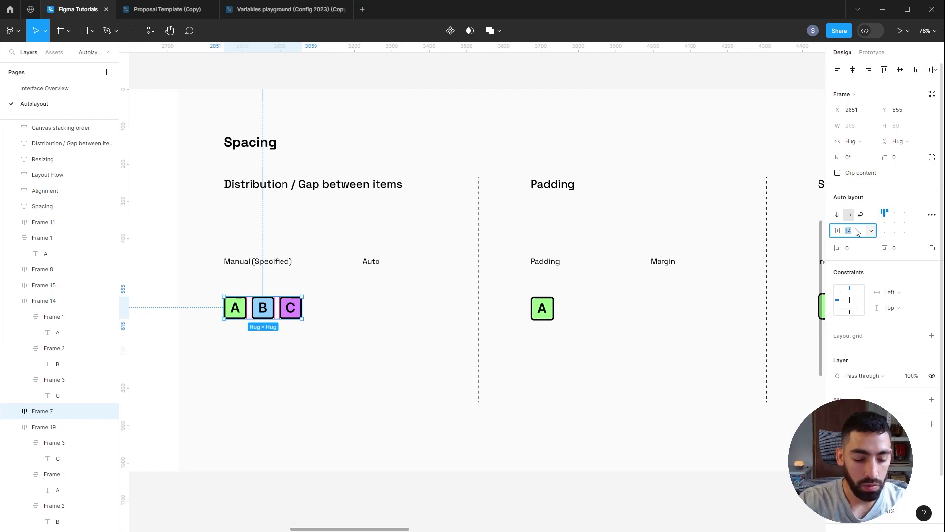
pyautogui.write('24')
pyautogui.press('Return')
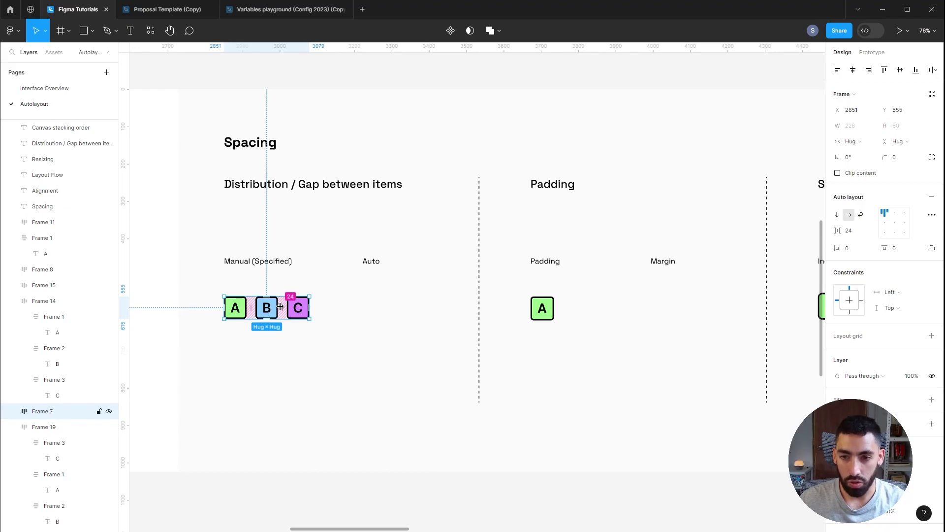
# Step: Add a copy of the row under Auto with automatic gap spacing, widened to 272
pyautogui.keyDown('alt'); pyautogui.moveTo(277, 306); pyautogui.dragTo(415, 307); pyautogui.keyUp('alt')
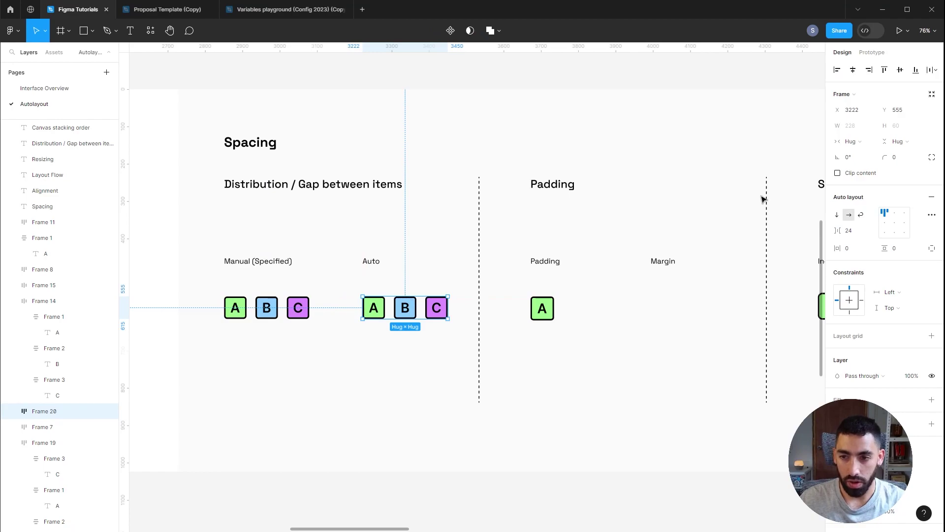
pyautogui.click(872, 231)
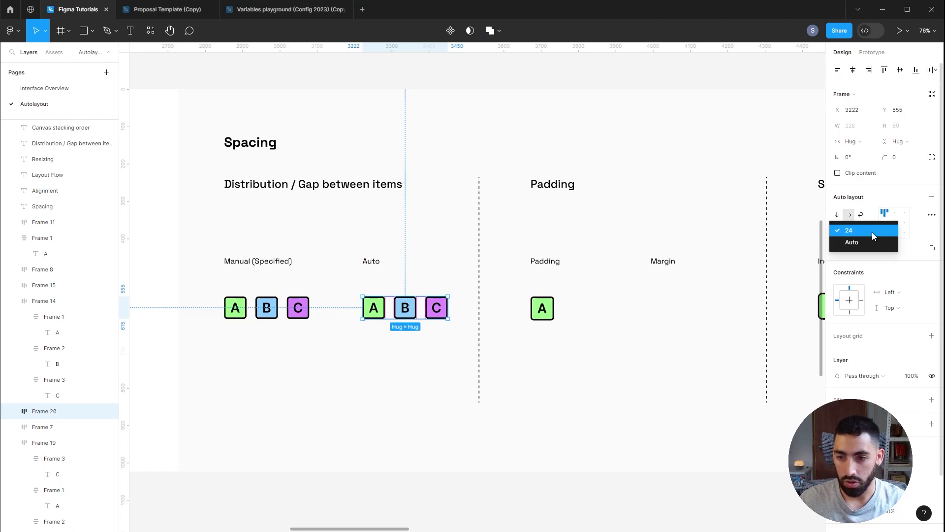
pyautogui.click(870, 239)
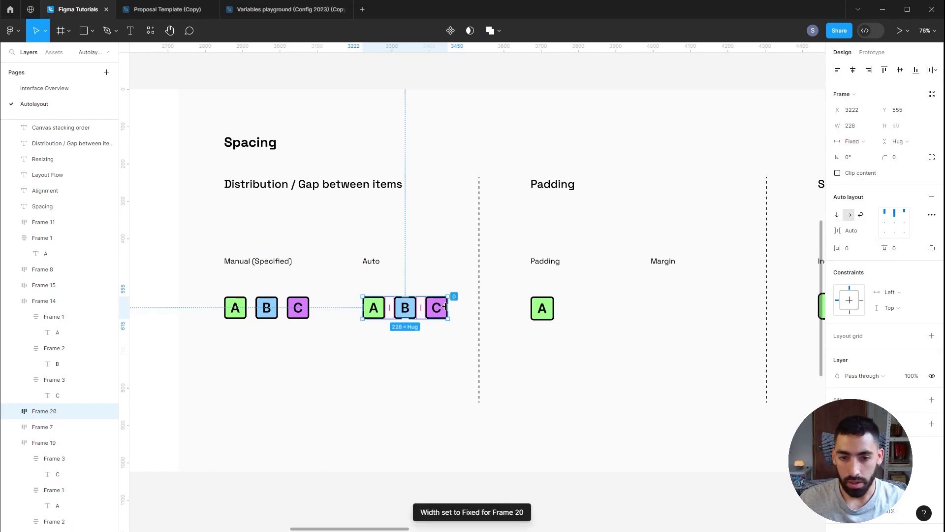
pyautogui.moveTo(453, 302); pyautogui.dragTo(465, 305)
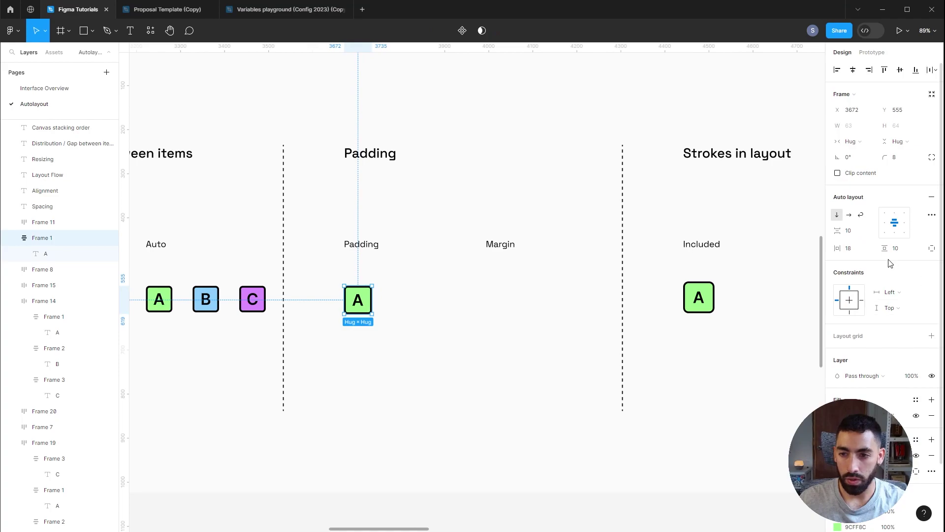
pyautogui.click(855, 252)
# Step: Give the Padding A box 30 horizontal and 20 vertical padding
pyautogui.press('Return')
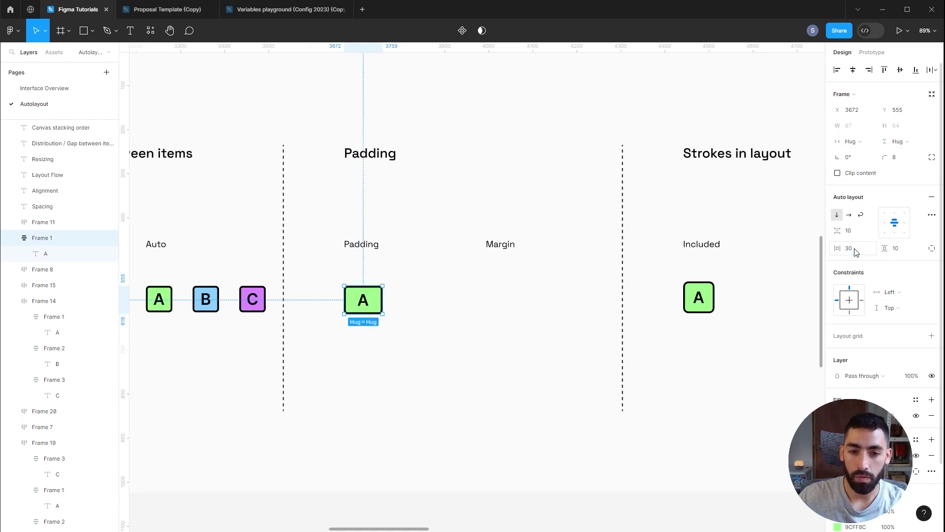
pyautogui.click(904, 254)
pyautogui.write('20')
pyautogui.press('Return')
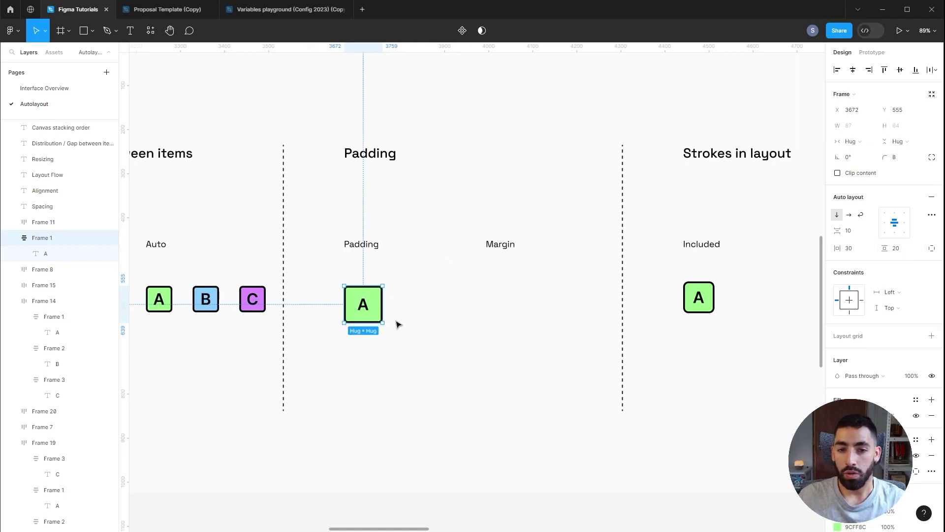
# Step: Place a copy of the padded A box under Margin and wrap it in auto layout
pyautogui.moveTo(377, 303); pyautogui.dragTo(517, 308)
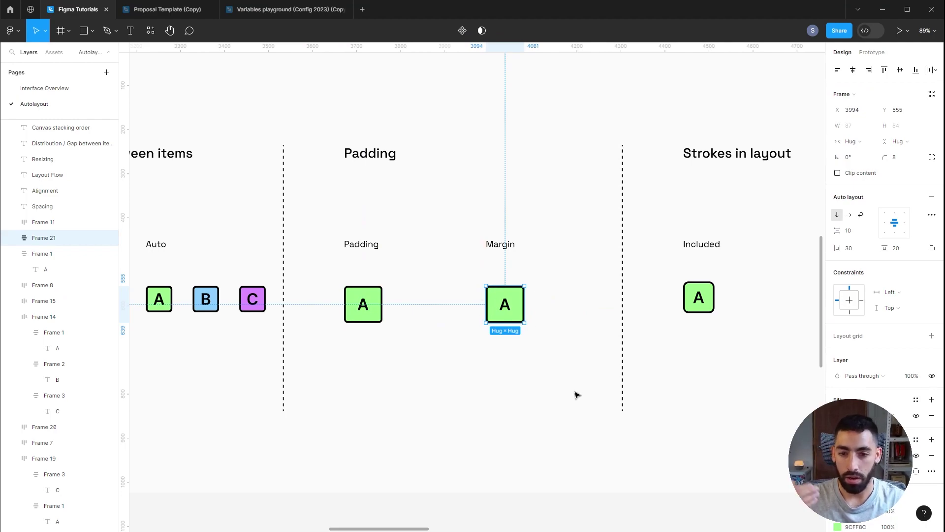
pyautogui.hotkey('shift', 'a')
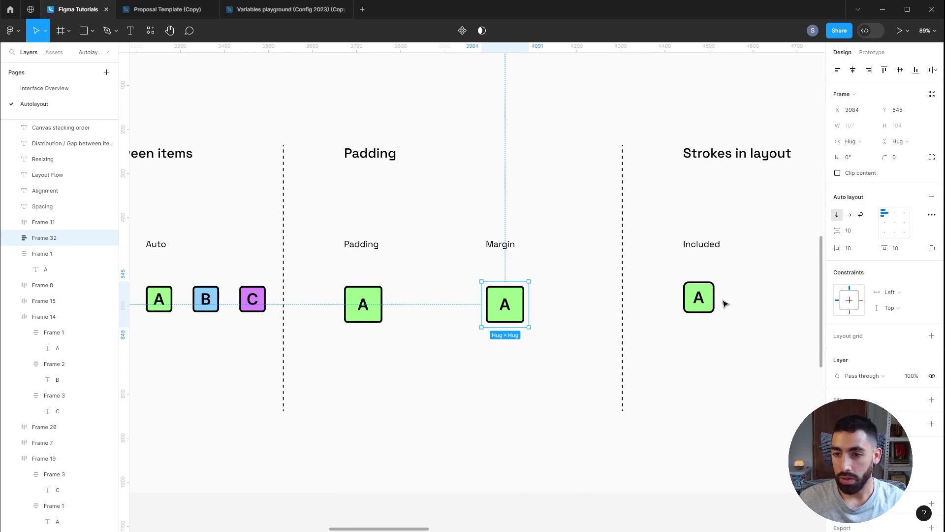
pyautogui.click(698, 298)
pyautogui.scroll(3, 700, 315)
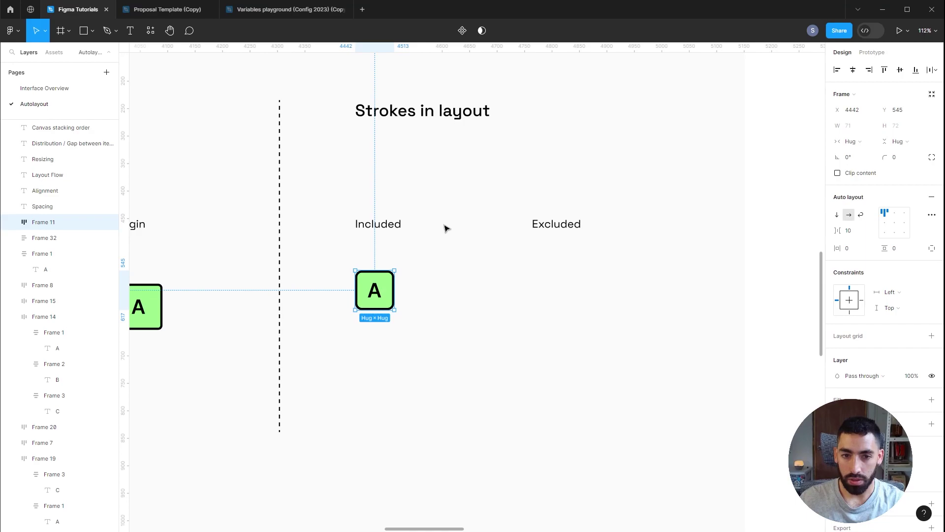
# Step: Copy the Included A box under Excluded and set its Strokes to Excluded in advanced auto layout settings
pyautogui.scroll(3, 446, 228)
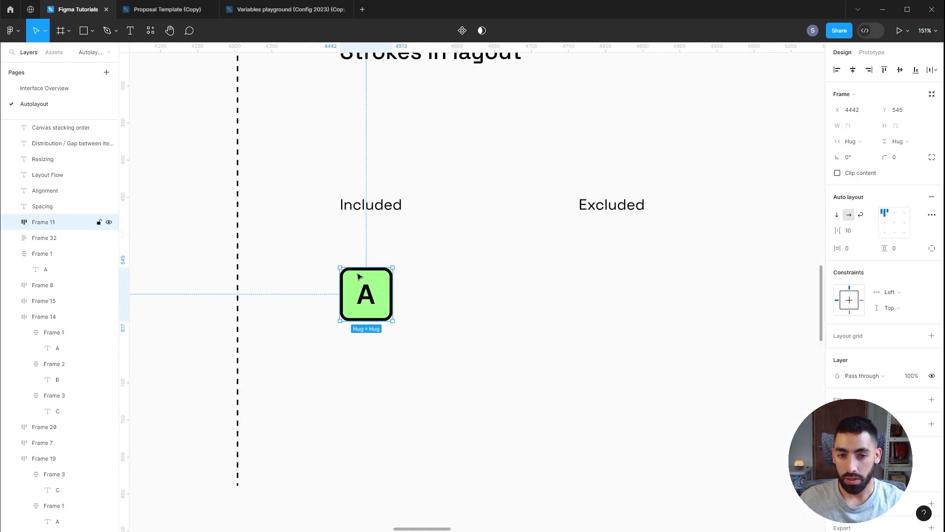
pyautogui.moveTo(369, 289); pyautogui.dragTo(607, 266)
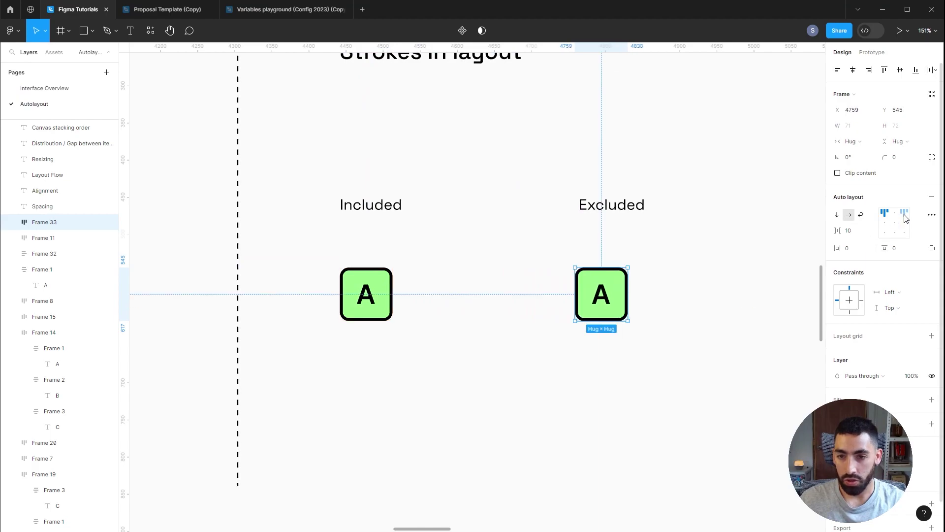
pyautogui.click(931, 215)
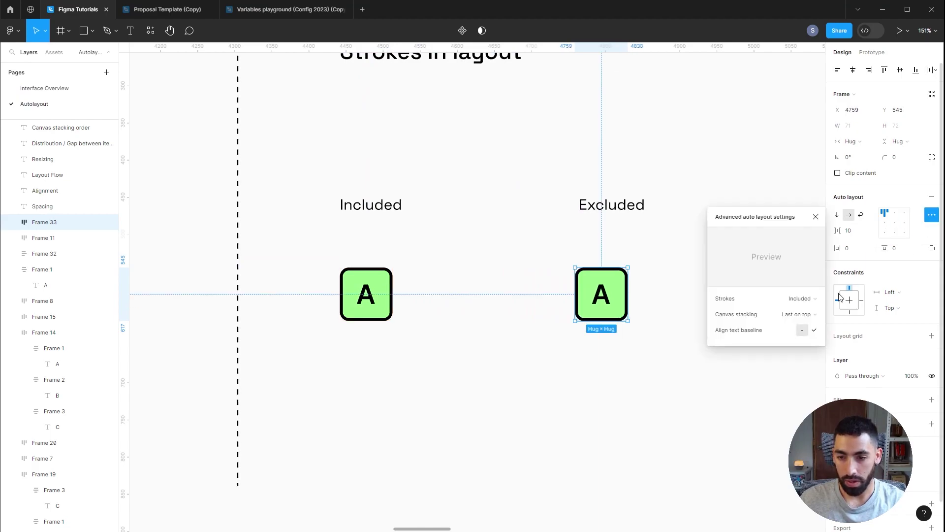
pyautogui.click(800, 298)
pyautogui.click(804, 308)
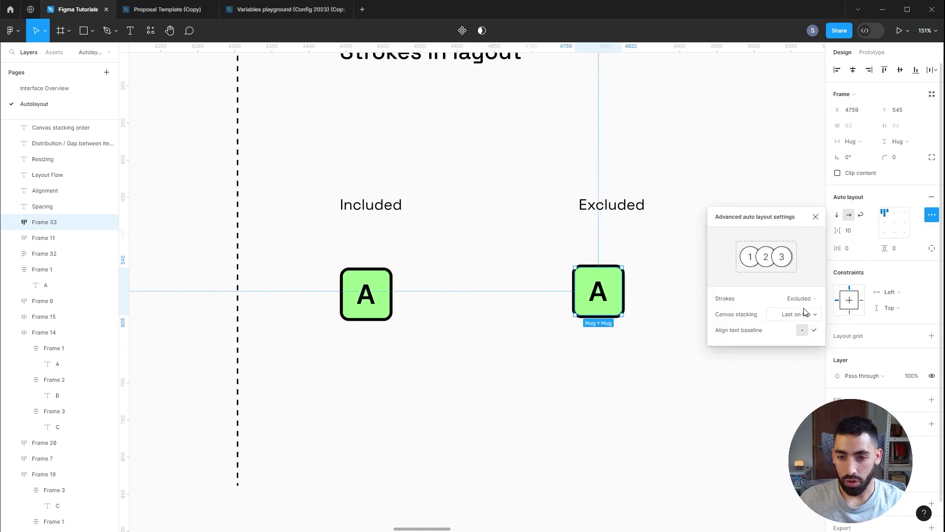
pyautogui.click(660, 272)
pyautogui.scroll(3, 625, 275)
pyautogui.click(621, 275)
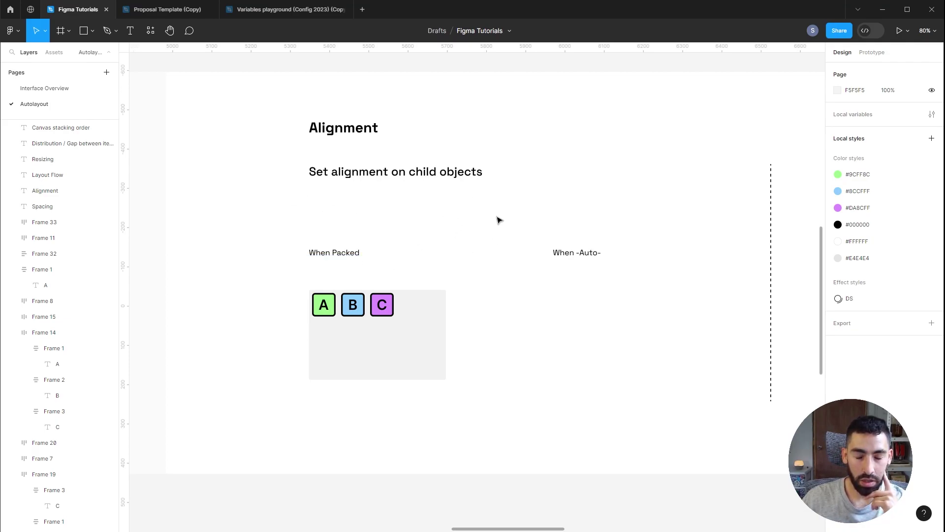
# Step: Centre A, B, C in the grey When Packed frame using the alignment grid
pyautogui.click(436, 348)
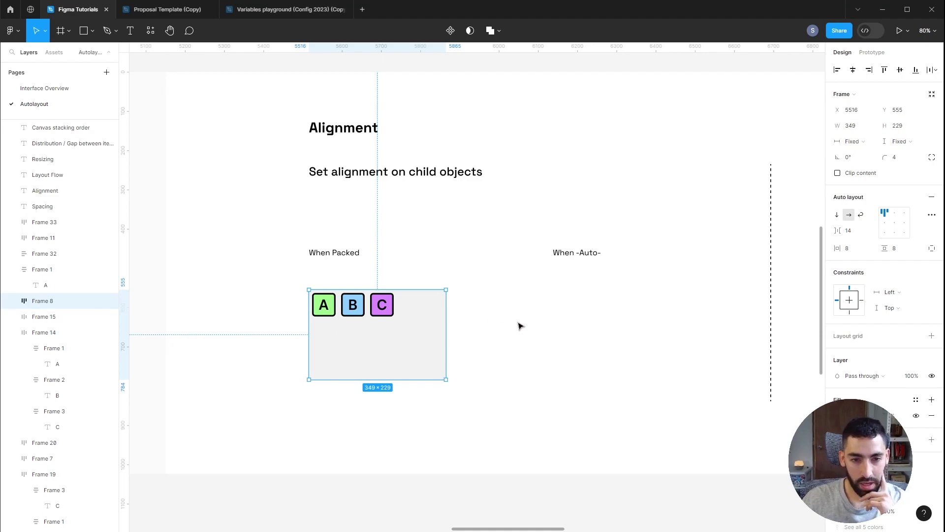
pyautogui.moveTo(338, 306)
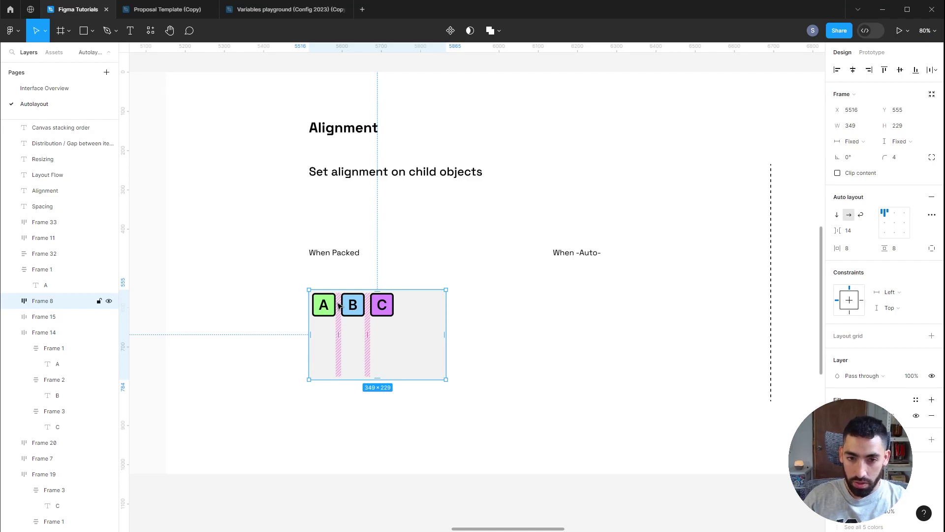
pyautogui.click(894, 213)
pyautogui.click(905, 213)
pyautogui.click(905, 223)
pyautogui.click(895, 222)
# Step: Add a copy under When -Auto- with automatic gap spacing and bottom alignment
pyautogui.moveTo(379, 349); pyautogui.dragTo(624, 349)
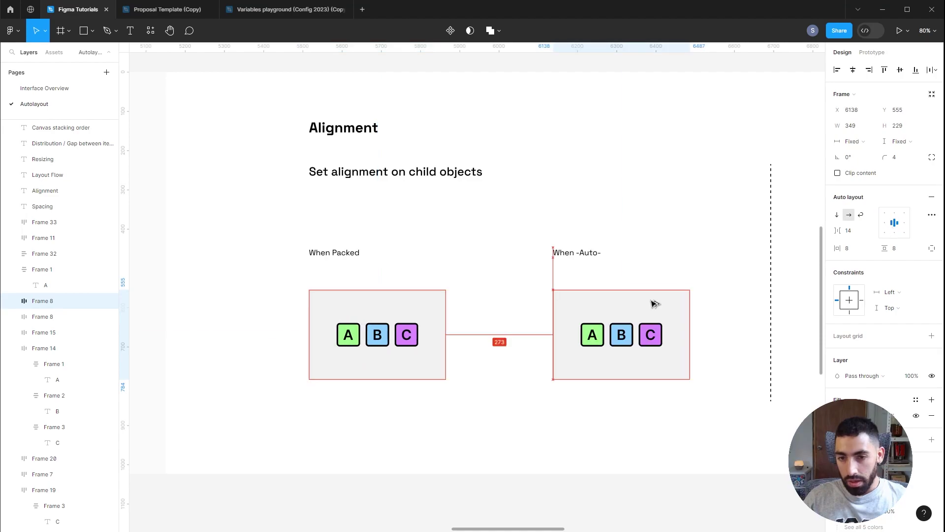
pyautogui.click(868, 231)
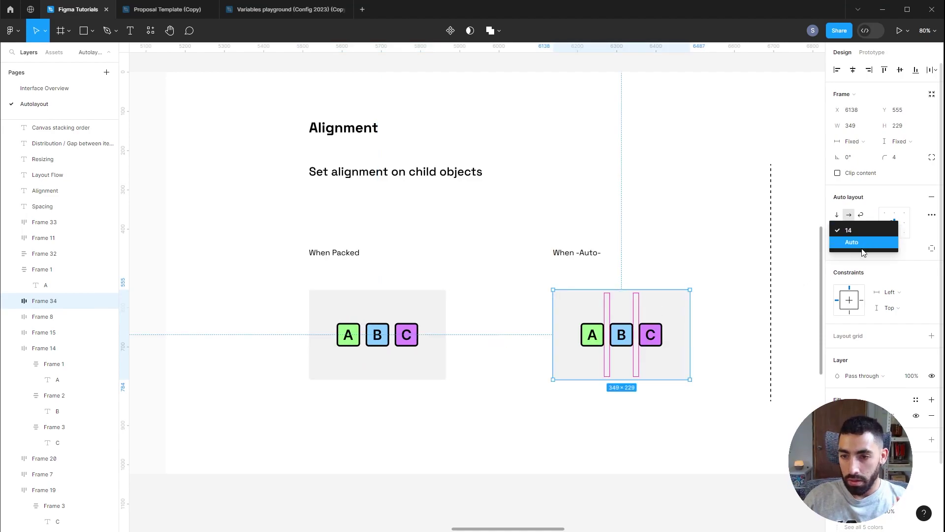
pyautogui.click(864, 246)
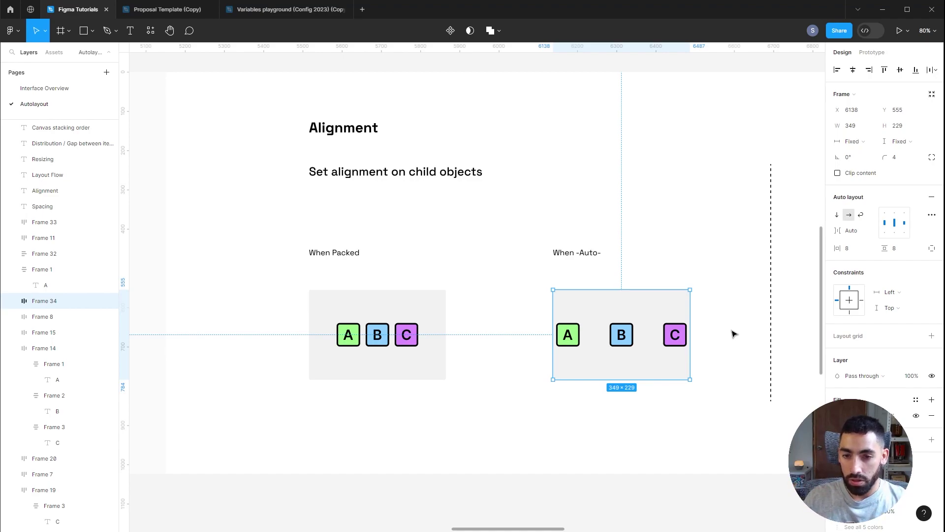
pyautogui.click(895, 212)
pyautogui.click(897, 227)
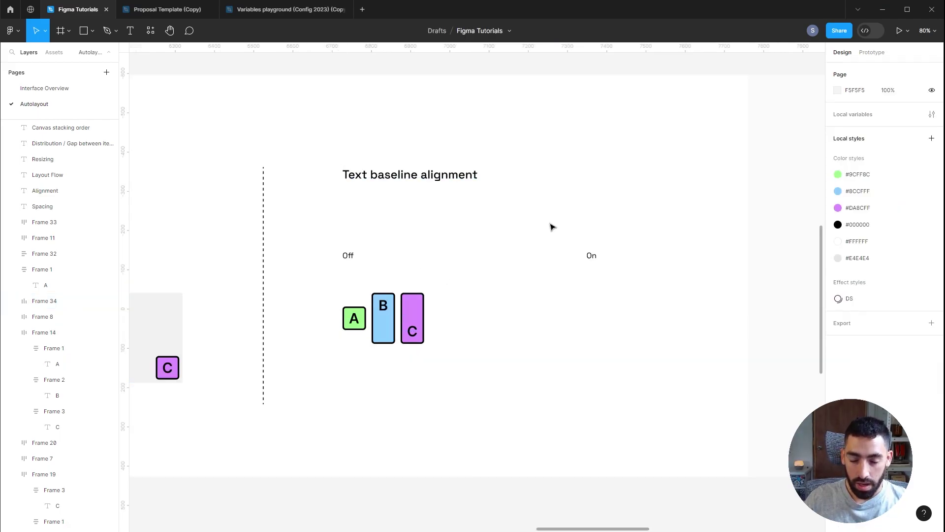
# Step: Copy the A, B, C row under On and turn on Align text baseline for the copy
pyautogui.click(384, 318)
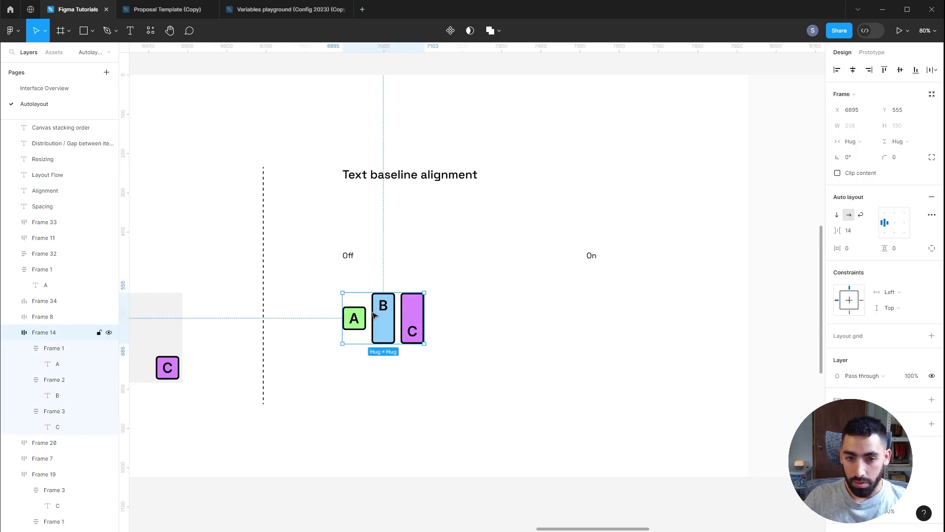
pyautogui.moveTo(421, 320); pyautogui.dragTo(659, 313)
pyautogui.click(932, 215)
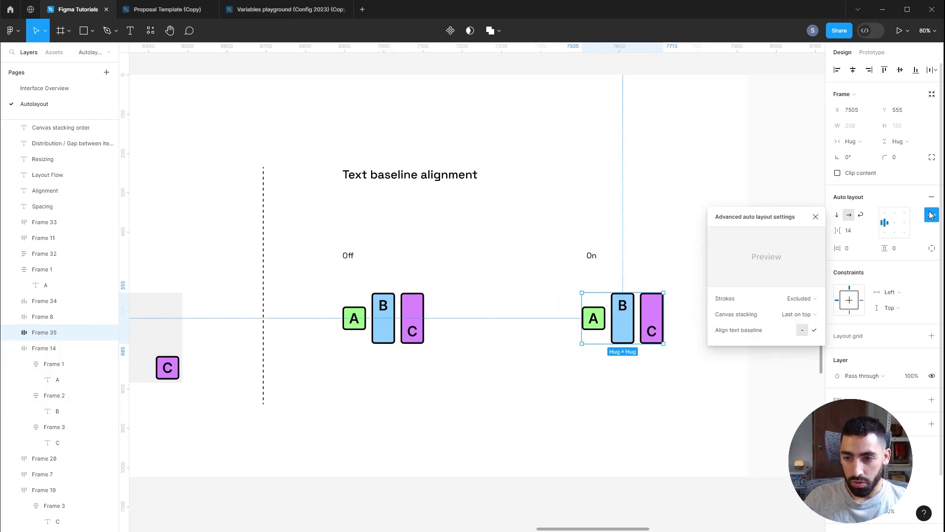
pyautogui.click(816, 330)
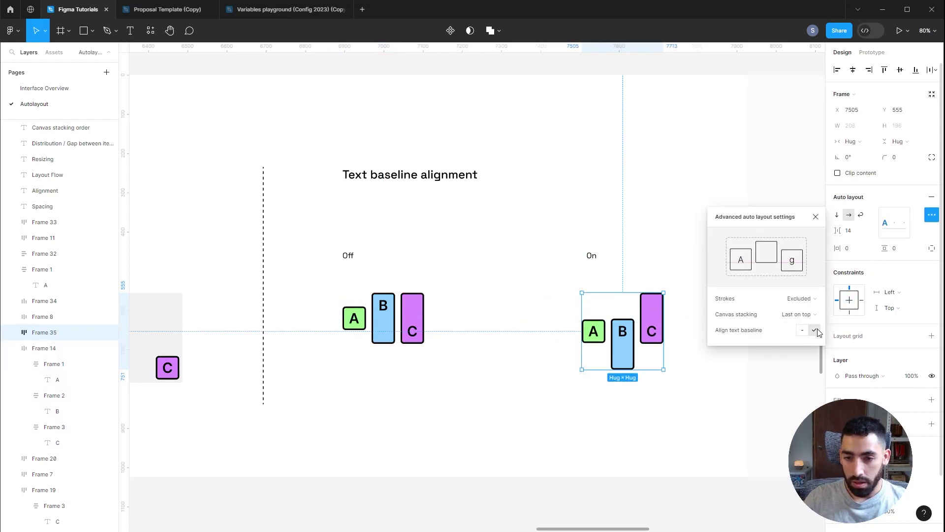
pyautogui.click(659, 212)
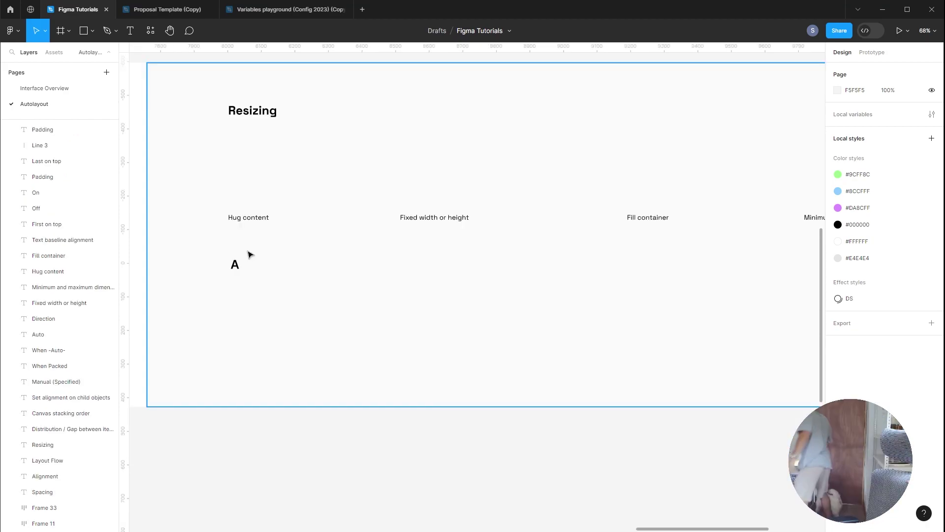
# Step: Wrap the A text under Hug content in auto layout, fill it green, and change it to Abc
pyautogui.scroll(1, 400, 477)
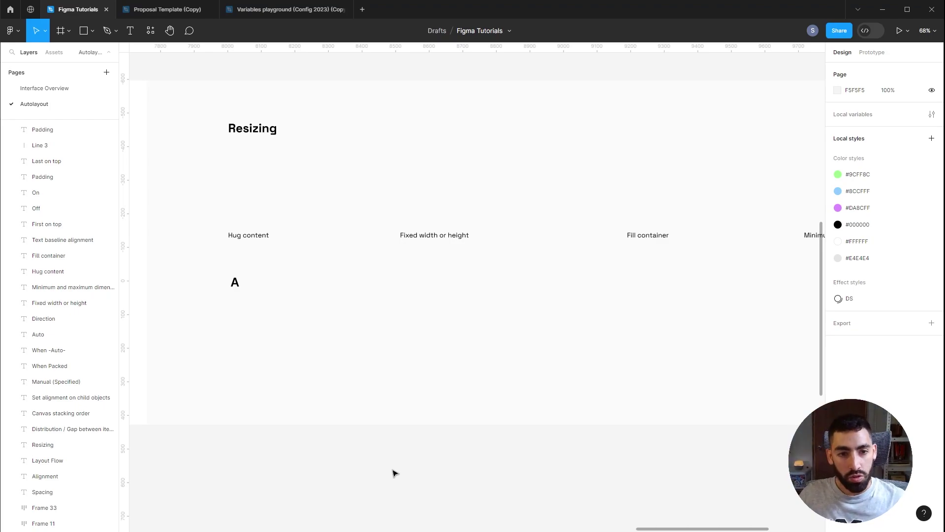
pyautogui.click(238, 282)
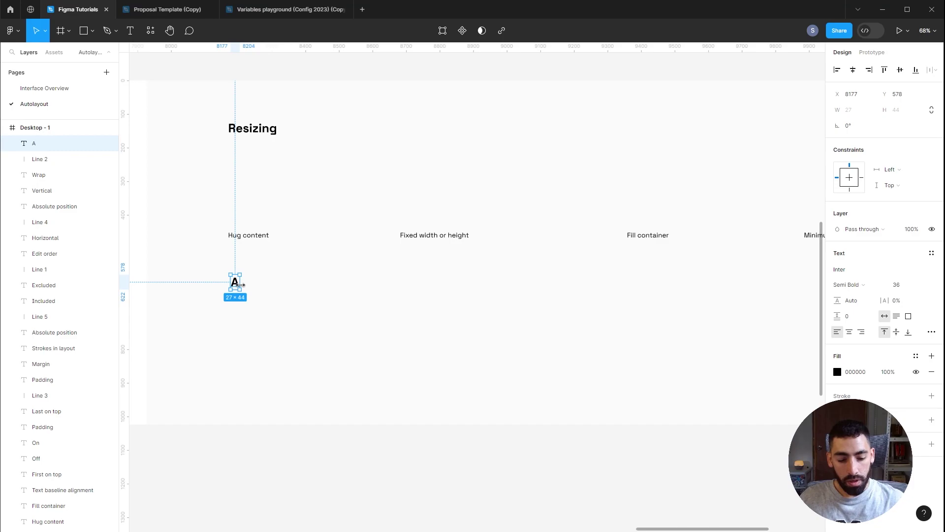
pyautogui.hotkey('shift', 'a')
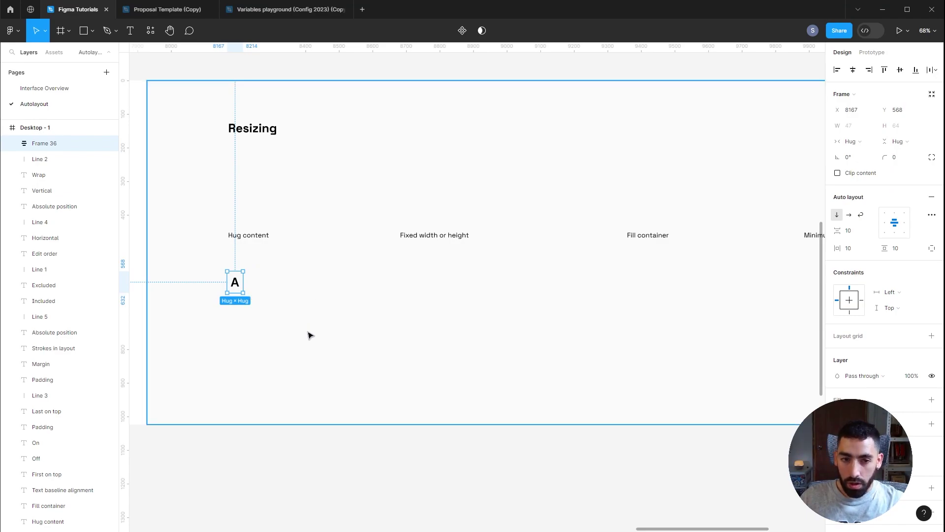
pyautogui.click(915, 400)
pyautogui.click(722, 448)
pyautogui.press('t')
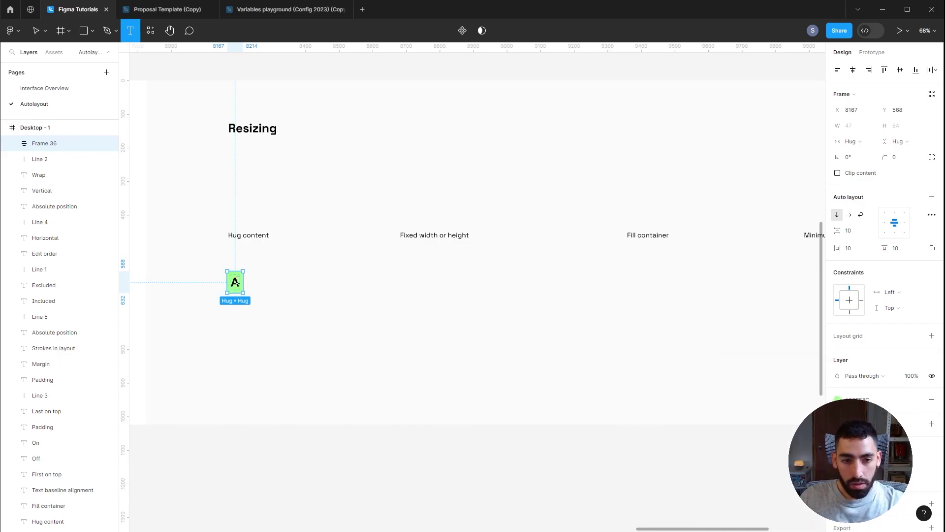
pyautogui.click(236, 280)
pyautogui.write('bc')
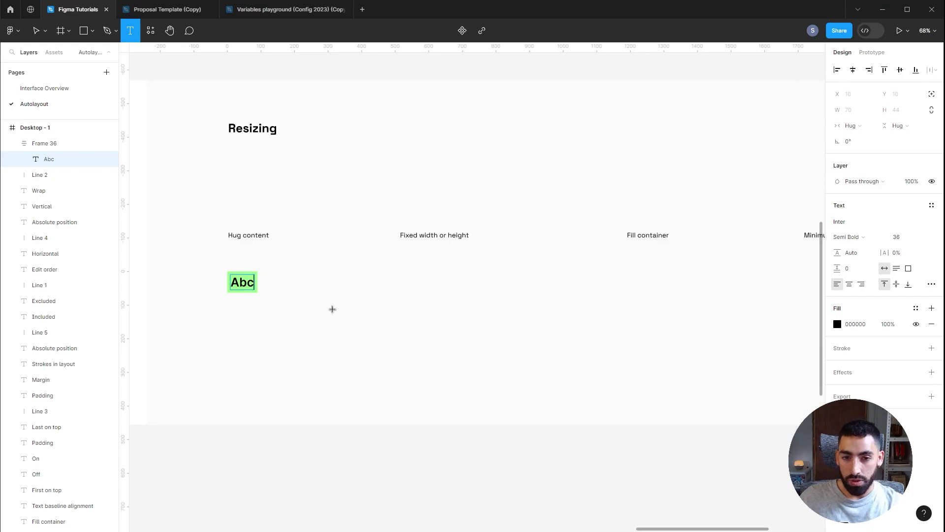
pyautogui.press('Escape')
pyautogui.press('Escape')
# Step: Duplicate the Abc box at a fixed 150 width, then copy it under Fill container
pyautogui.hotkey('ctrl', 'd')
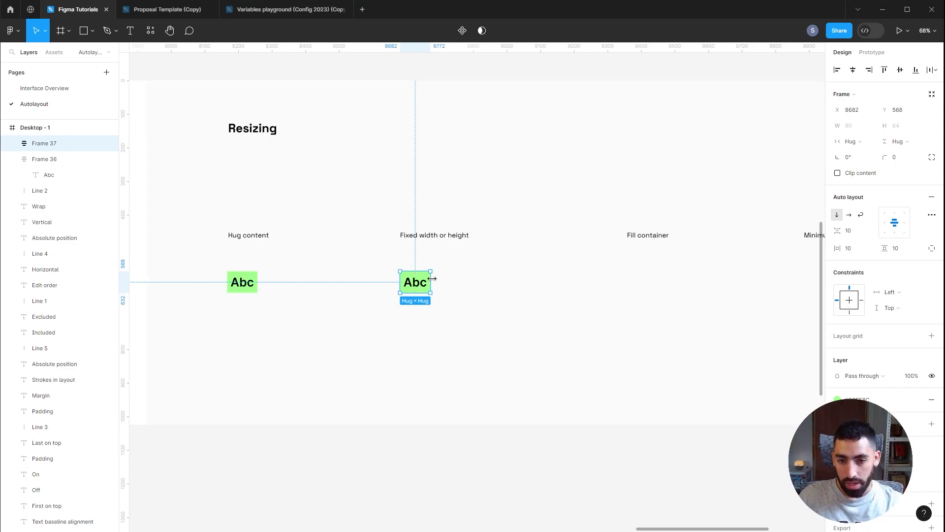
pyautogui.moveTo(435, 279); pyautogui.dragTo(445, 279)
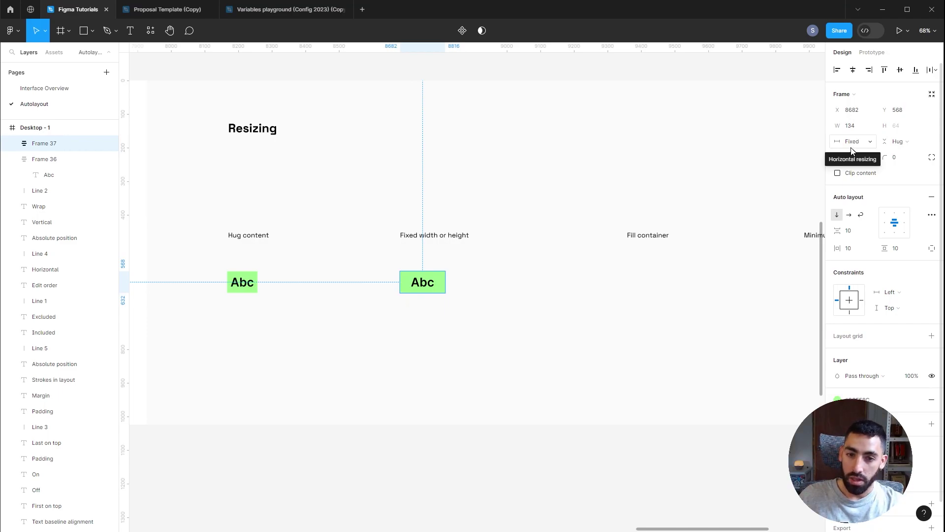
pyautogui.click(861, 129)
pyautogui.write('1')
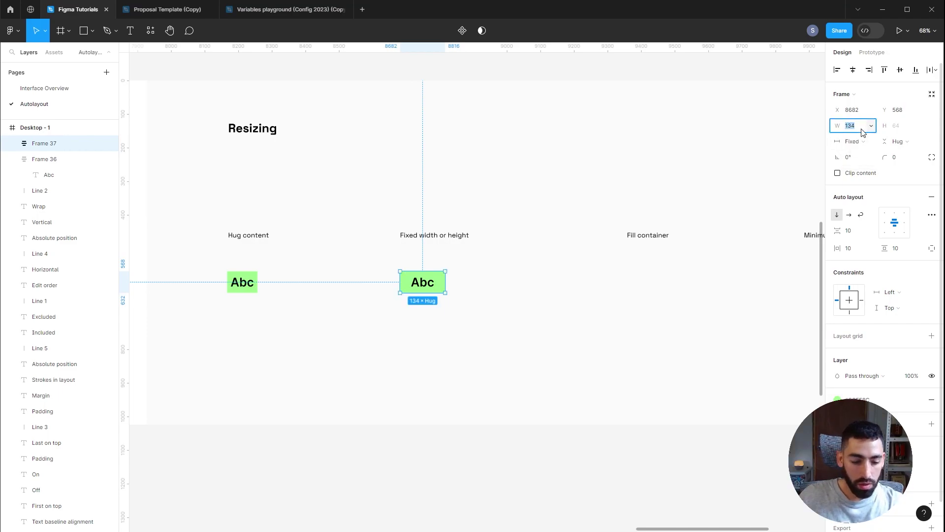
pyautogui.write('50')
pyautogui.press('Return')
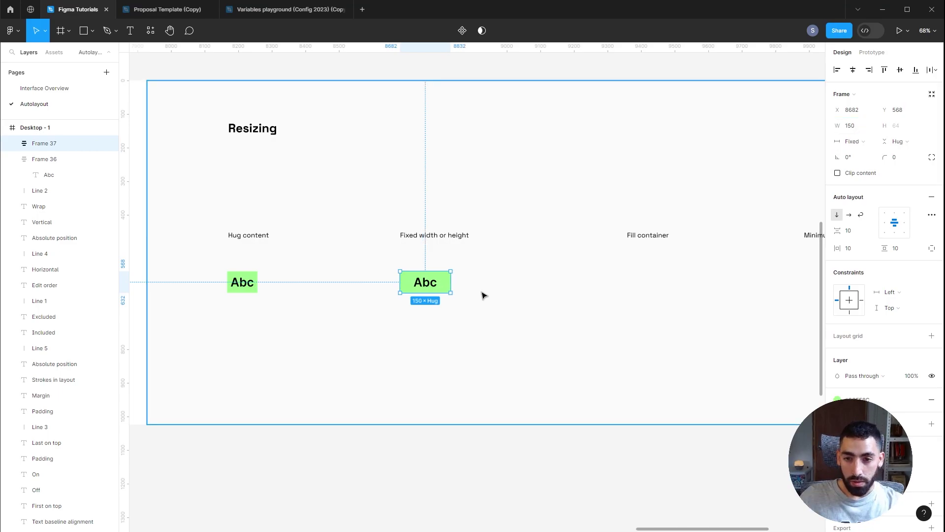
pyautogui.moveTo(436, 293); pyautogui.dragTo(538, 293)
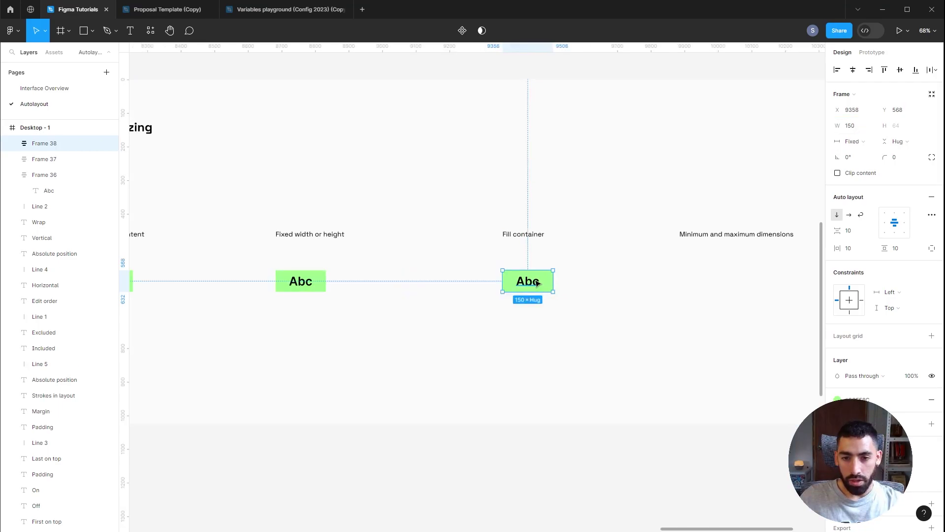
# Step: Wrap the Fill container Abc box in a 258-wide auto layout frame and set the box to Fill container
pyautogui.scroll(3, 538, 290)
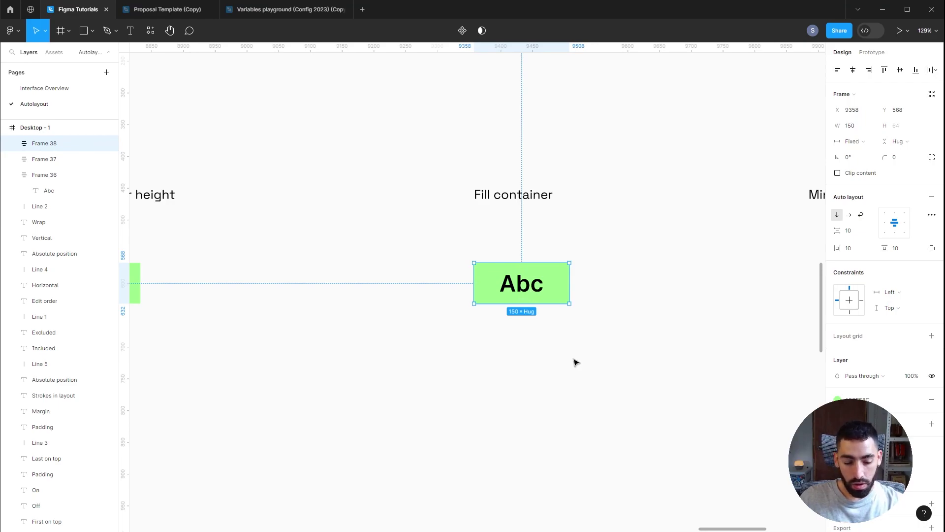
pyautogui.hotkey('shift', 'a')
pyautogui.moveTo(576, 269); pyautogui.dragTo(665, 271)
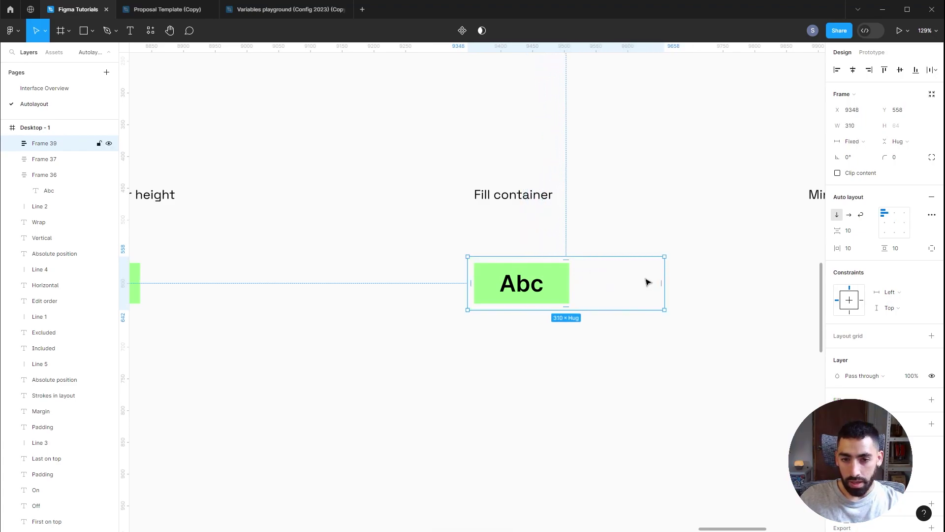
pyautogui.click(565, 279)
pyautogui.click(865, 143)
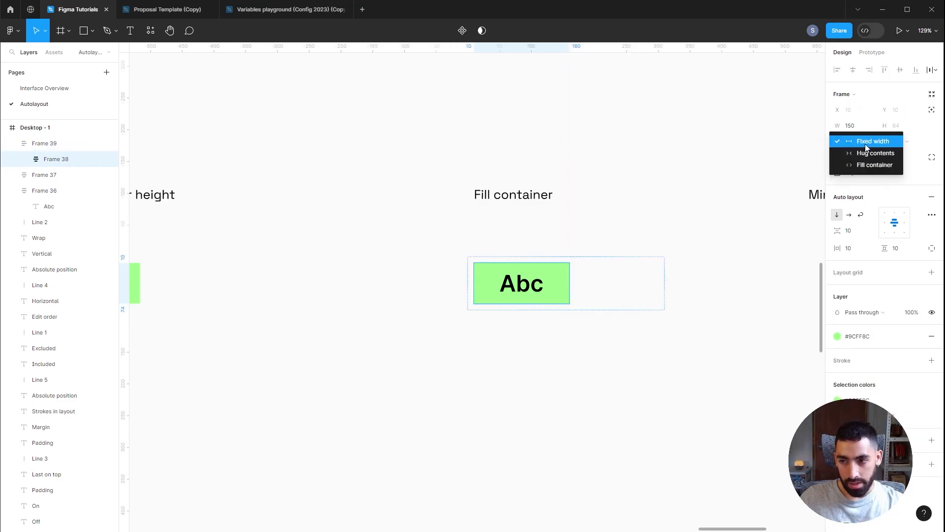
pyautogui.click(866, 164)
pyautogui.press('Escape')
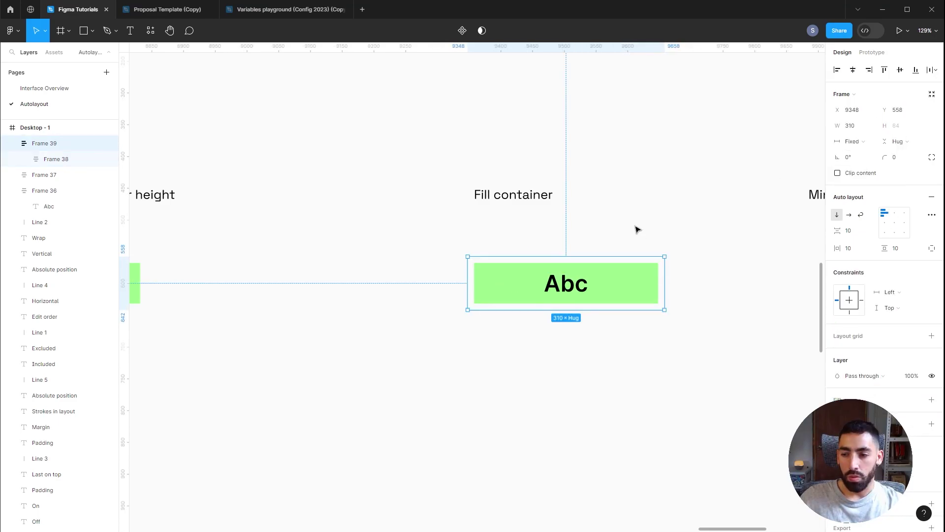
pyautogui.moveTo(666, 268); pyautogui.dragTo(629, 266)
pyautogui.hscroll(5, 629, 266)
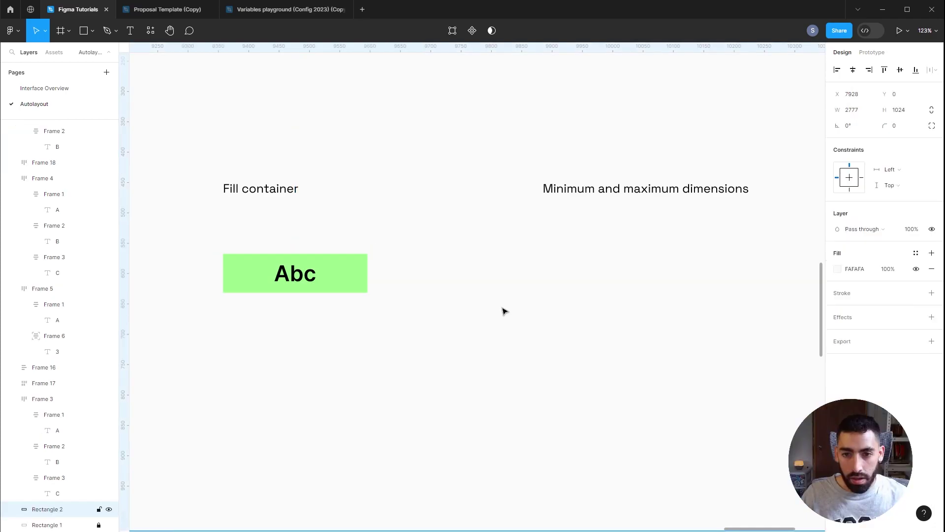
pyautogui.scroll(-4, 502, 310)
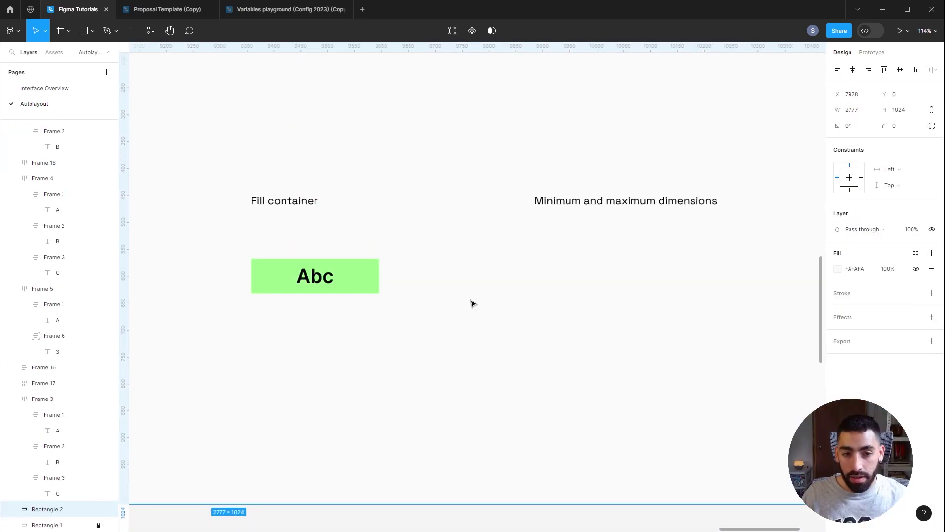
# Step: Copy the Abc box under Minimum and maximum dimensions and give its inner box a 200 minimum width
pyautogui.moveTo(392, 277); pyautogui.dragTo(590, 281)
pyautogui.scroll(5, 589, 282)
pyautogui.doubleClick(524, 230)
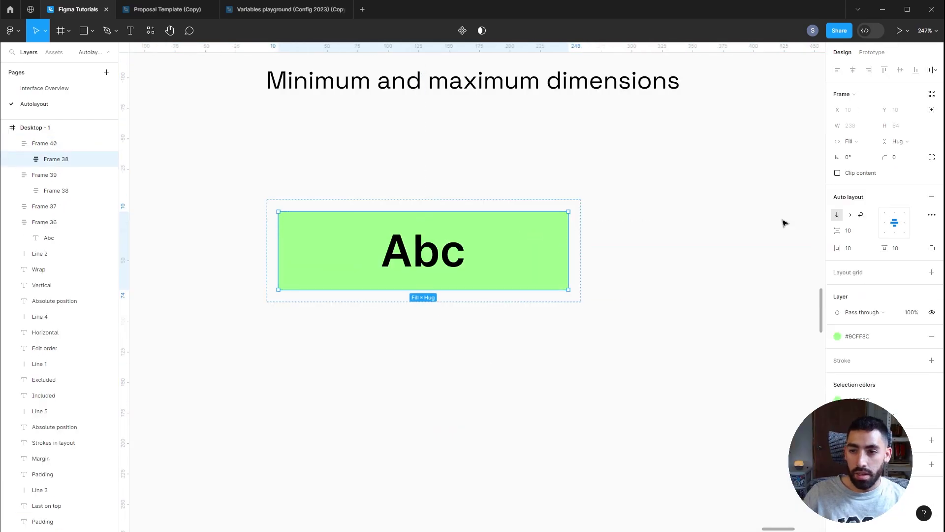
pyautogui.click(857, 144)
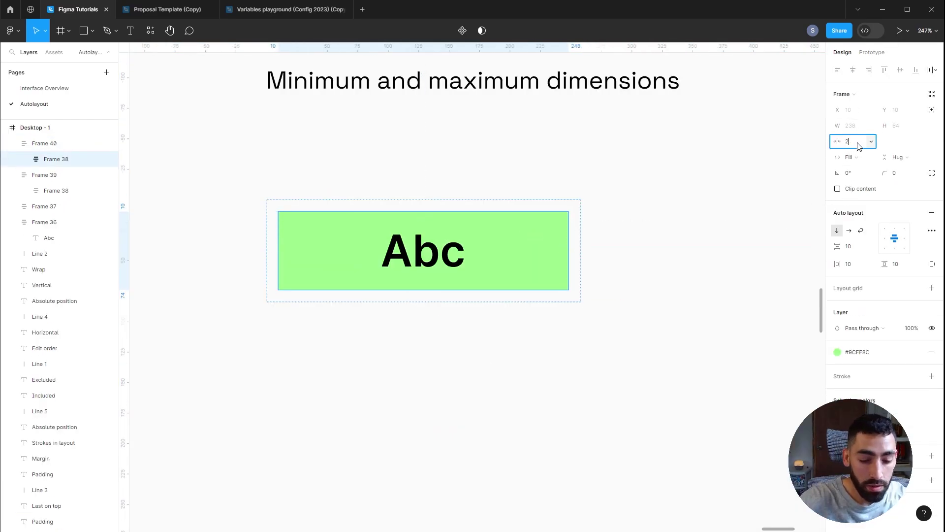
pyautogui.write('200')
pyautogui.press('Return')
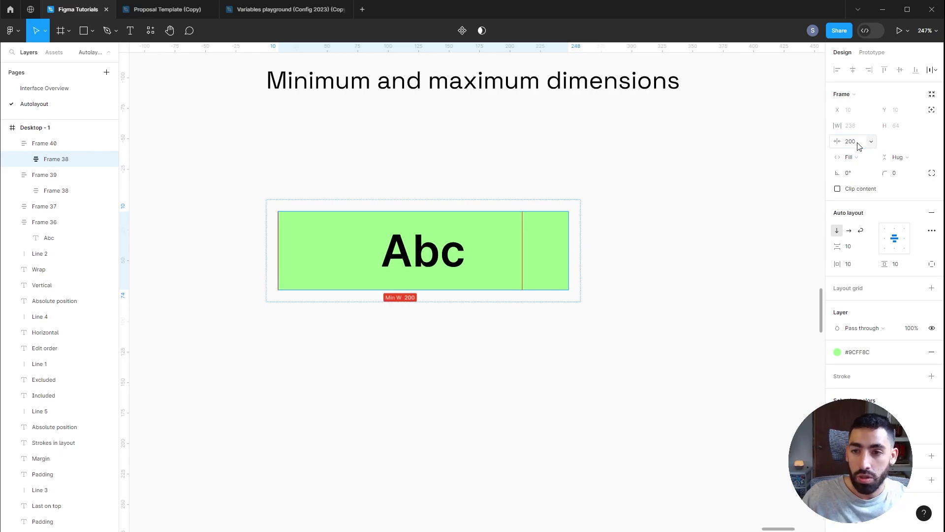
# Step: Add and discard an empty maximum width, then resize the outer container to test the minimum
pyautogui.click(871, 142)
pyautogui.click(861, 156)
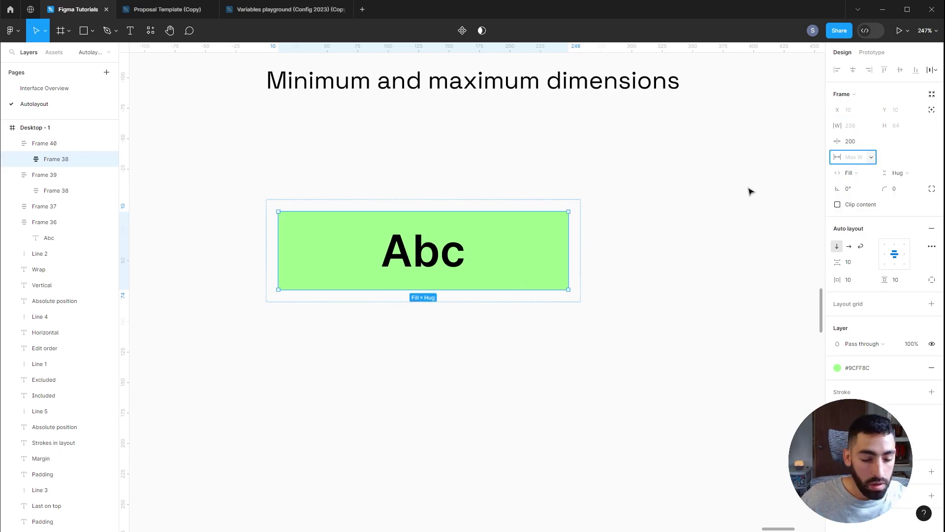
pyautogui.click(544, 232)
pyautogui.click(544, 235)
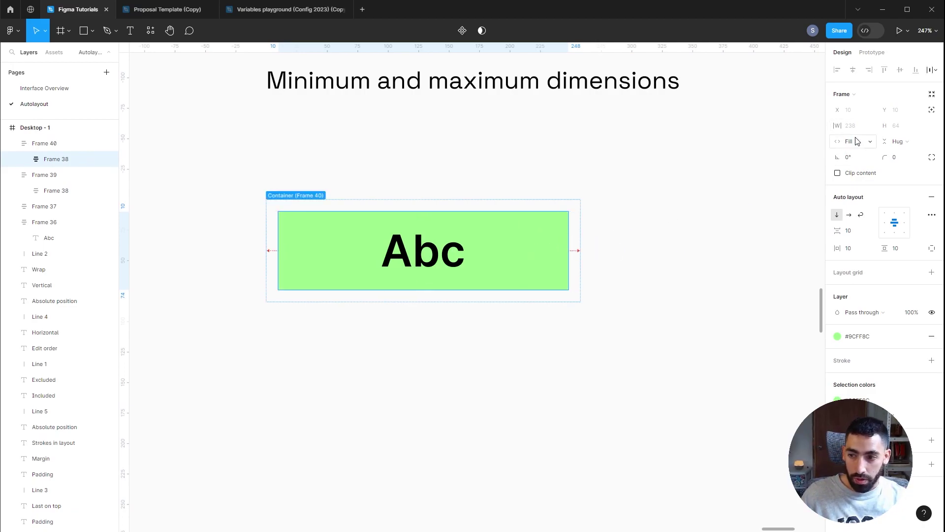
pyautogui.click(580, 213)
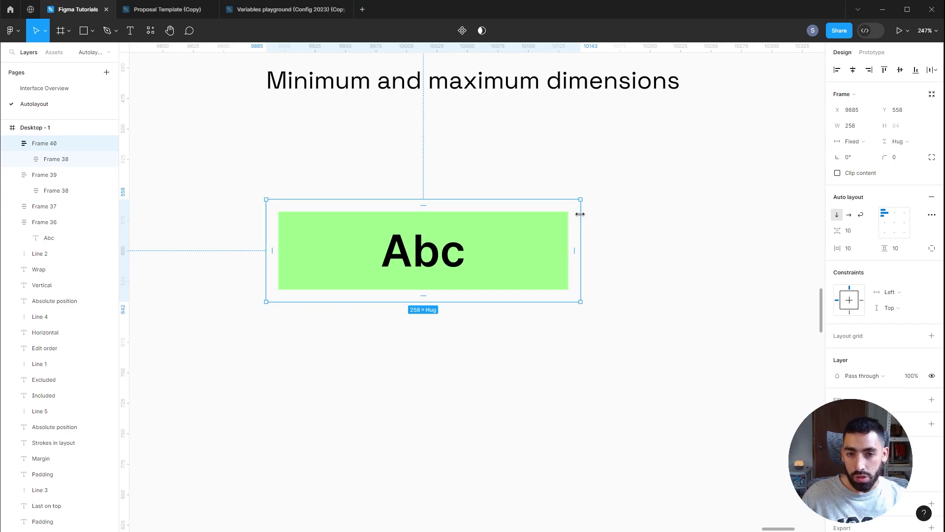
pyautogui.moveTo(581, 219); pyautogui.dragTo(680, 217)
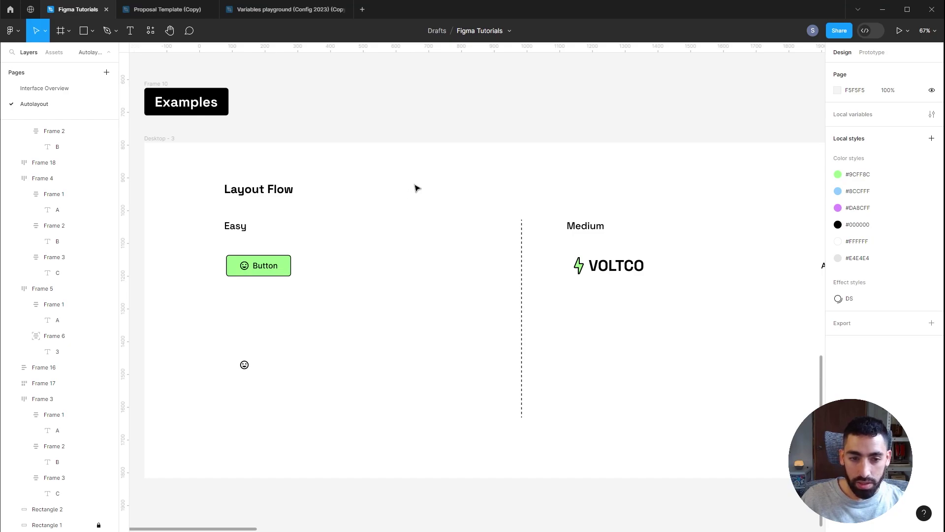
# Step: Under Easy, select the lone smiley icon and start a new text layer beside it
pyautogui.scroll(1, 348, 334)
pyautogui.moveTo(306, 355); pyautogui.dragTo(321, 352)
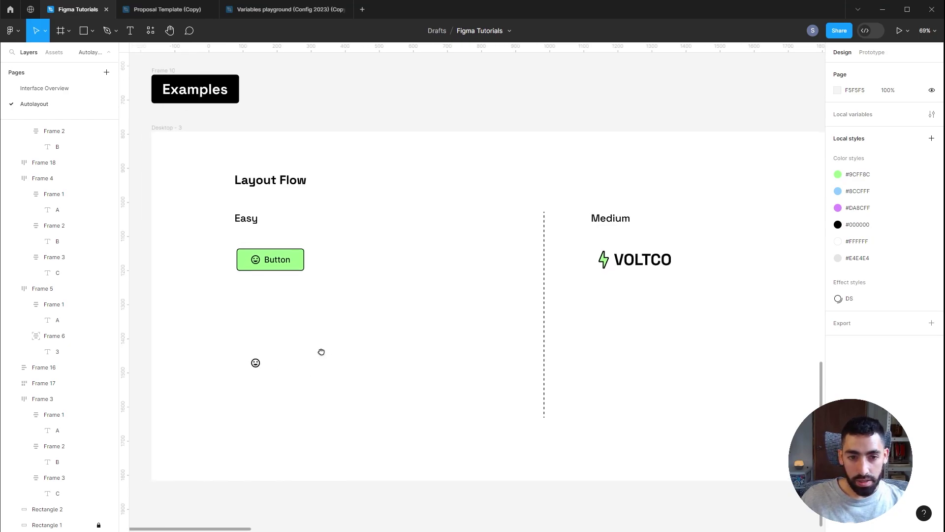
pyautogui.scroll(3, 274, 375)
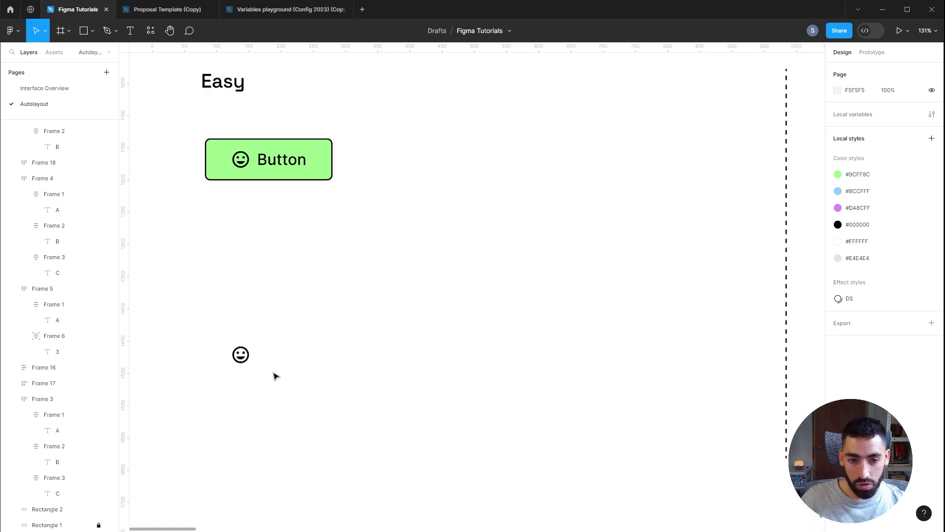
pyautogui.scroll(-1, 274, 376)
pyautogui.click(245, 357)
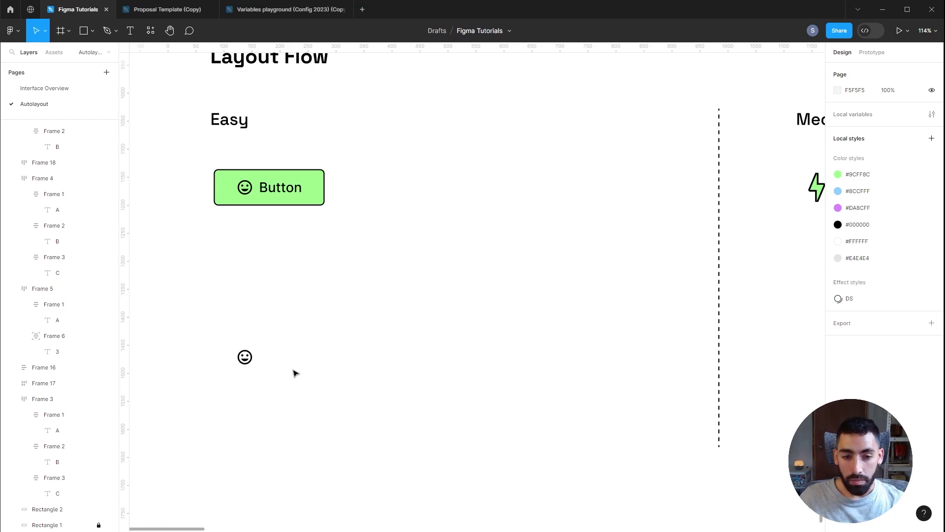
pyautogui.press('t')
pyautogui.click(285, 354)
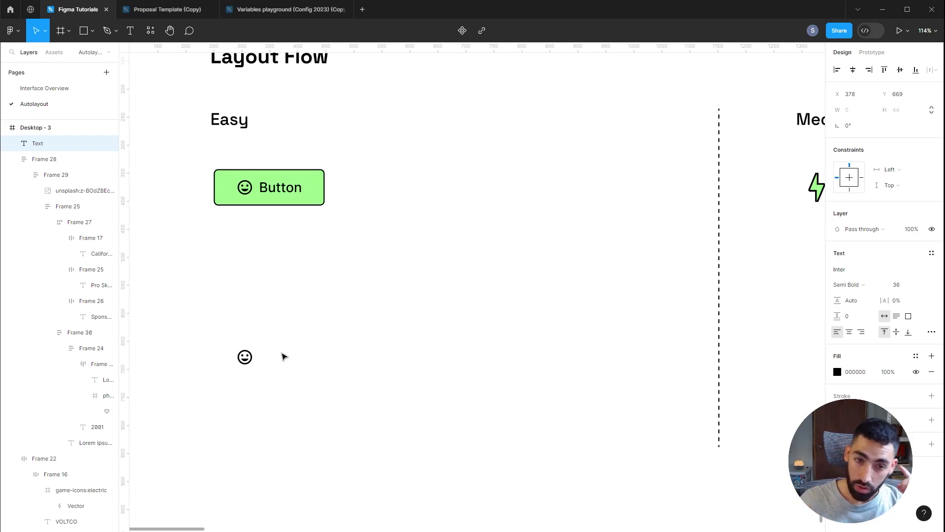
# Step: Enter 'Button' as the new text and set its font weight to Medium
pyautogui.write('Button')
pyautogui.press('Escape')
pyautogui.click(544, 265)
pyautogui.doubleClick(274, 188)
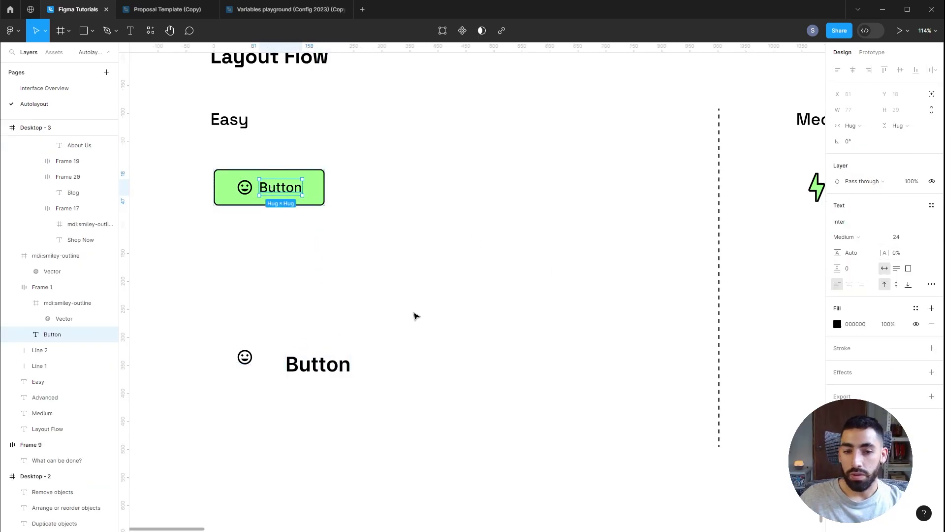
pyautogui.click(360, 352)
pyautogui.click(320, 364)
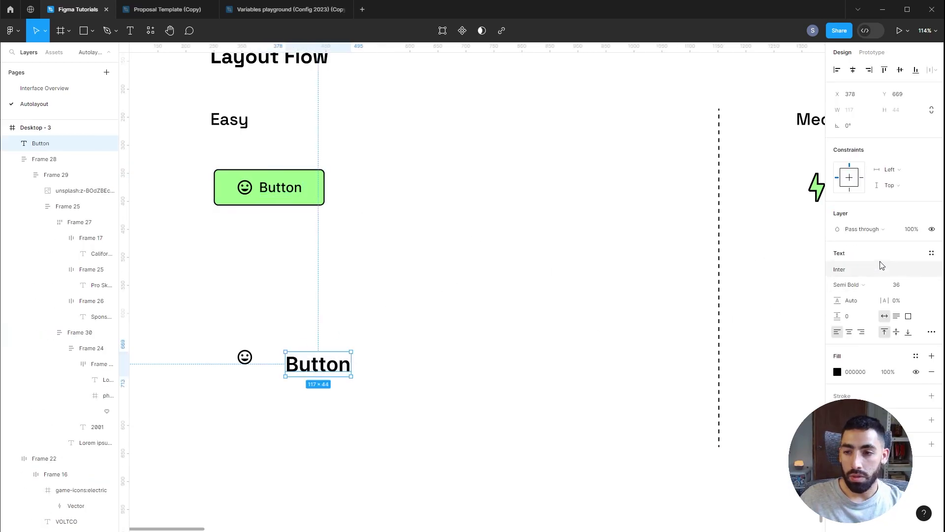
pyautogui.click(866, 285)
pyautogui.click(855, 273)
pyautogui.click(343, 319)
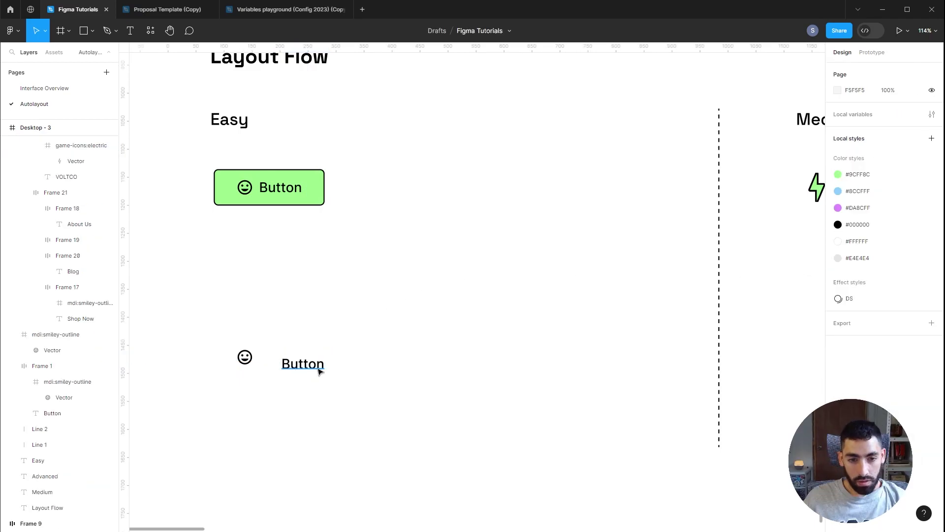
# Step: Wrap the smiley icon and Button text in auto layout with a 10 gap, vertically centered
pyautogui.click(319, 370)
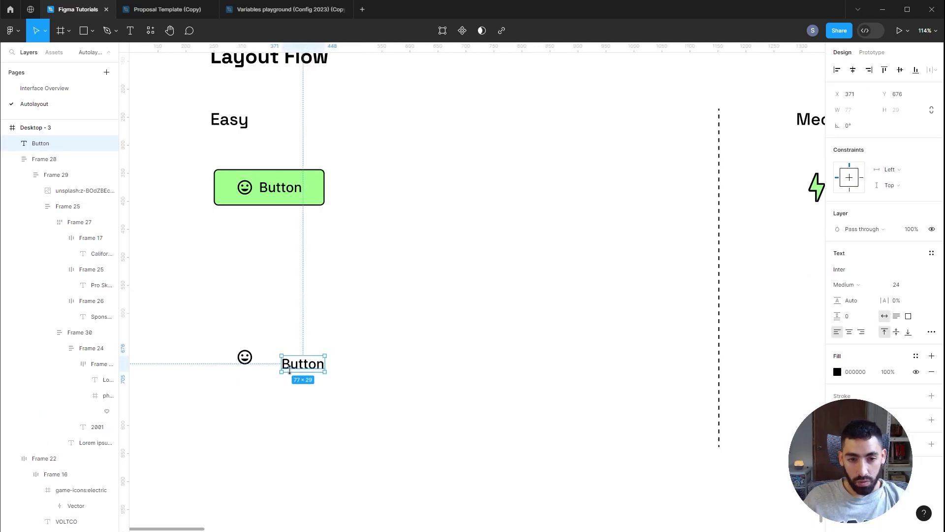
pyautogui.keyDown('shift'); pyautogui.click(251, 361); pyautogui.keyUp('shift')
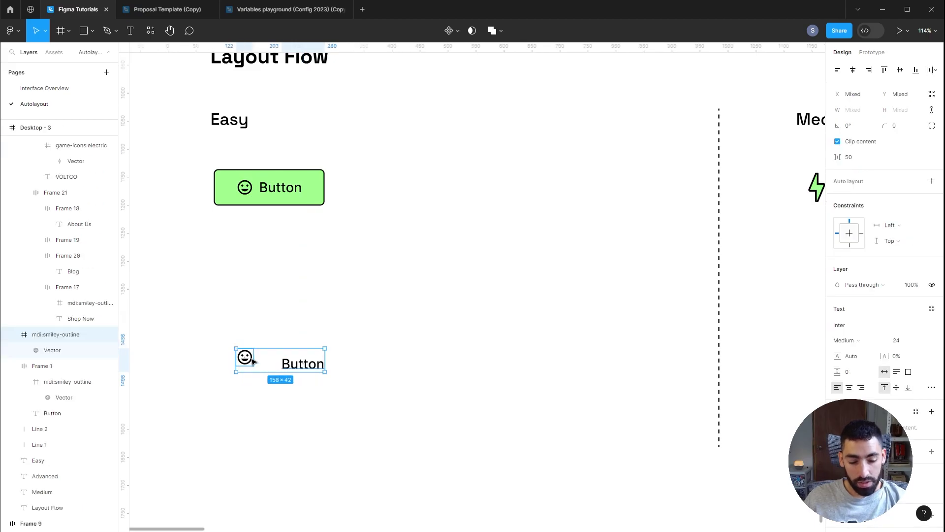
pyautogui.hotkey('shift', 'a')
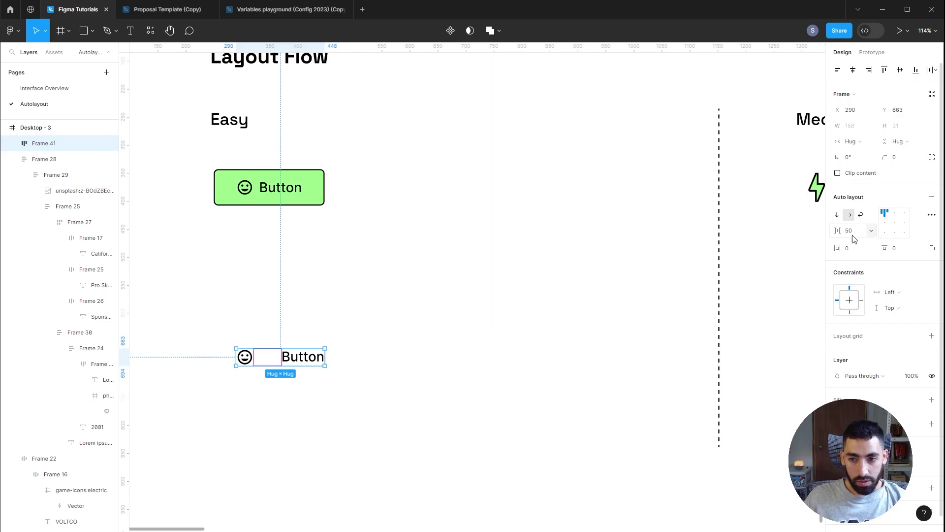
pyautogui.click(269, 187)
pyautogui.click(848, 231)
pyautogui.write('10')
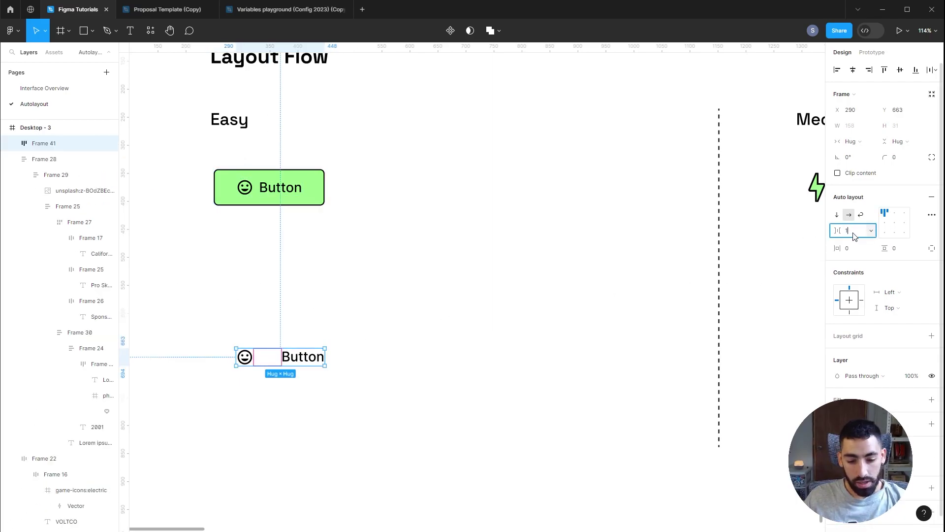
pyautogui.press('Return')
pyautogui.click(889, 226)
# Step: Fill the new button with the green style and outline it with the black #000000 style
pyautogui.click(917, 400)
pyautogui.click(729, 438)
pyautogui.click(916, 425)
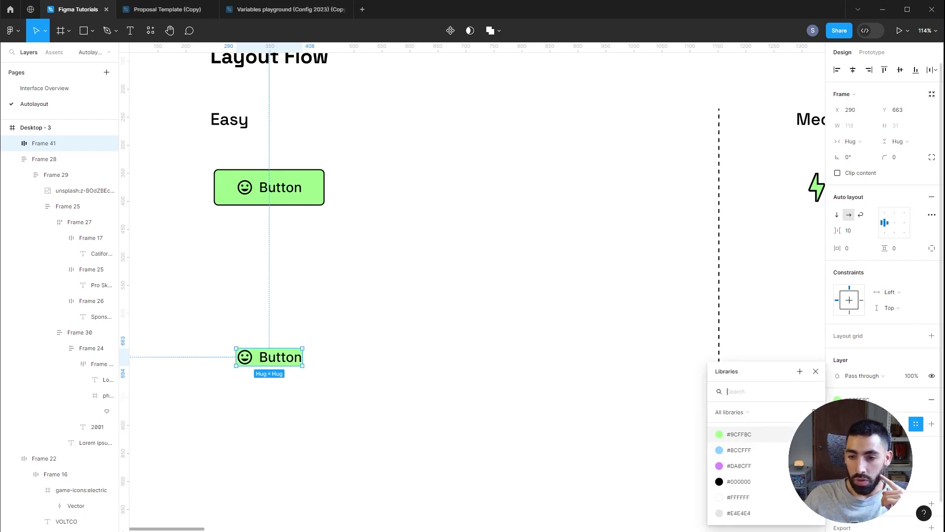
pyautogui.click(753, 482)
pyautogui.click(316, 200)
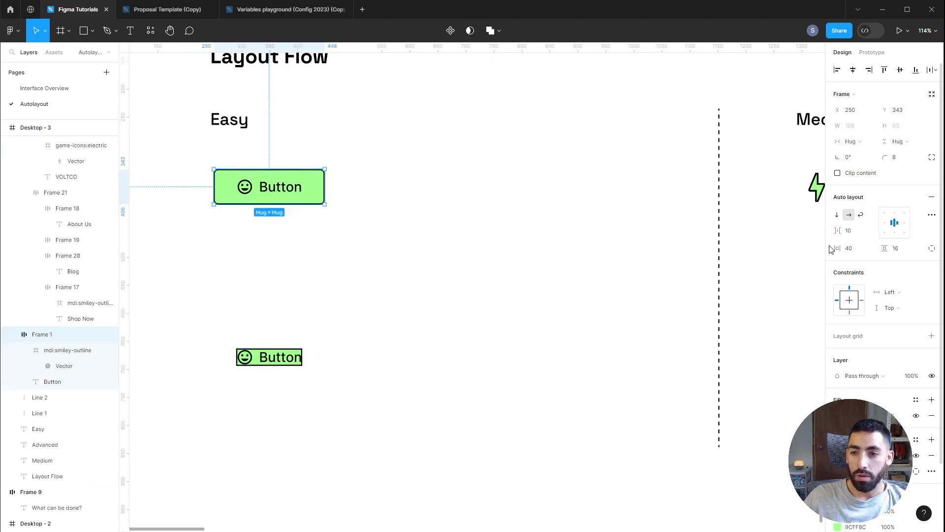
pyautogui.click(266, 352)
# Step: Give the lower Easy button 40 horizontal padding and an 8 corner radius, matching the original
pyautogui.click(849, 248)
pyautogui.write('40')
pyautogui.click(542, 222)
pyautogui.click(319, 199)
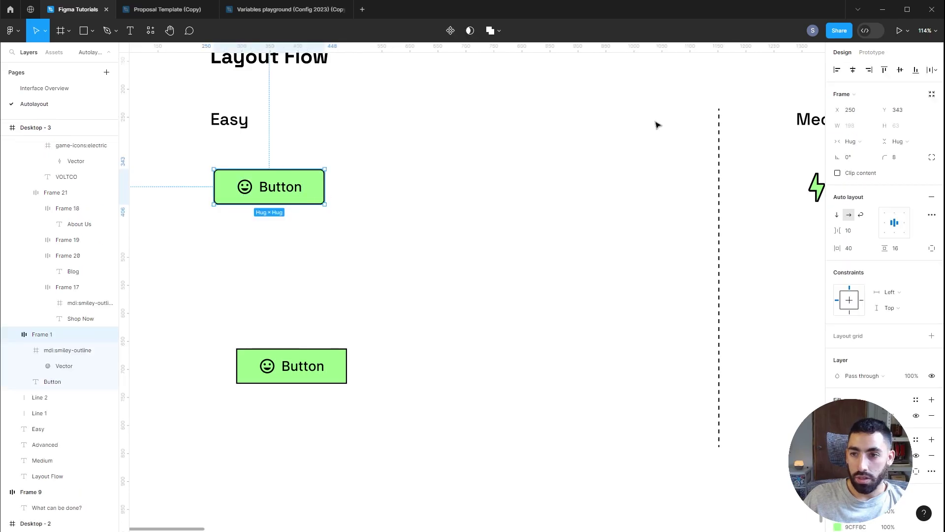
pyautogui.click(334, 373)
pyautogui.click(913, 161)
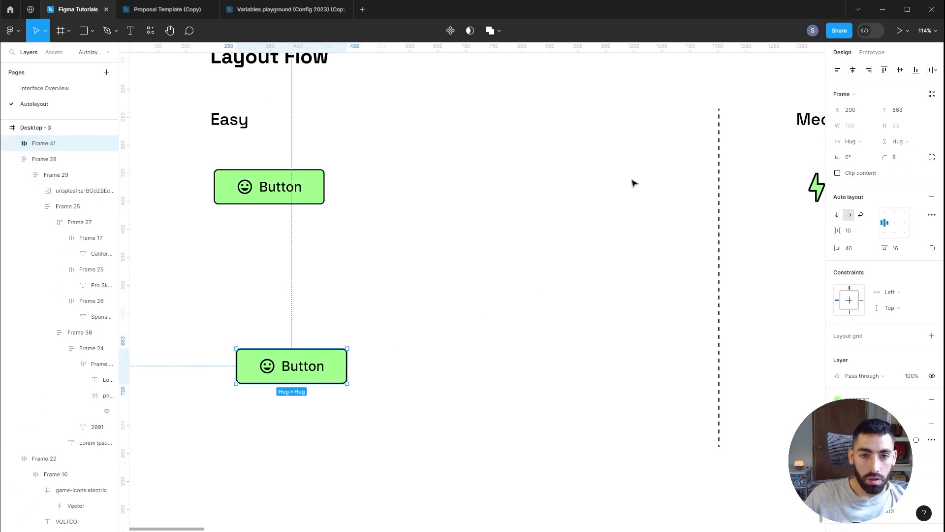
pyautogui.click(513, 200)
pyautogui.click(331, 370)
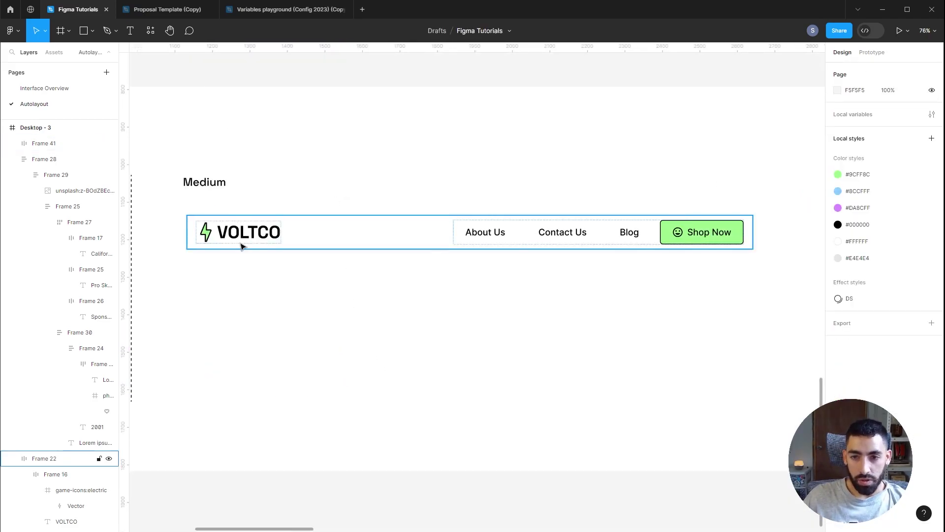
# Step: Copy the VOLTCO logo below the Medium navbar and move the Easy button beside it
pyautogui.click(262, 219)
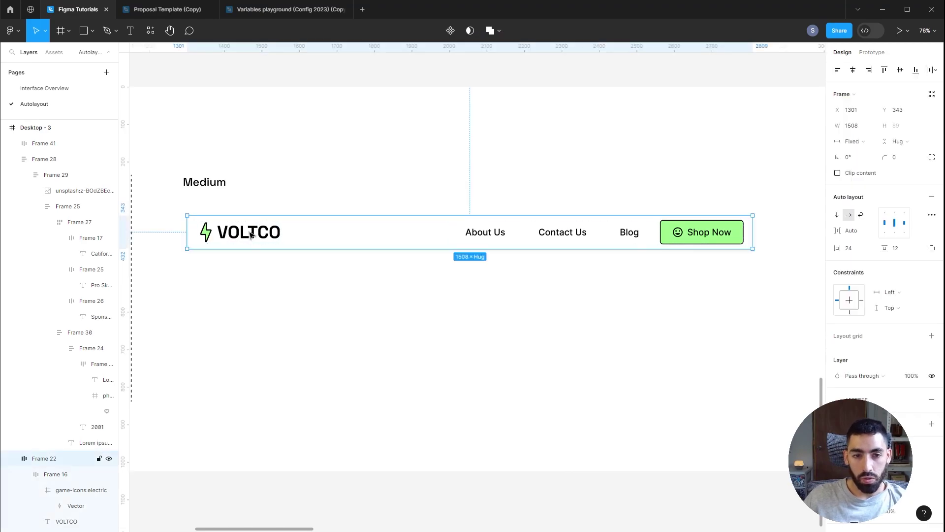
pyautogui.moveTo(241, 232); pyautogui.dragTo(242, 357)
pyautogui.click(477, 402)
pyautogui.scroll(-5, 476, 402)
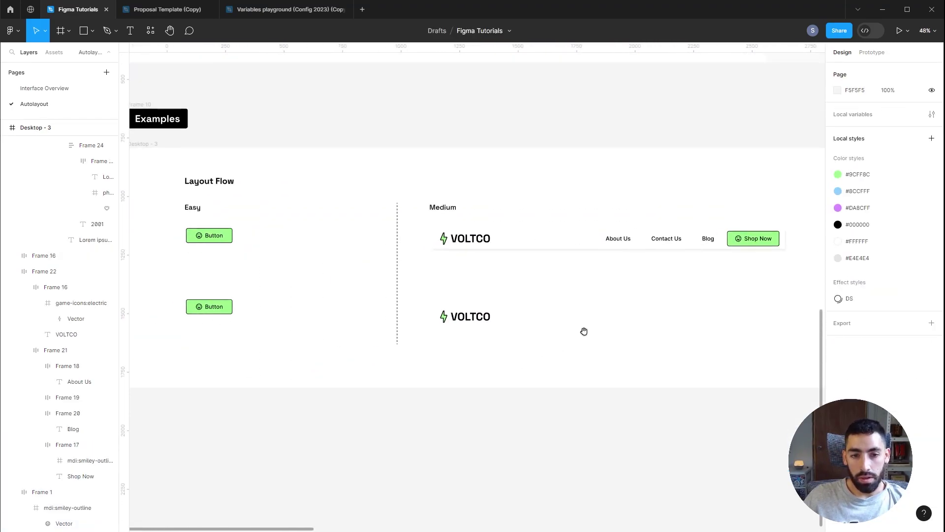
pyautogui.click(231, 307)
pyautogui.moveTo(247, 309); pyautogui.dragTo(750, 323)
pyautogui.scroll(3, 472, 323)
pyautogui.click(471, 323)
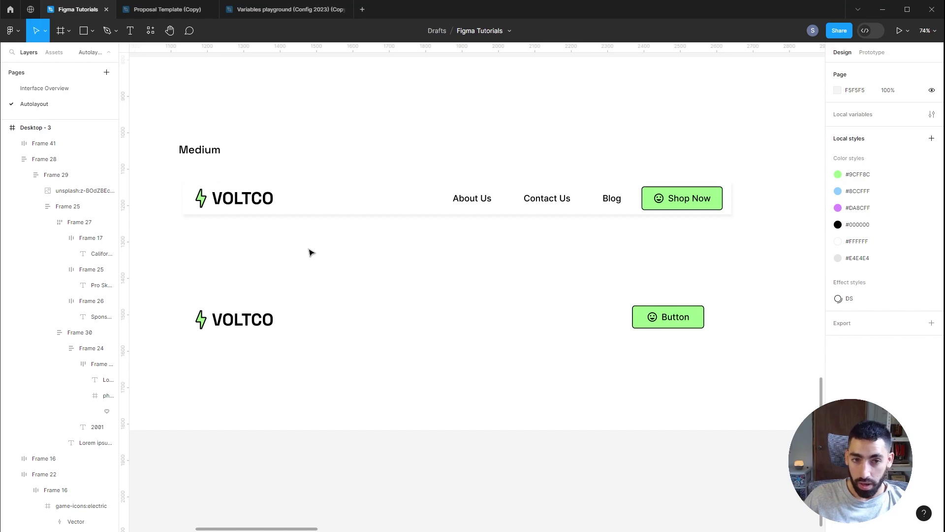
# Step: Widen the Medium navbar to 1692 to check its spacing
pyautogui.click(394, 207)
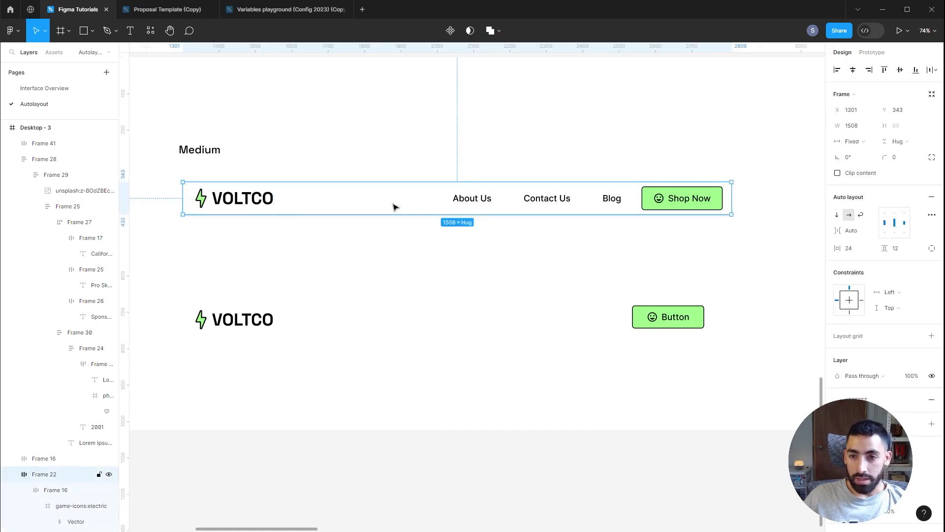
pyautogui.moveTo(736, 190); pyautogui.dragTo(797, 193)
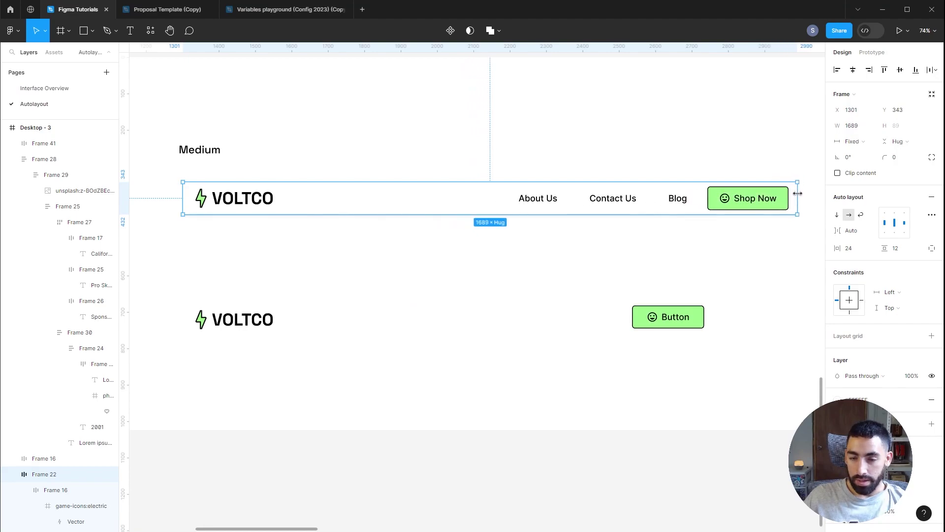
pyautogui.moveTo(798, 194); pyautogui.dragTo(781, 197)
# Step: Add an About Us text layer beside the logo copy and wrap it in auto layout
pyautogui.click(762, 281)
pyautogui.press('t')
pyautogui.click(502, 318)
pyautogui.scroll(1, 545, 278)
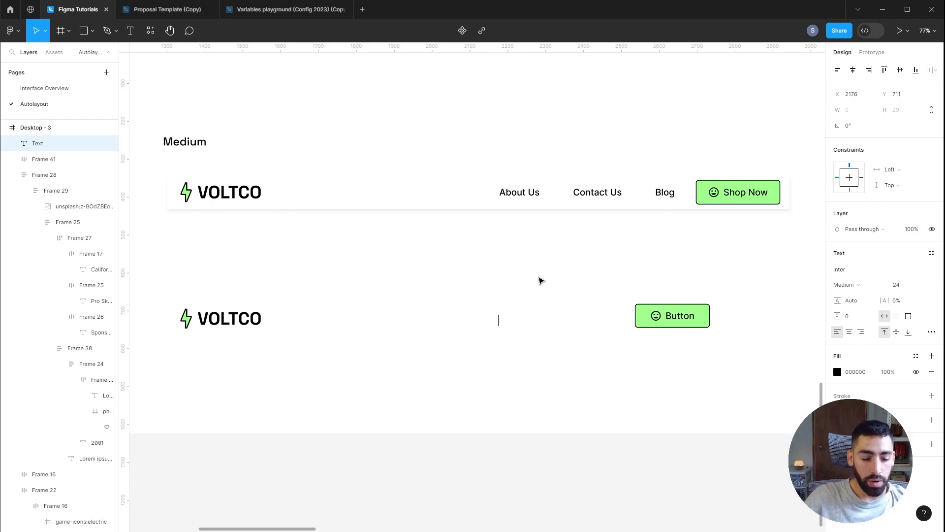
pyautogui.write('About Us')
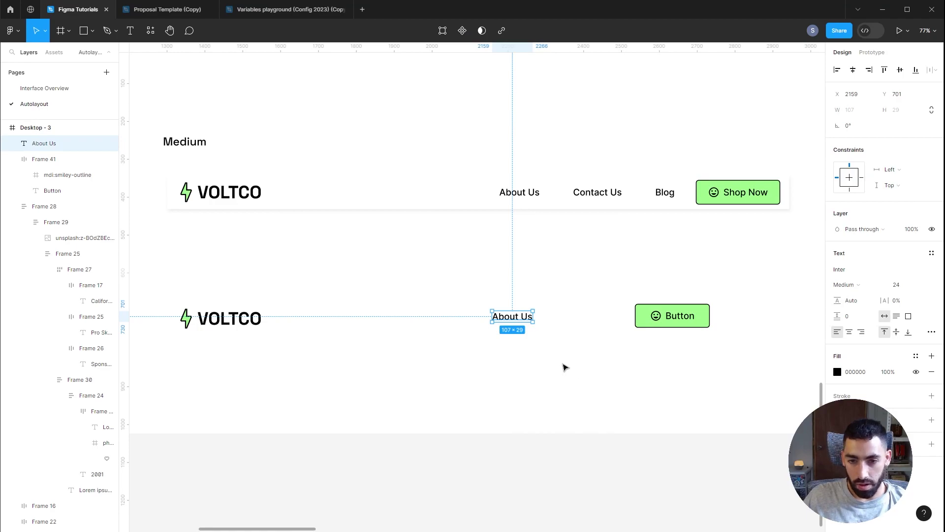
pyautogui.hotkey('shift', 'a')
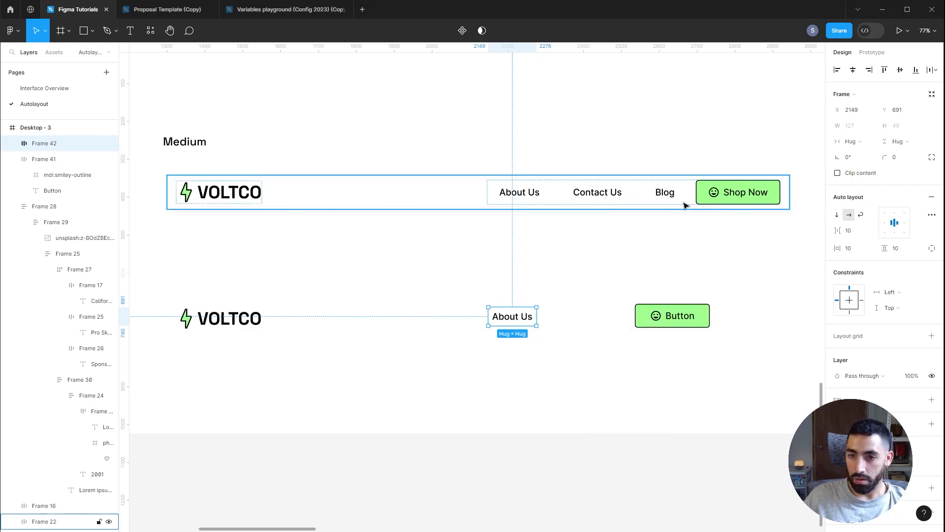
# Step: Give the About Us frame 40 horizontal and 16 vertical padding, matching the Button
pyautogui.click(670, 316)
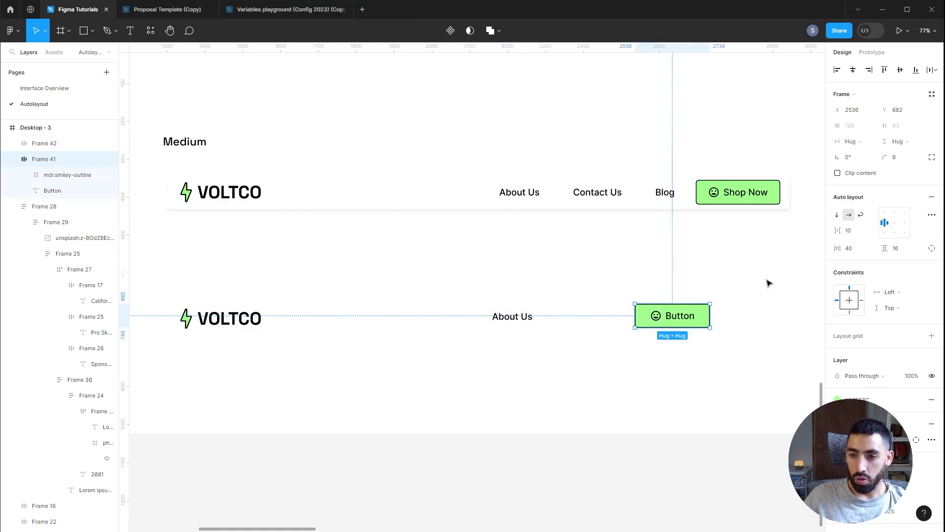
pyautogui.click(522, 316)
pyautogui.click(859, 248)
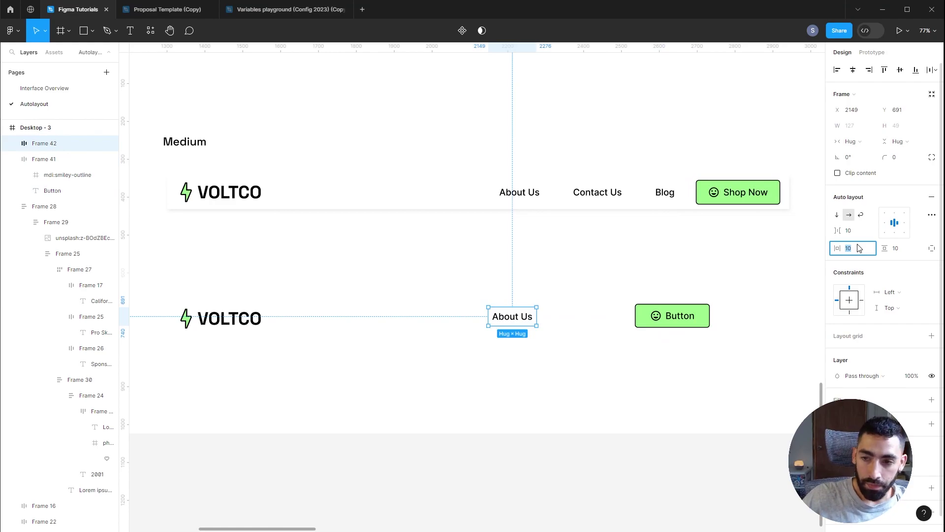
pyautogui.press('Return')
pyautogui.click(899, 248)
pyautogui.press('Return')
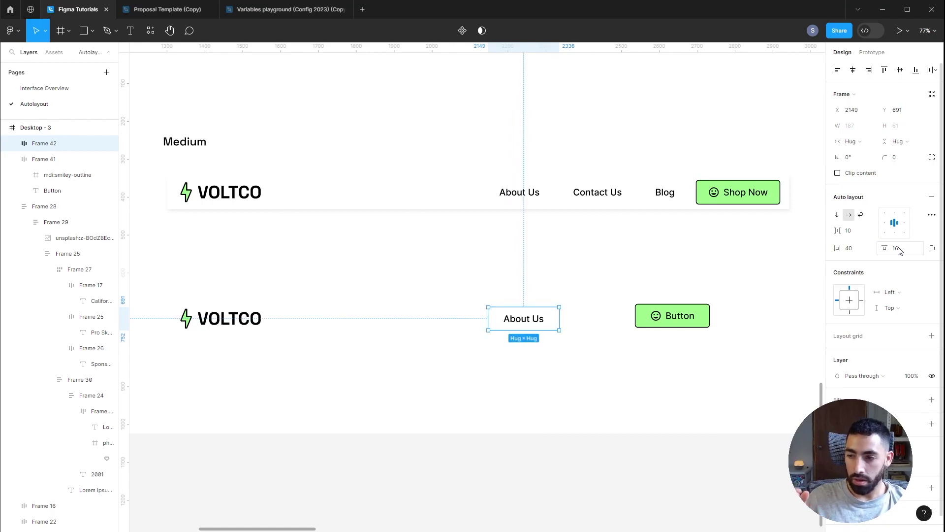
# Step: Line the About Us link up with the logo and duplicate it twice to the right
pyautogui.moveTo(549, 318); pyautogui.dragTo(523, 241)
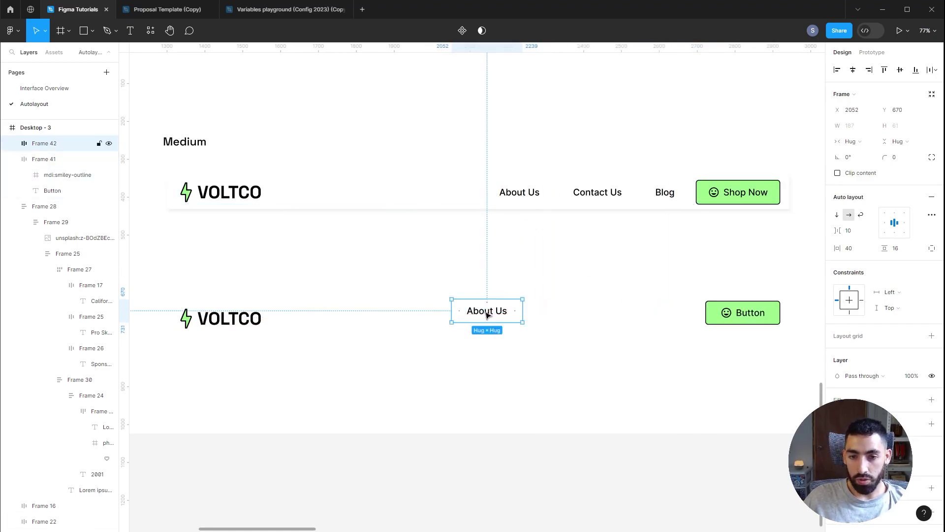
pyautogui.moveTo(486, 315); pyautogui.dragTo(567, 315)
pyautogui.hotkey('ctrl', 'd')
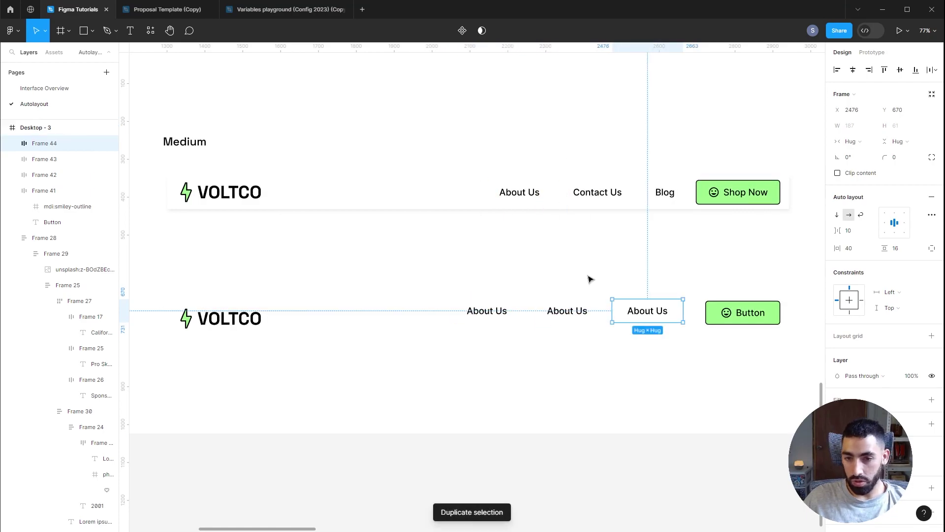
# Step: Retype the middle and right About Us copies as Contact Us and Blog
pyautogui.click(593, 276)
pyautogui.press('t')
pyautogui.doubleClick(560, 311)
pyautogui.write('Co')
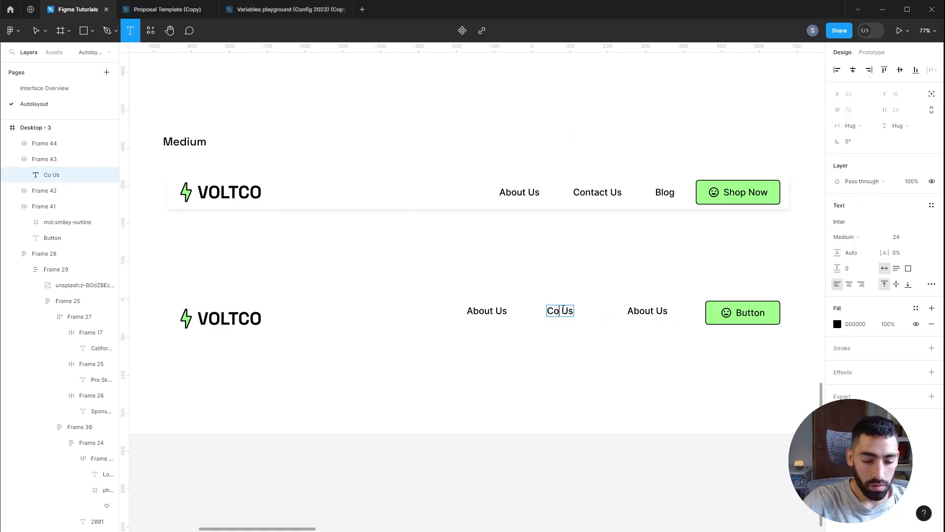
pyautogui.write('ntact')
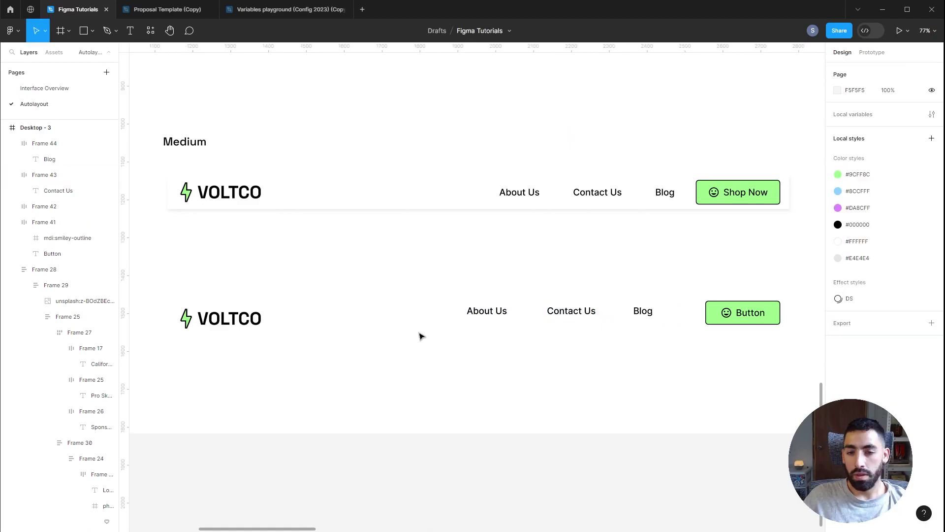
pyautogui.click(488, 315)
pyautogui.click(567, 321)
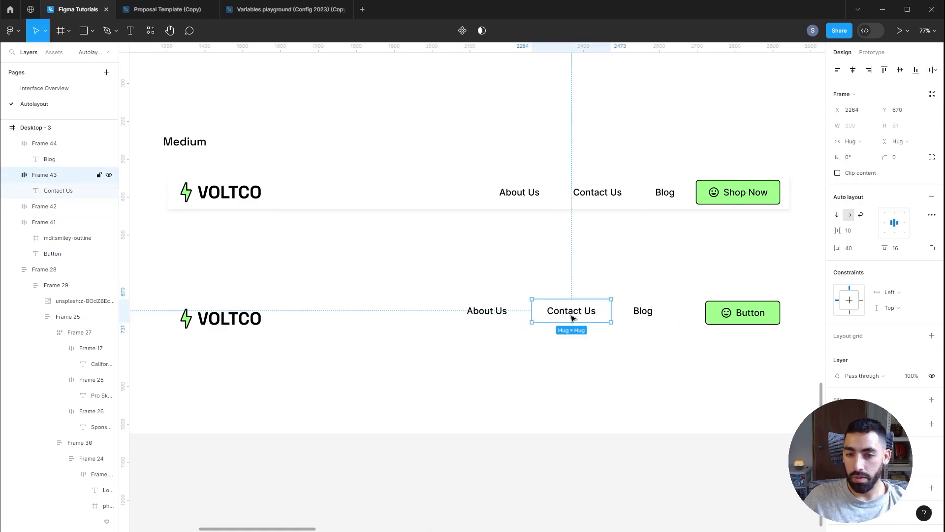
pyautogui.click(643, 318)
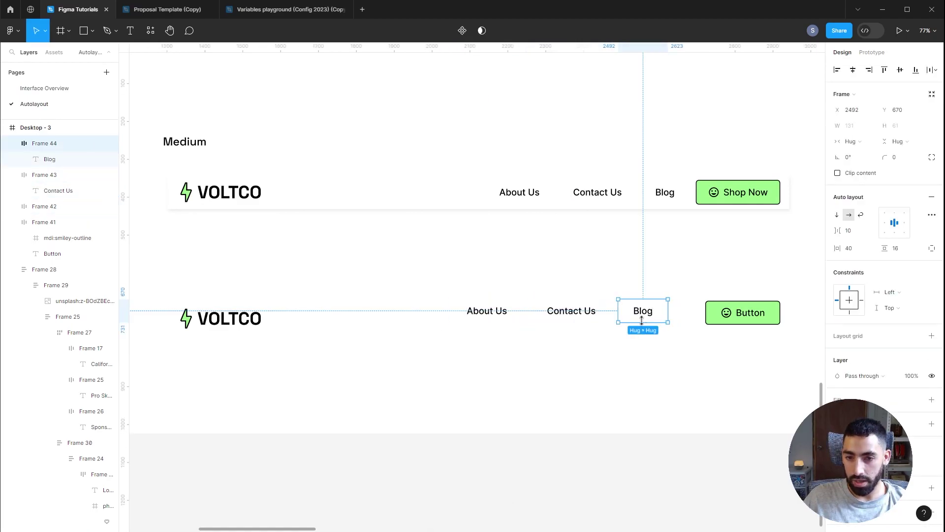
pyautogui.click(634, 287)
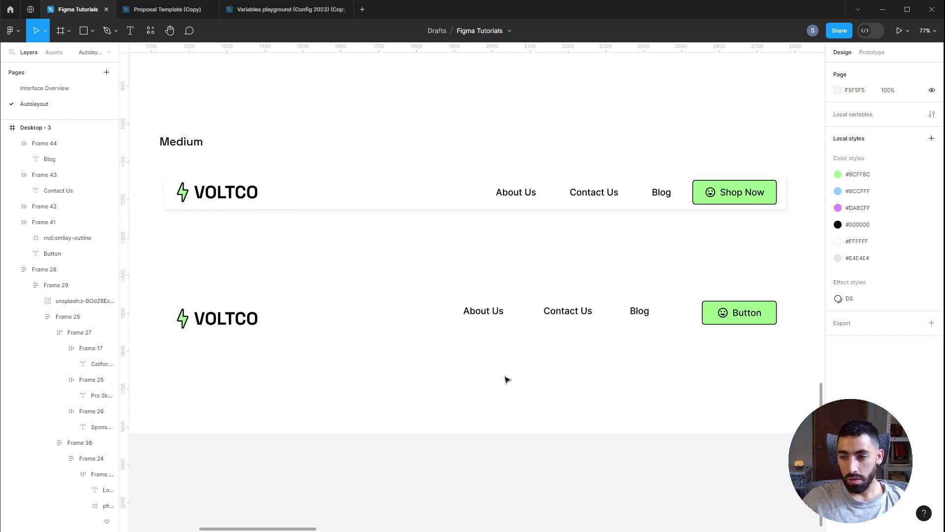
# Step: Group the About Us, Contact Us and Blog links with the Button in an auto layout row, 24 apart
pyautogui.moveTo(411, 366); pyautogui.dragTo(818, 277)
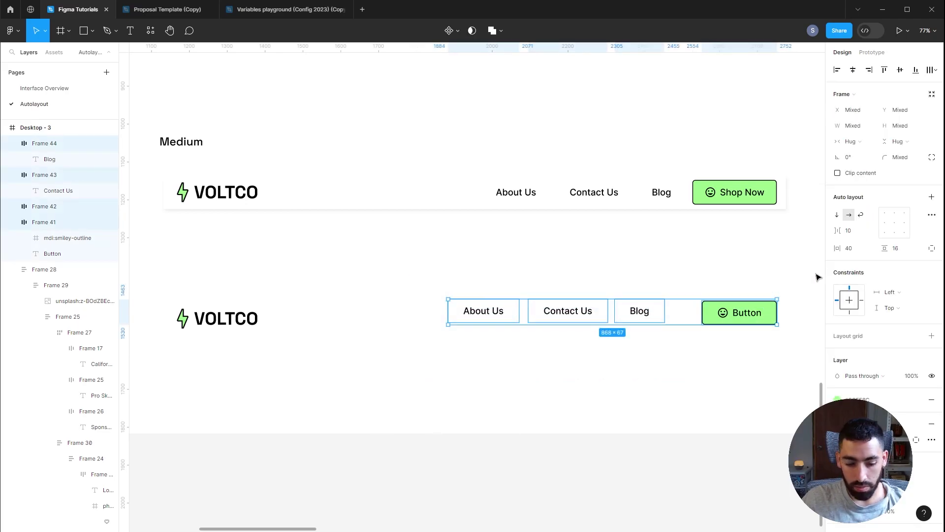
pyautogui.hotkey('shift', 'a')
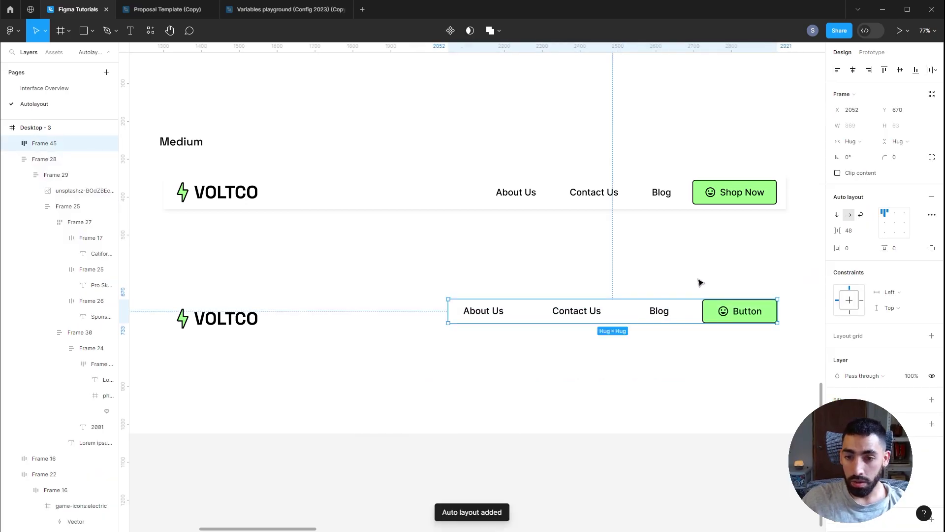
pyautogui.click(662, 254)
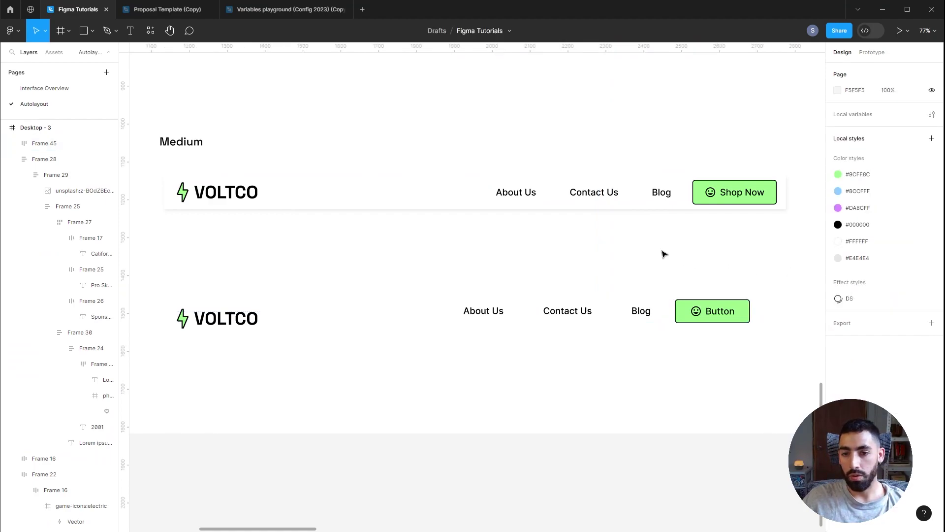
pyautogui.hotkey('ctrl', 'z')
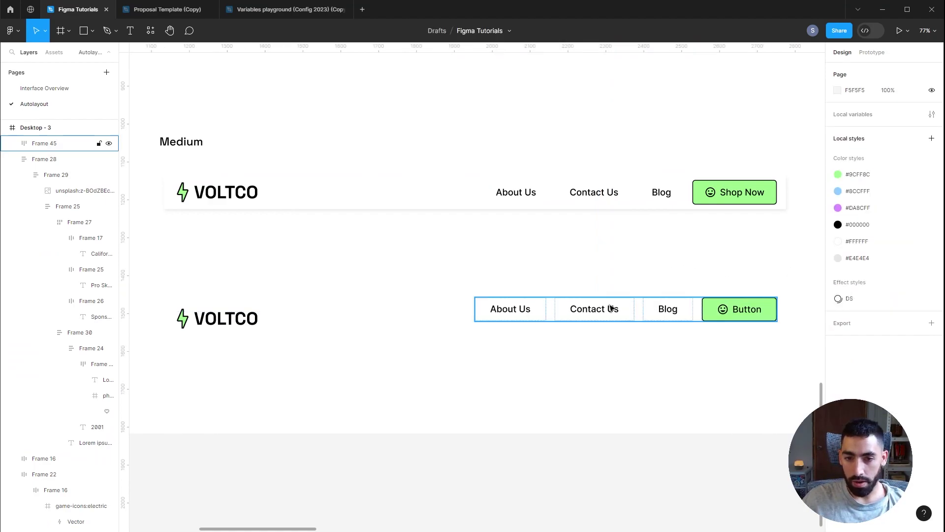
pyautogui.click(616, 310)
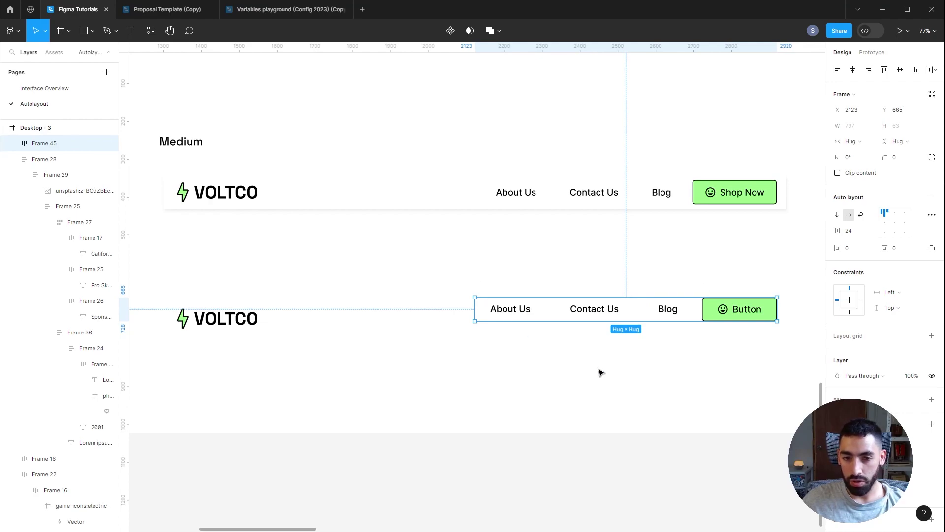
pyautogui.click(228, 323)
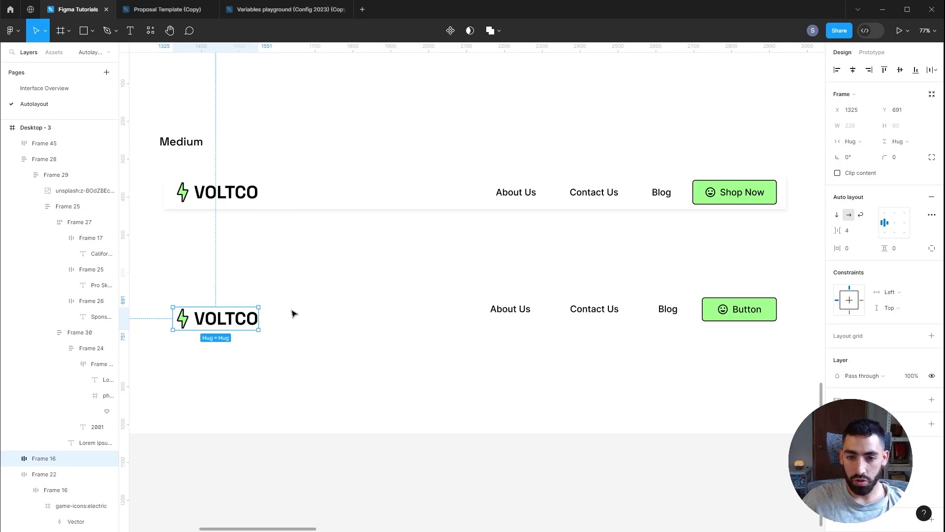
# Step: Wrap the lower VOLTCO logo and link row in a vertically centred auto layout frame
pyautogui.scroll(1, 538, 472)
pyautogui.click(212, 403)
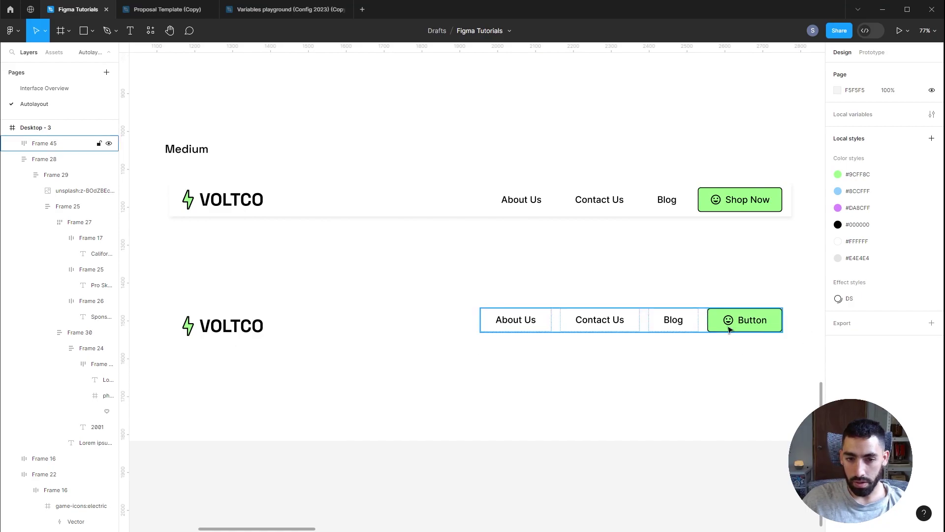
pyautogui.click(598, 321)
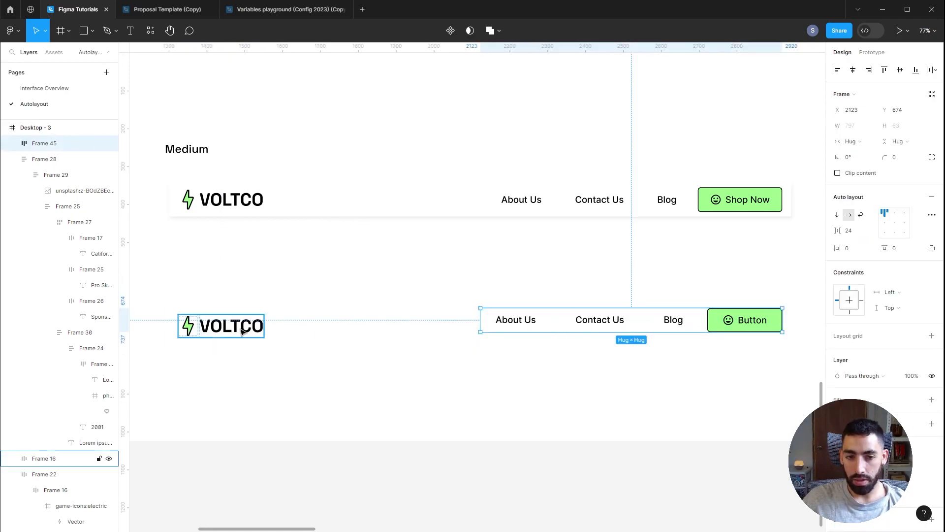
pyautogui.keyDown('shift'); pyautogui.click(242, 333); pyautogui.keyUp('shift')
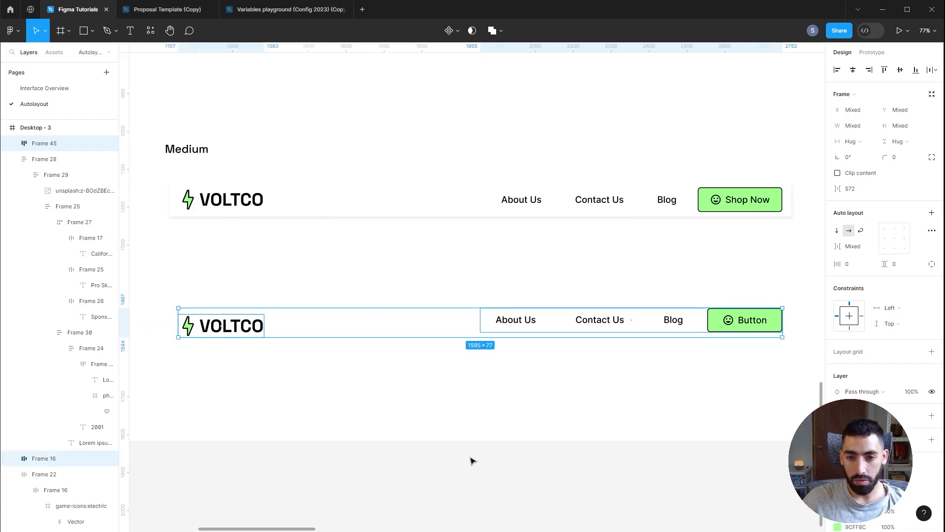
pyautogui.hotkey('shift', 'a')
pyautogui.click(885, 223)
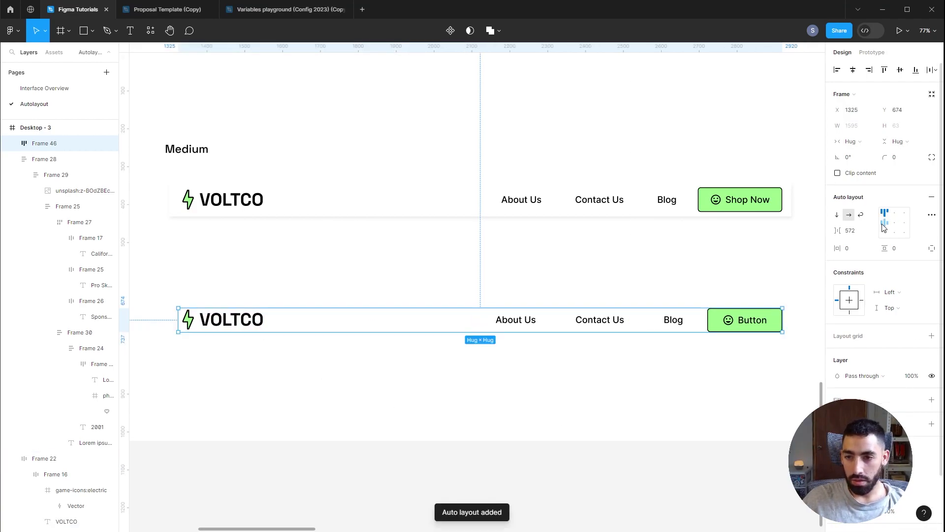
pyautogui.doubleClick(629, 323)
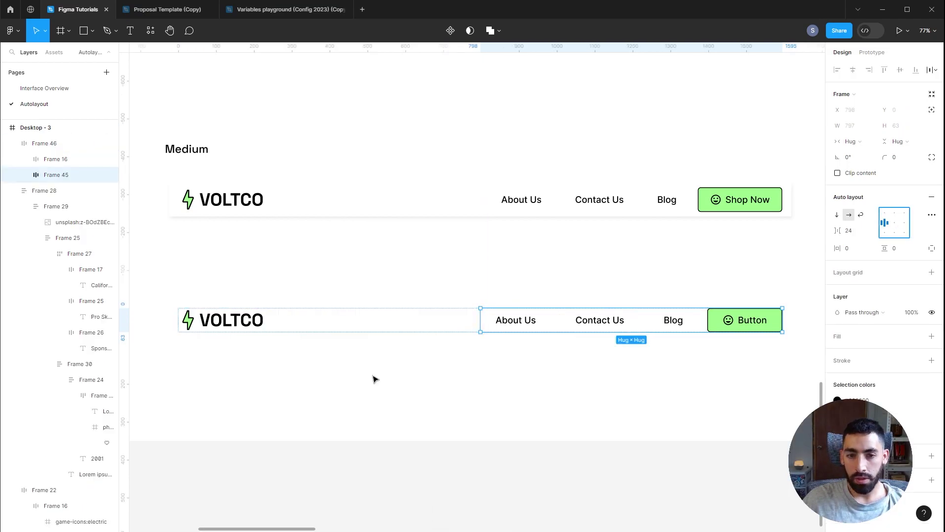
pyautogui.press('Escape')
# Step: Set the lower nav bar's item spacing to Auto and compare its width with the upper bar
pyautogui.scroll(-1, 428, 401)
pyautogui.moveTo(772, 319); pyautogui.dragTo(809, 320)
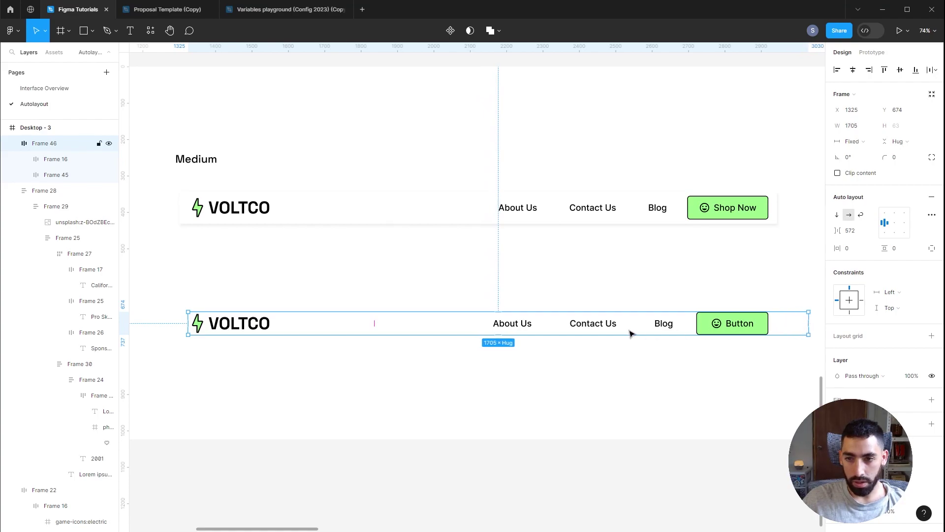
pyautogui.click(867, 230)
pyautogui.click(856, 248)
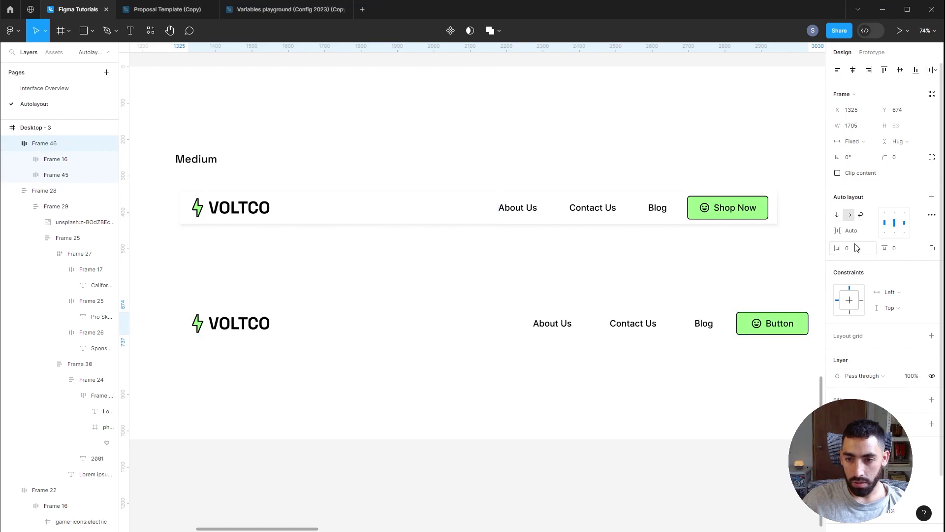
pyautogui.moveTo(811, 323); pyautogui.dragTo(750, 321)
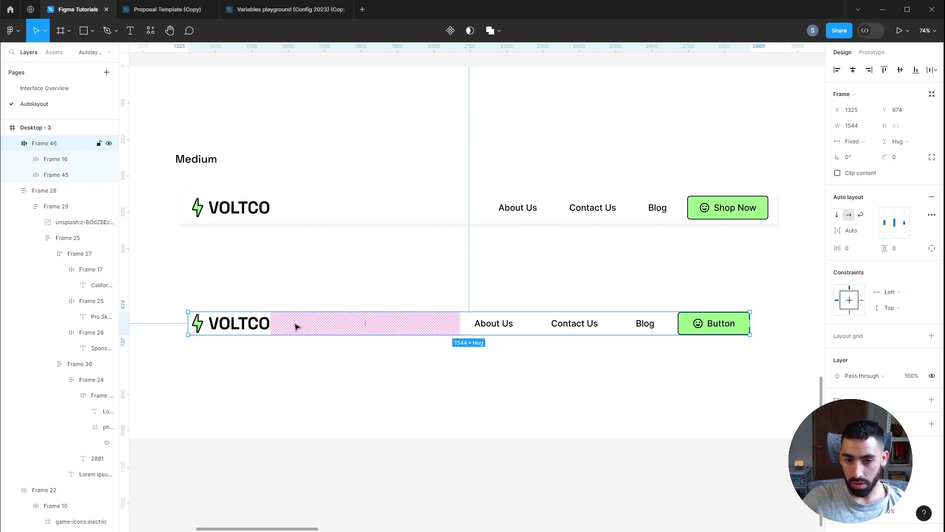
pyautogui.click(655, 327)
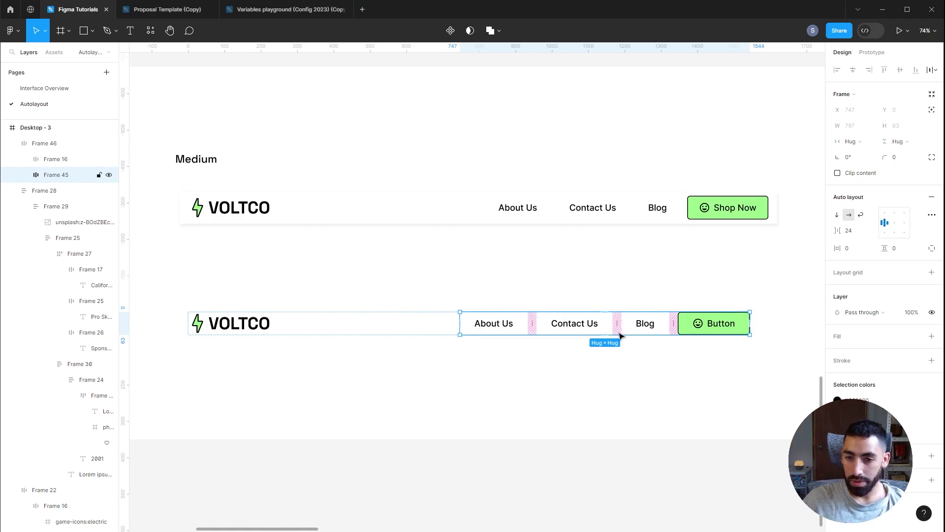
pyautogui.press('Escape')
pyautogui.moveTo(751, 323); pyautogui.dragTo(771, 321)
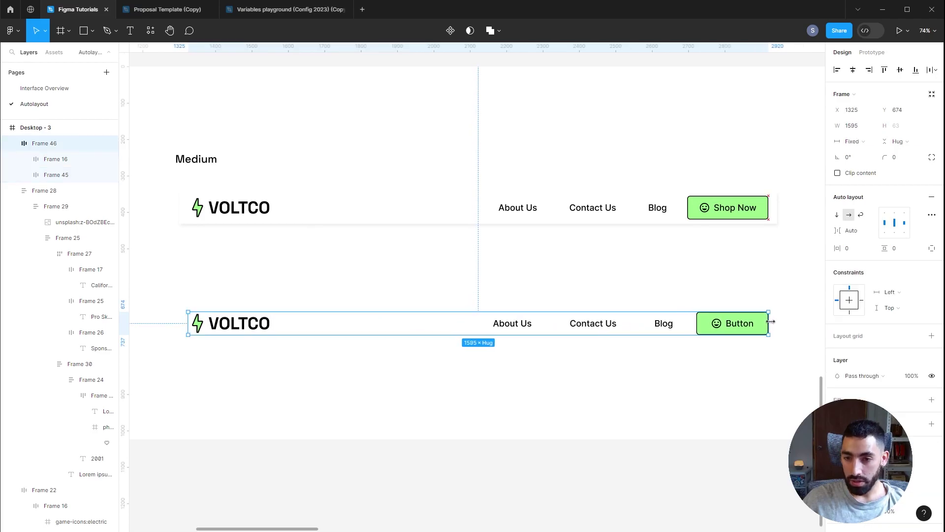
pyautogui.click(335, 213)
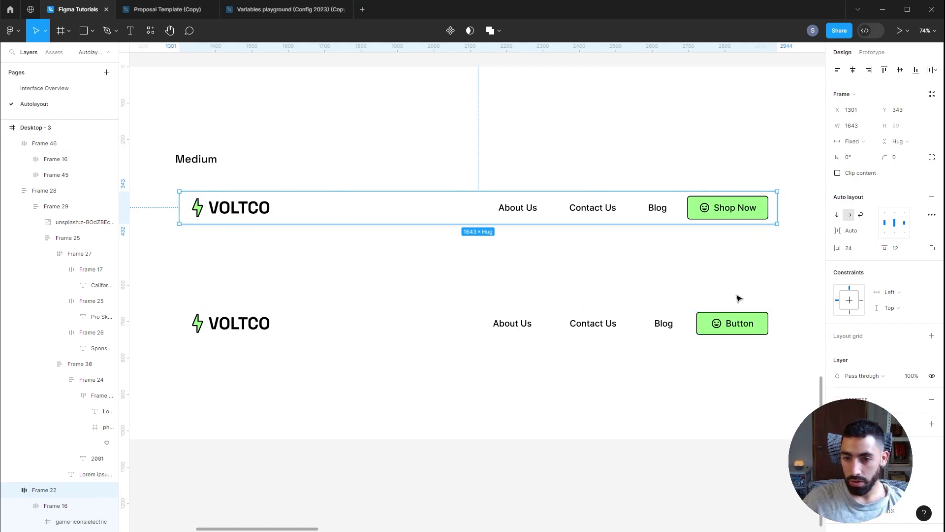
pyautogui.click(714, 331)
# Step: Give the lower nav bar 24 horizontal and 12 vertical padding and widen it to 1643
pyautogui.click(857, 252)
pyautogui.write('24')
pyautogui.press('Tab')
pyautogui.write('12')
pyautogui.press('Return')
pyautogui.scroll(-2, 857, 252)
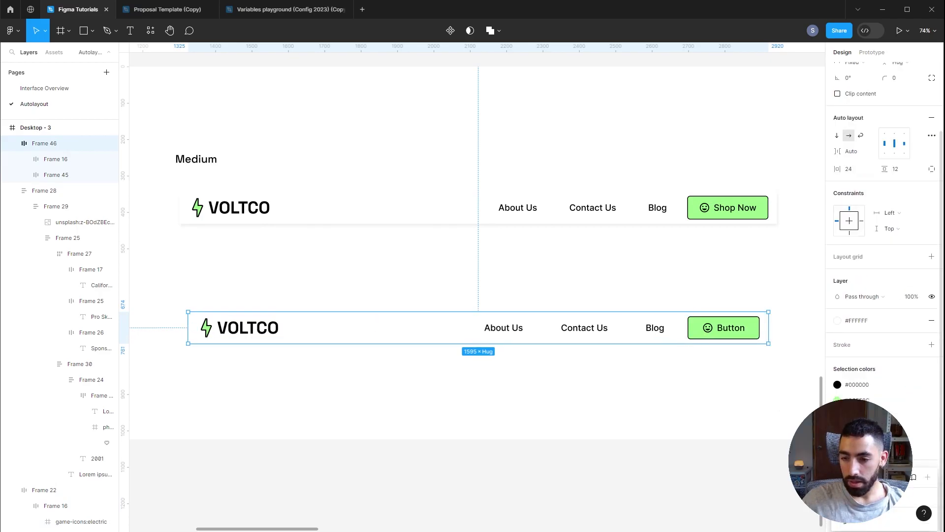
pyautogui.click(422, 427)
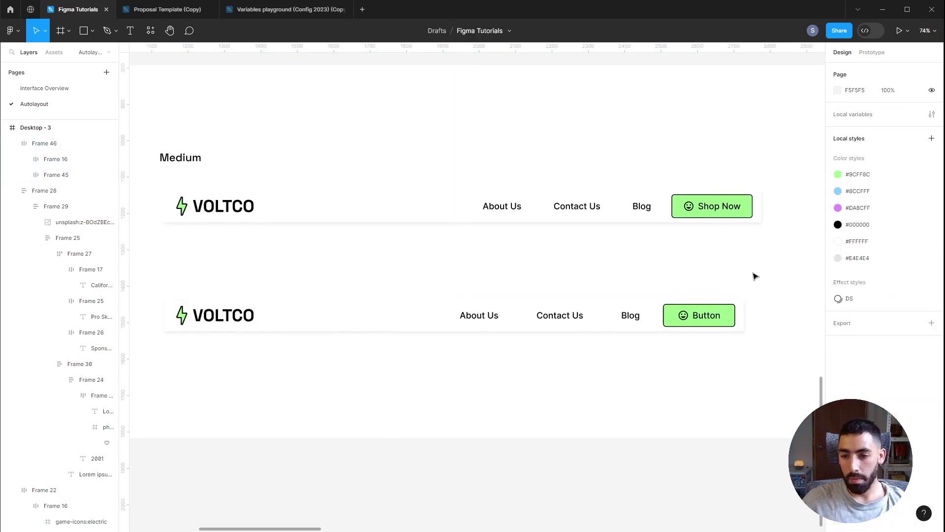
pyautogui.click(725, 323)
pyautogui.moveTo(744, 304); pyautogui.dragTo(760, 301)
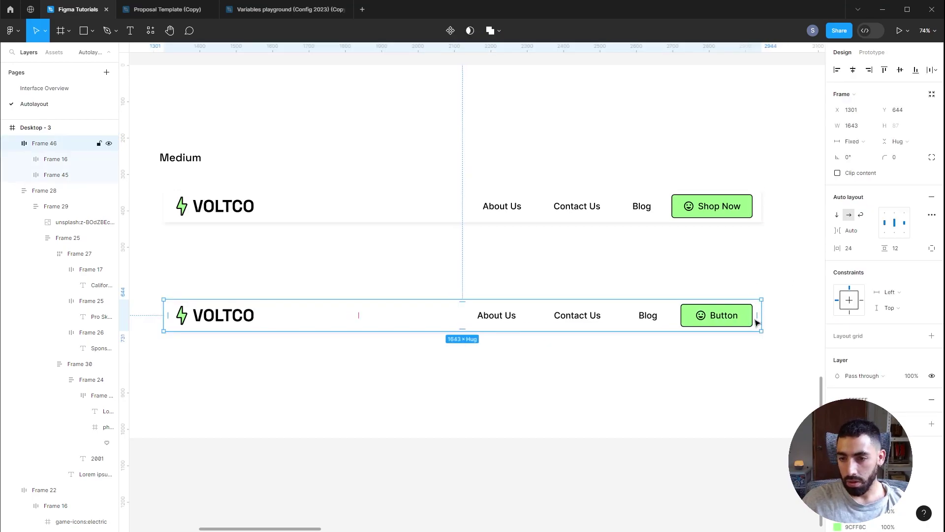
pyautogui.click(782, 253)
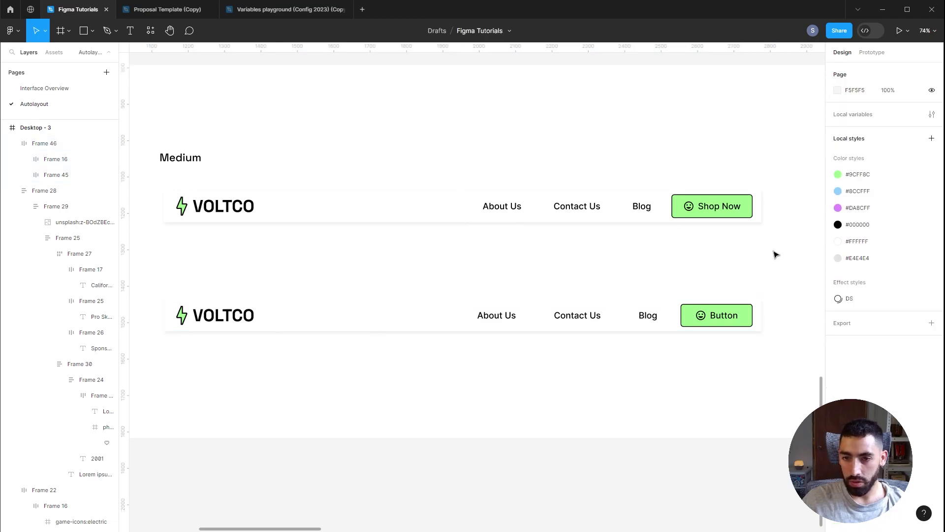
pyautogui.scroll(-3, 777, 260)
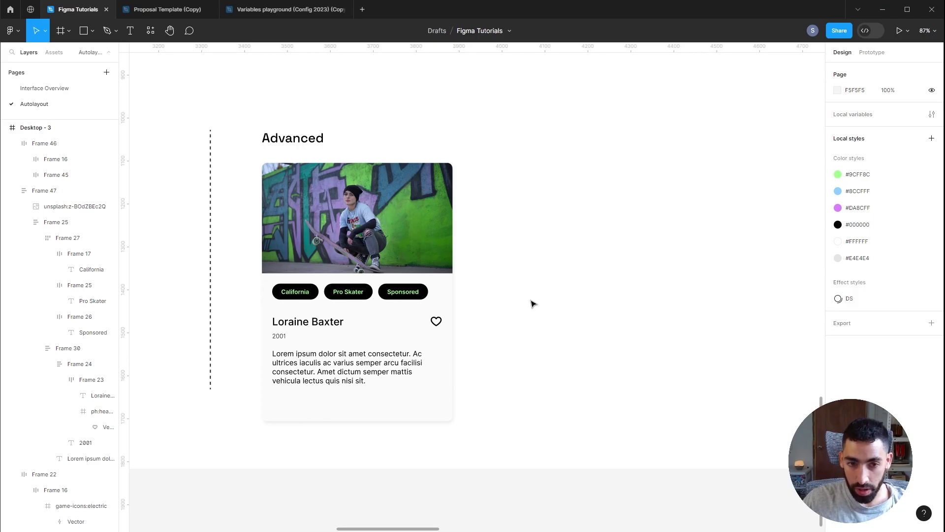
# Step: Widen the skater card to 608, then narrow it until the Sponsored tag wraps below
pyautogui.click(451, 279)
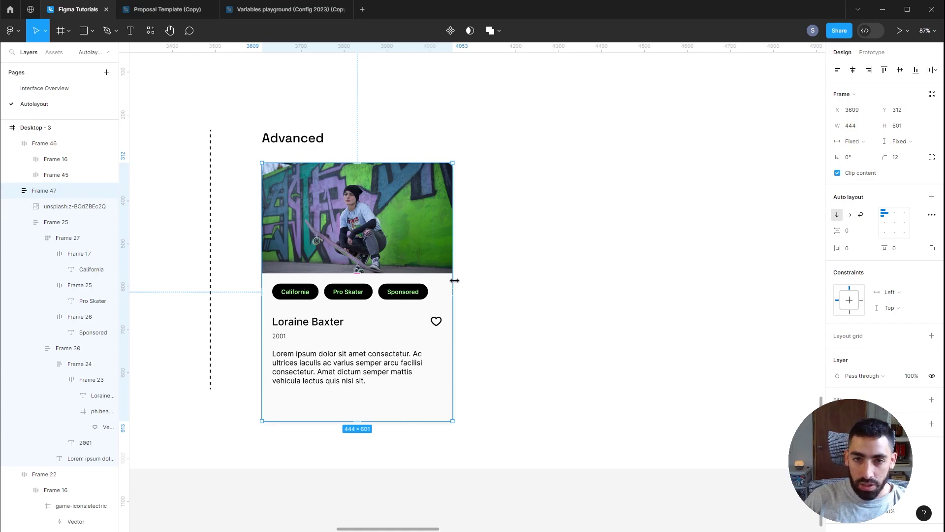
pyautogui.click(491, 322)
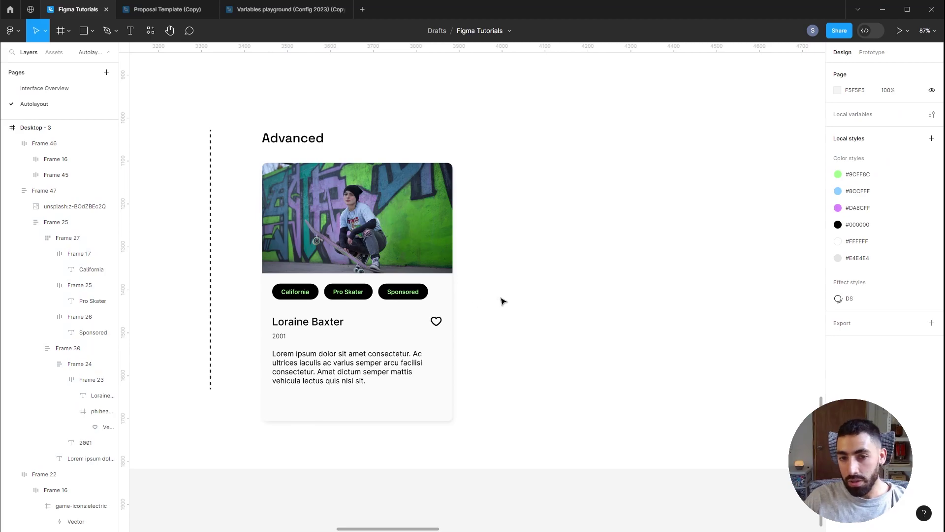
pyautogui.hotkey('ctrl', 'z')
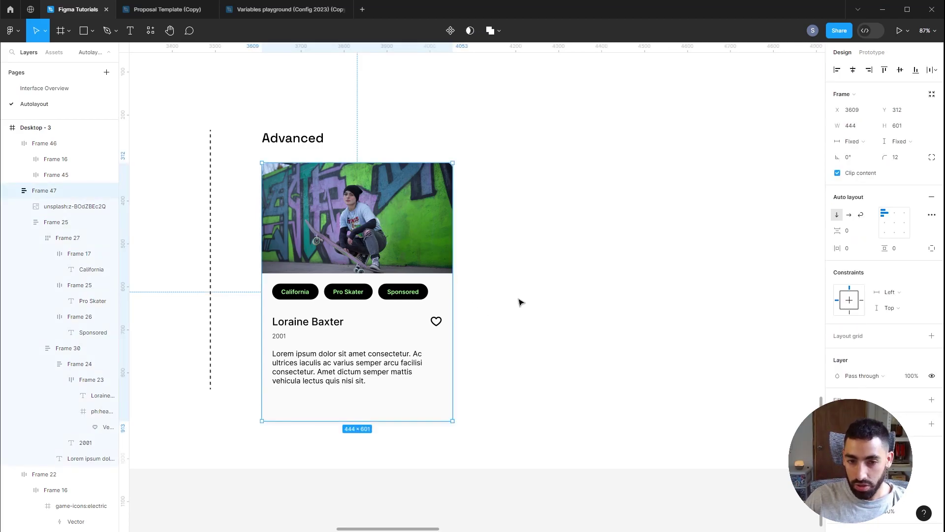
pyautogui.moveTo(453, 280); pyautogui.dragTo(494, 279)
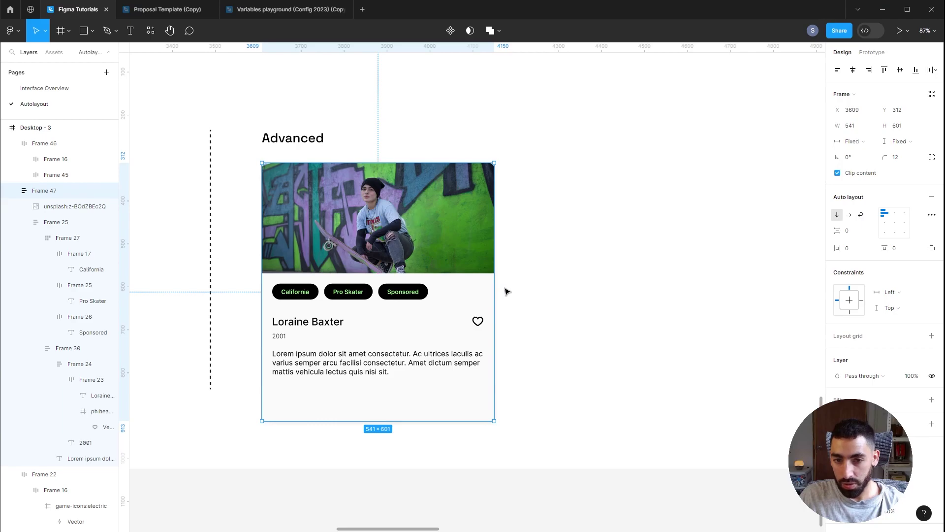
pyautogui.moveTo(497, 283); pyautogui.dragTo(523, 286)
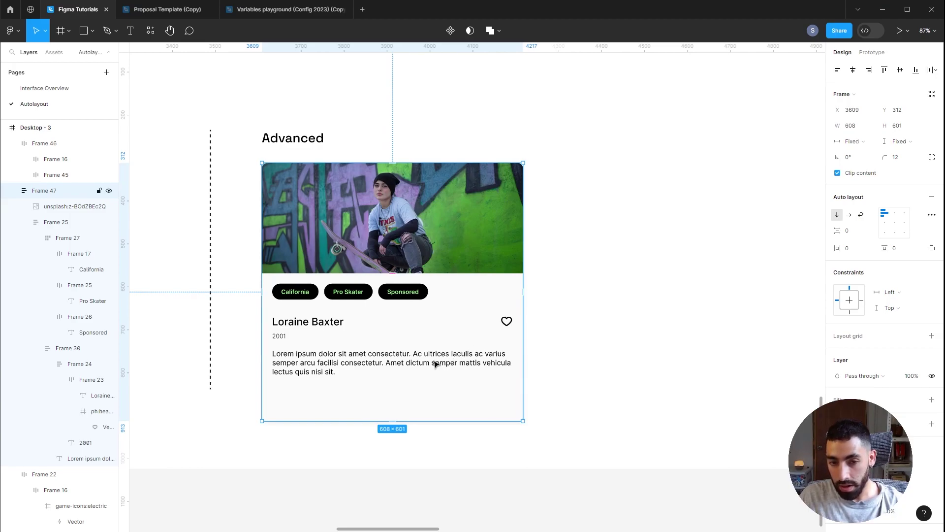
pyautogui.click(524, 281)
pyautogui.moveTo(524, 280); pyautogui.dragTo(491, 281)
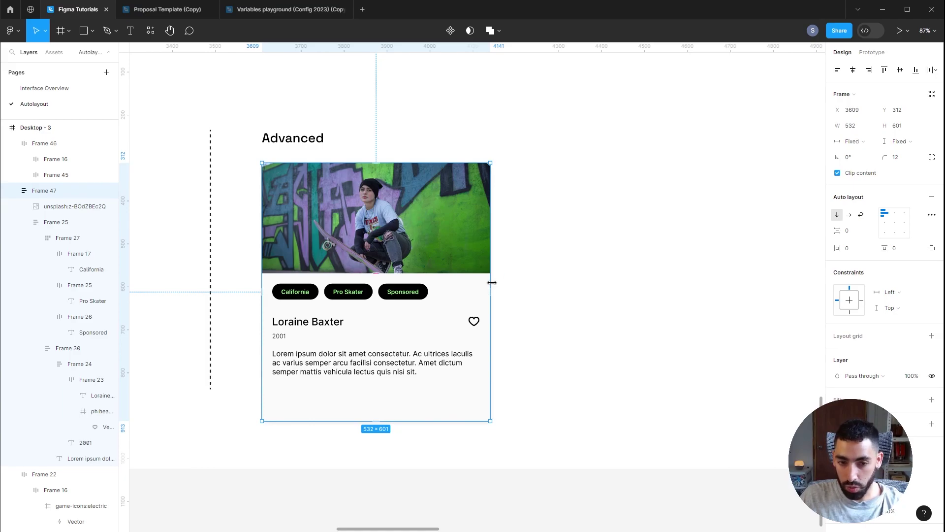
pyautogui.moveTo(492, 282); pyautogui.dragTo(445, 285)
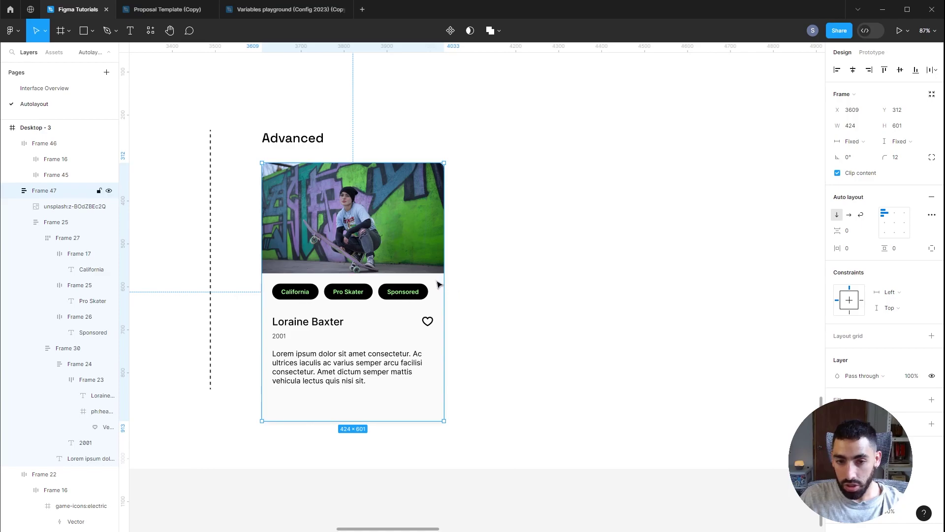
pyautogui.moveTo(444, 283); pyautogui.dragTo(432, 283)
# Step: Alt-drag a copy of the card's skater photo out to the right of the card
pyautogui.click(562, 215)
pyautogui.click(347, 219)
pyautogui.click(518, 199)
pyautogui.moveTo(424, 206); pyautogui.dragTo(616, 243)
pyautogui.press('Escape')
pyautogui.scroll(1, 581, 306)
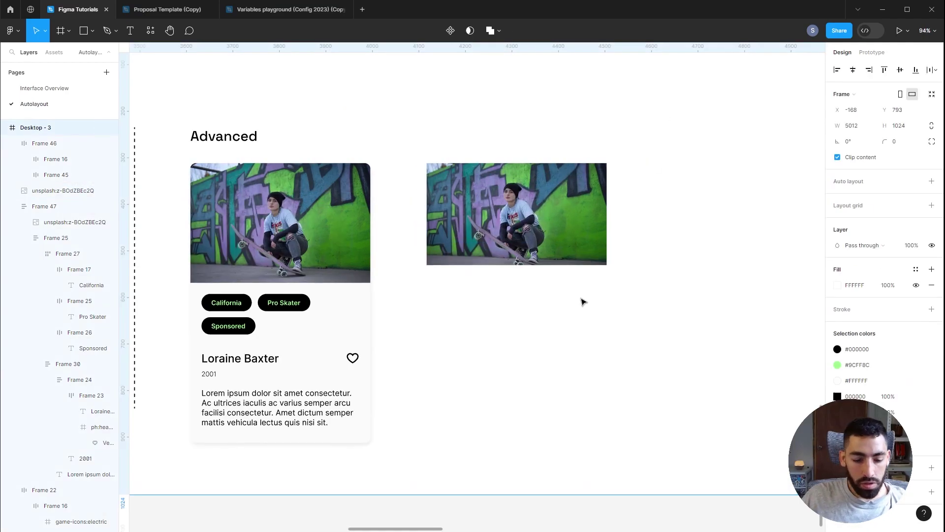
# Step: Add a California text below the copied photo and paste the card chip's text style onto it
pyautogui.press('t')
pyautogui.click(447, 297)
pyautogui.write('California')
pyautogui.press('Escape')
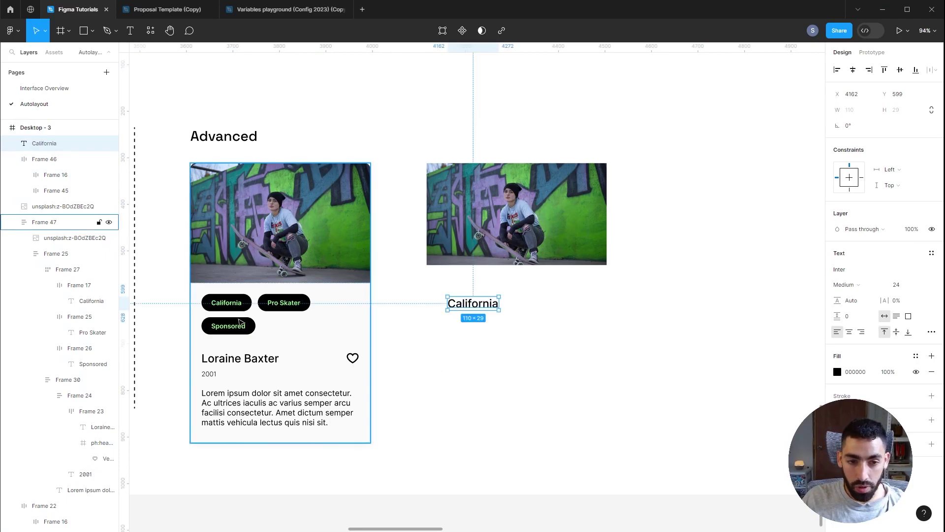
pyautogui.click(231, 305)
pyautogui.doubleClick(224, 306)
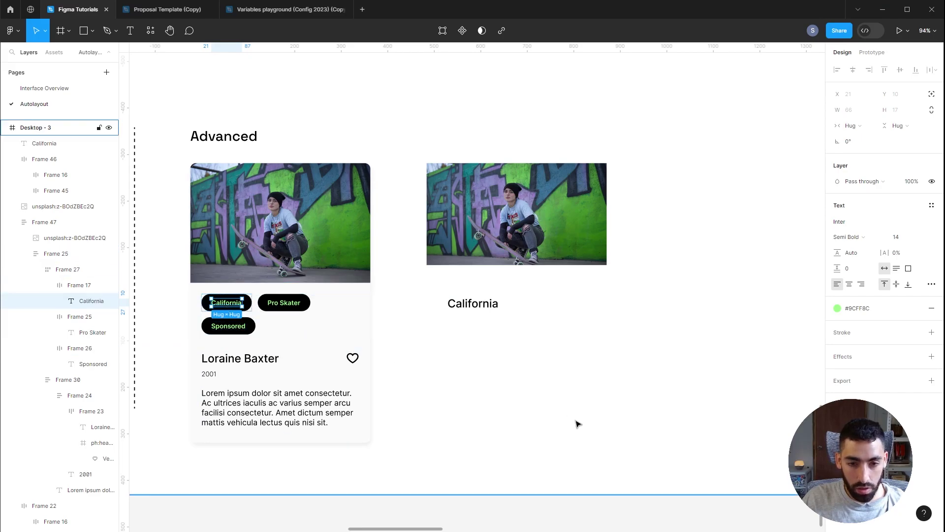
pyautogui.click(483, 301)
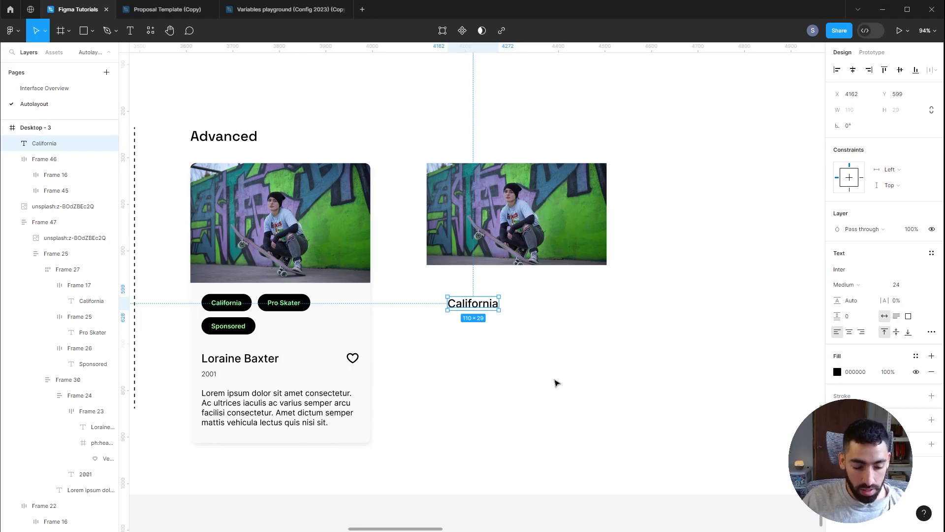
pyautogui.hotkey('ctrl', 'alt', 'v')
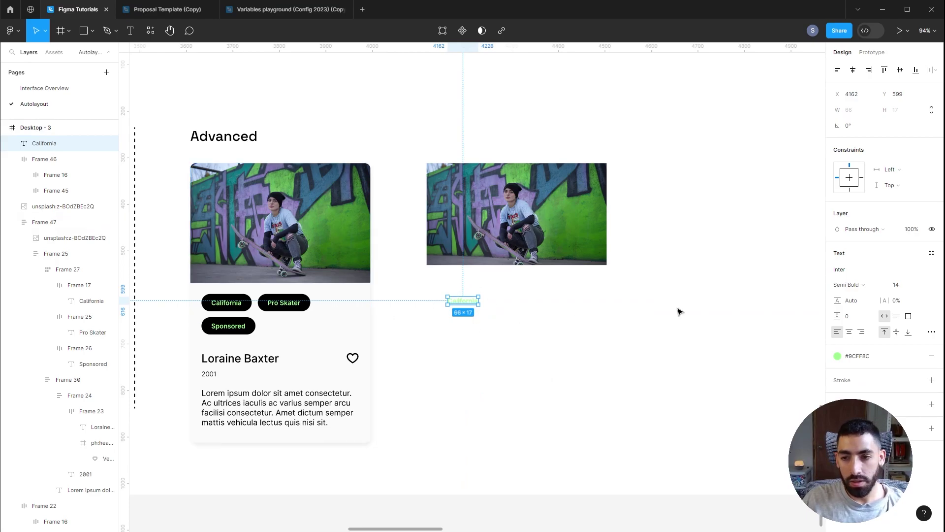
# Step: Wrap the California text in auto layout and paste the card chip's frame styling onto it
pyautogui.hotkey('shift', 'a')
pyautogui.scroll(2, 276, 305)
pyautogui.hotkey('ctrl', 'alt', 'v')
pyautogui.click(437, 365)
pyautogui.keyDown('ctrl'); pyautogui.click(221, 310); pyautogui.keyUp('ctrl')
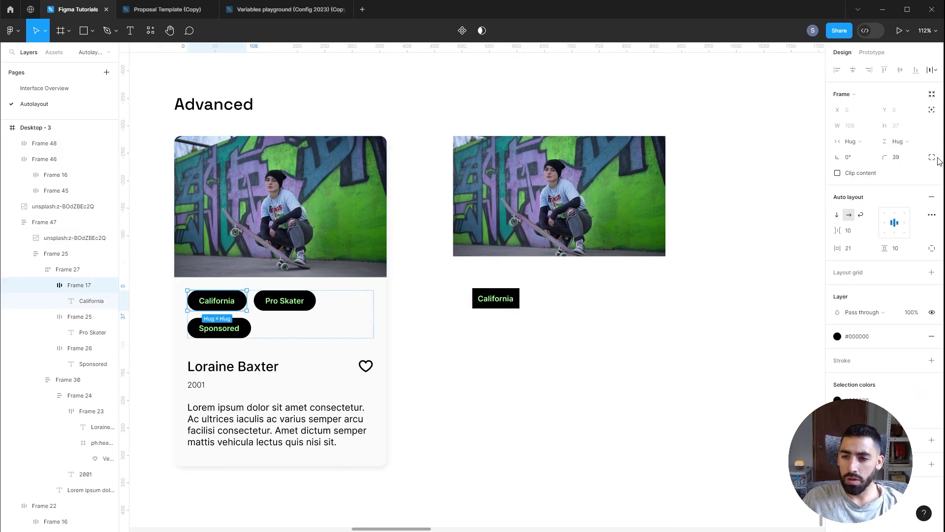
pyautogui.click(515, 306)
pyautogui.hotkey('ctrl', 'alt', 'v')
# Step: Duplicate the chip twice, relabel the copies Pro Skater and Sponsored, and select all three
pyautogui.moveTo(512, 306); pyautogui.dragTo(562, 305)
pyautogui.hotkey('ctrl', 'd')
pyautogui.click(593, 346)
pyautogui.press('t')
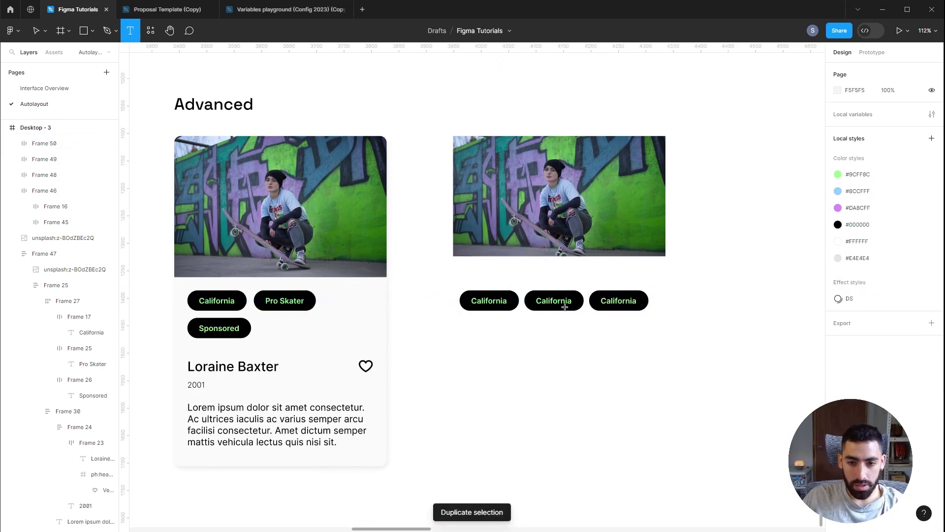
pyautogui.doubleClick(562, 299)
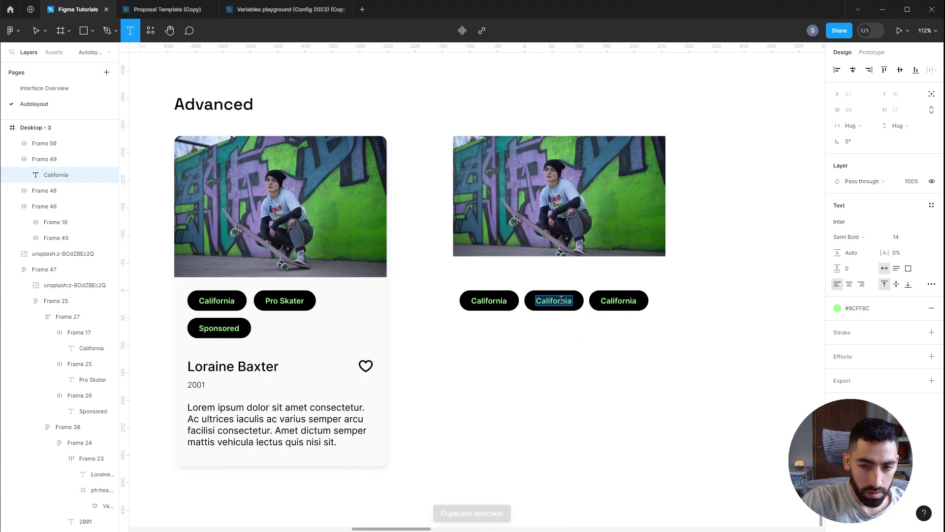
pyautogui.write('Pro Skater')
pyautogui.doubleClick(618, 300)
pyautogui.write('Sponsored')
pyautogui.click(656, 343)
pyautogui.press('Escape')
pyautogui.moveTo(732, 351); pyautogui.dragTo(447, 274)
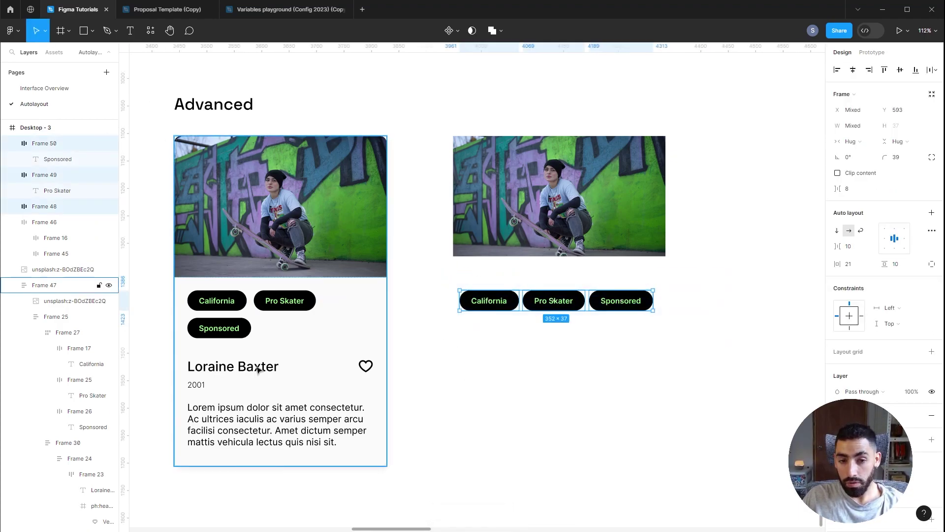
# Step: Group the three chips in a wrapping auto layout row, test narrowing it, and place a text box below
pyautogui.hotkey('shift', 'a')
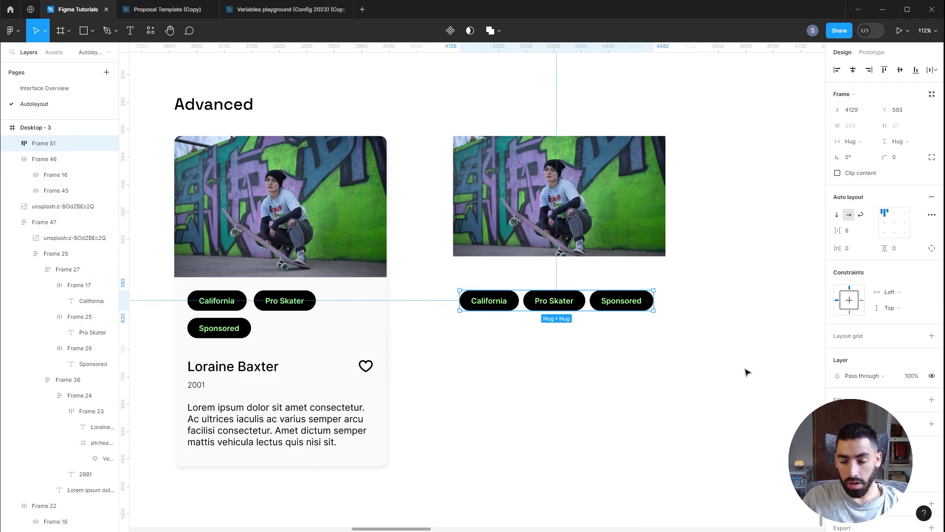
pyautogui.click(862, 217)
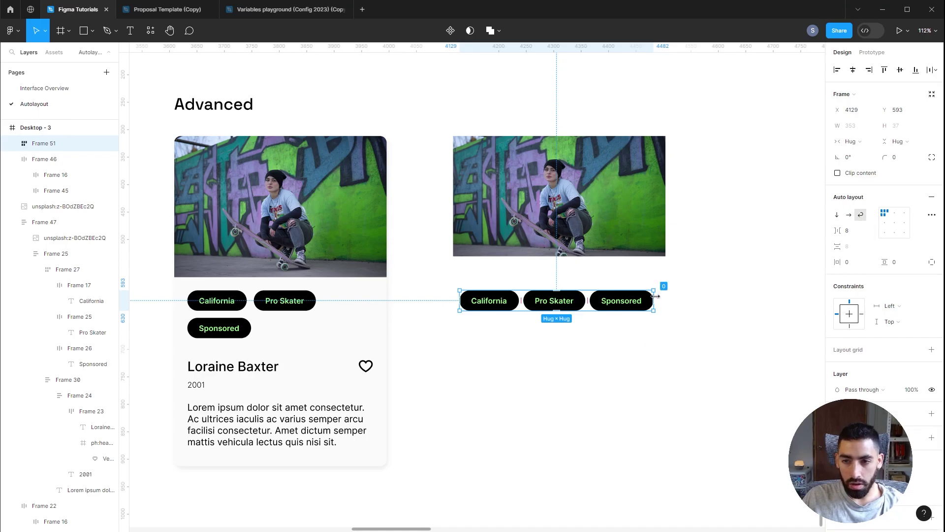
pyautogui.click(723, 312)
pyautogui.click(654, 295)
pyautogui.moveTo(655, 294); pyautogui.dragTo(640, 294)
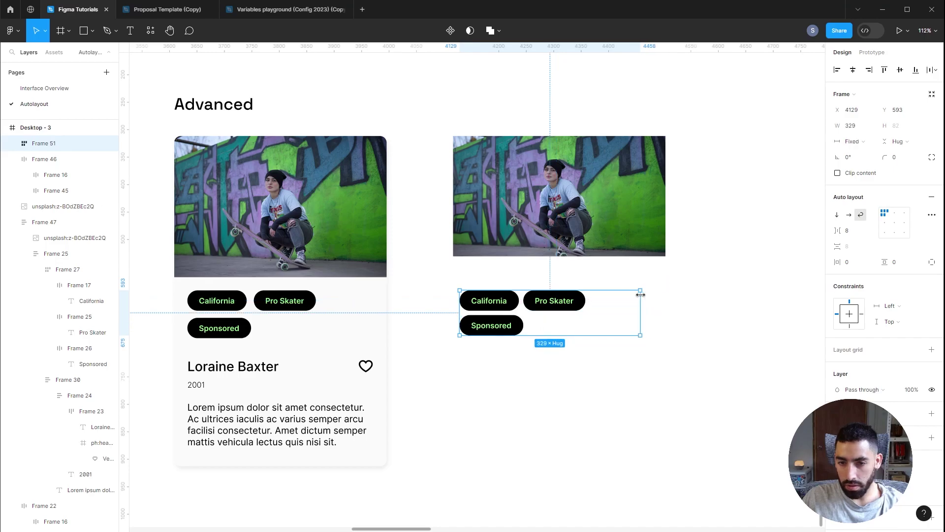
pyautogui.hotkey('ctrl', 'z')
pyautogui.press('t')
pyautogui.click(487, 345)
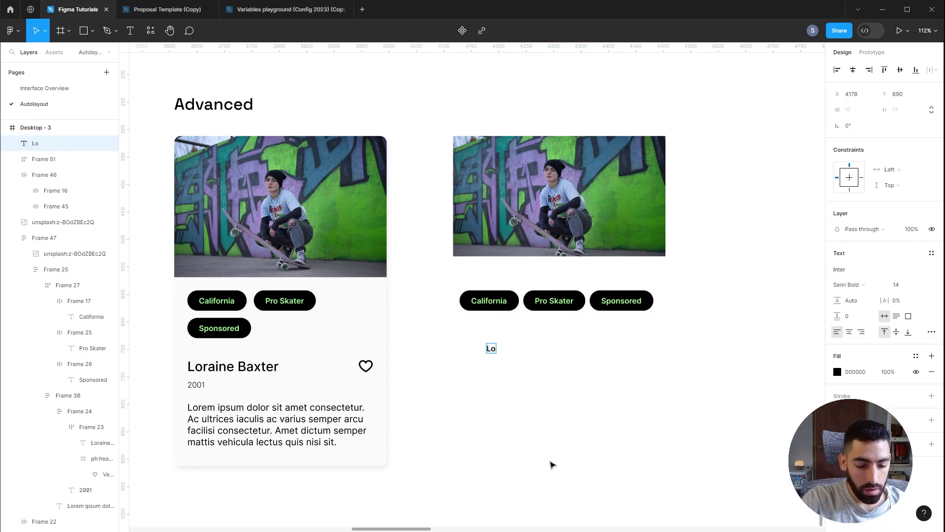
# Step: Type the skater's name below the chips and add a duplicate text reading 2001
pyautogui.press('Escape')
pyautogui.moveTo(532, 349)
pyautogui.mouseDown()
pyautogui.moveTo(515, 337)
pyautogui.moveTo(515, 355)
pyautogui.mouseUp()
pyautogui.press('Return')
pyautogui.write('2001')
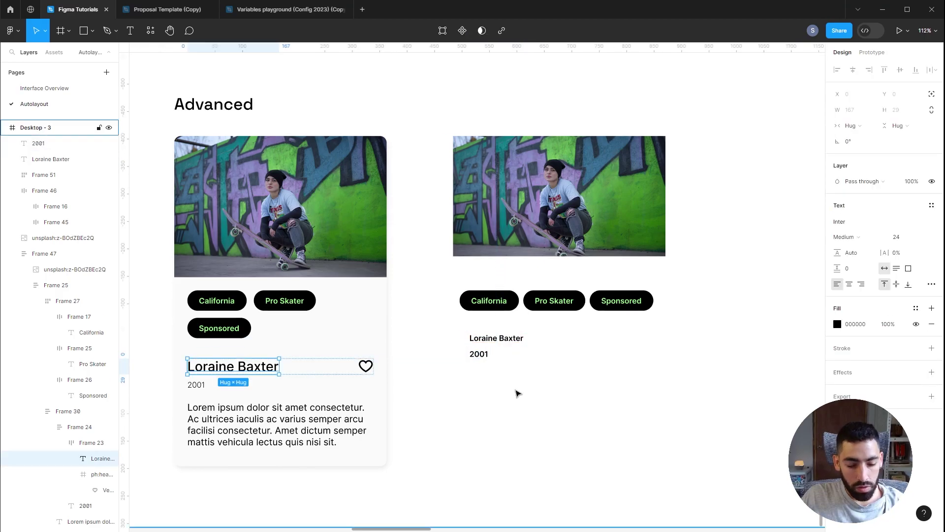
pyautogui.press('Escape')
# Step: Copy the left card title's style and paste it onto the right card's name
pyautogui.hotkey('ctrl', 'alt', 'c')
pyautogui.click(497, 338)
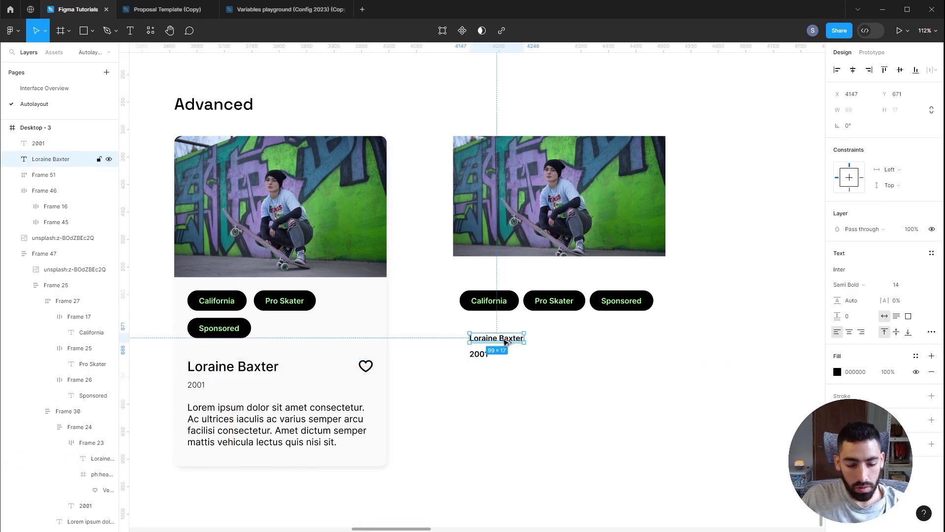
pyautogui.hotkey('ctrl', 'alt', 'v')
pyautogui.click(513, 373)
pyautogui.press('t')
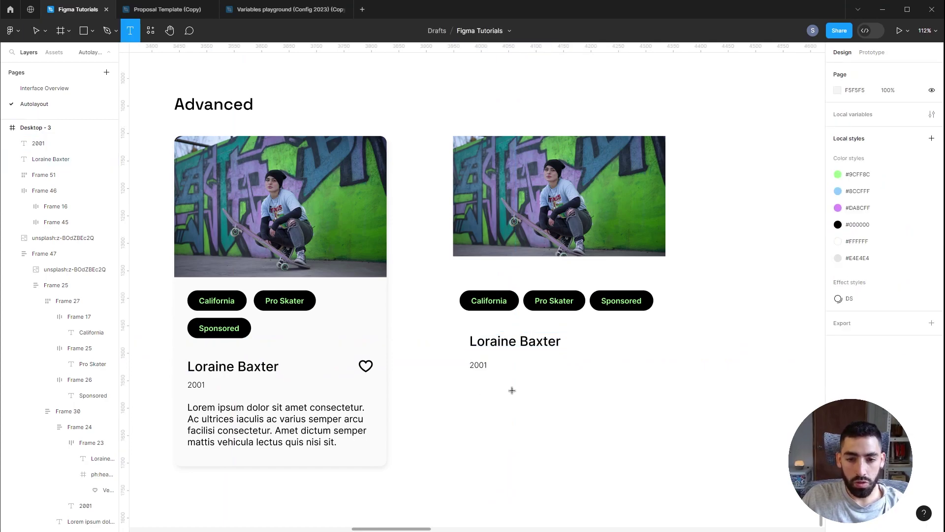
# Step: Draw a text box below the year and fill it with Lorem Ipsum placeholder text
pyautogui.moveTo(472, 381); pyautogui.dragTo(646, 437)
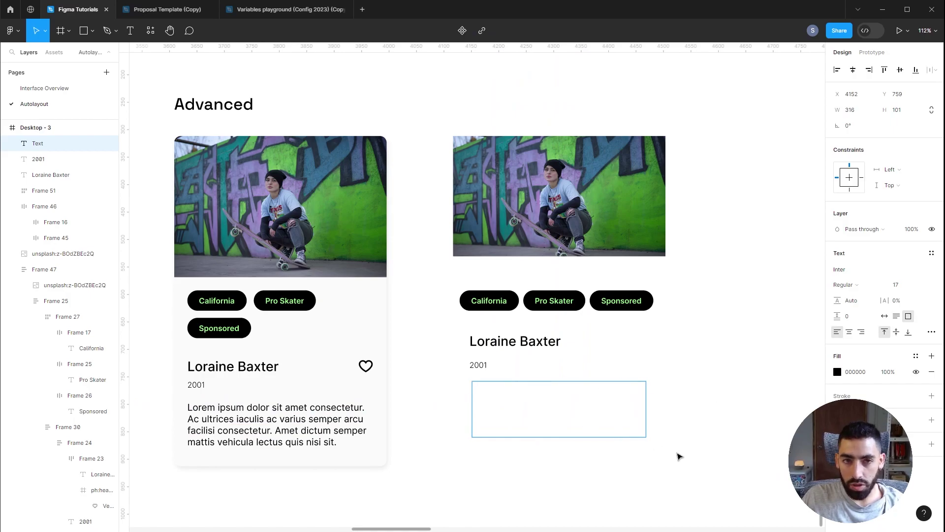
pyautogui.press('Escape')
pyautogui.hotkey('ctrl', 'a')
pyautogui.rightClick(746, 370)
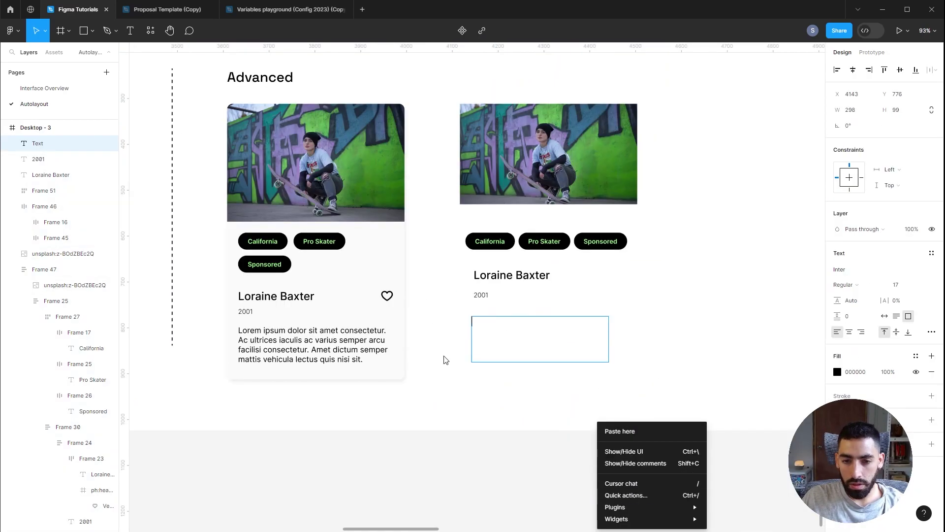
pyautogui.moveTo(659, 508)
pyautogui.click(732, 384)
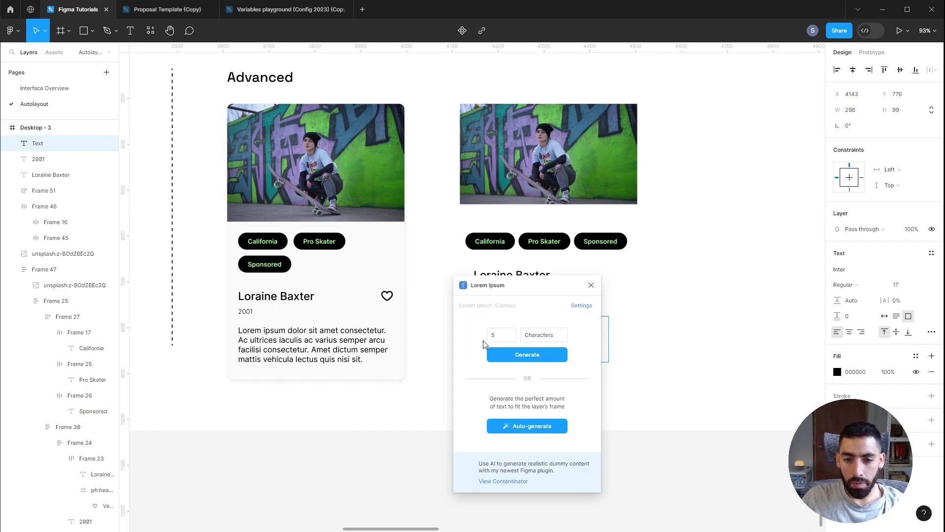
pyautogui.click(527, 428)
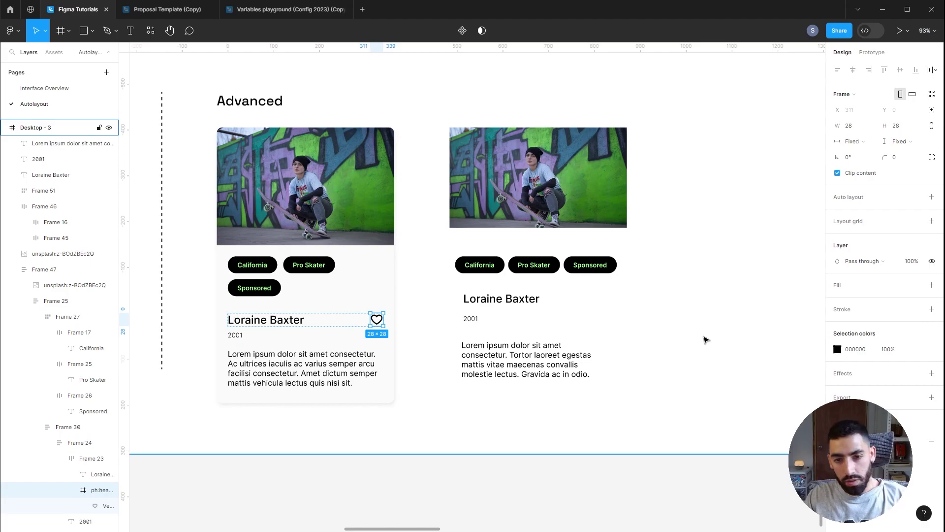
# Step: Paste the heart icon and place it to the right of the skater's name
pyautogui.click(708, 341)
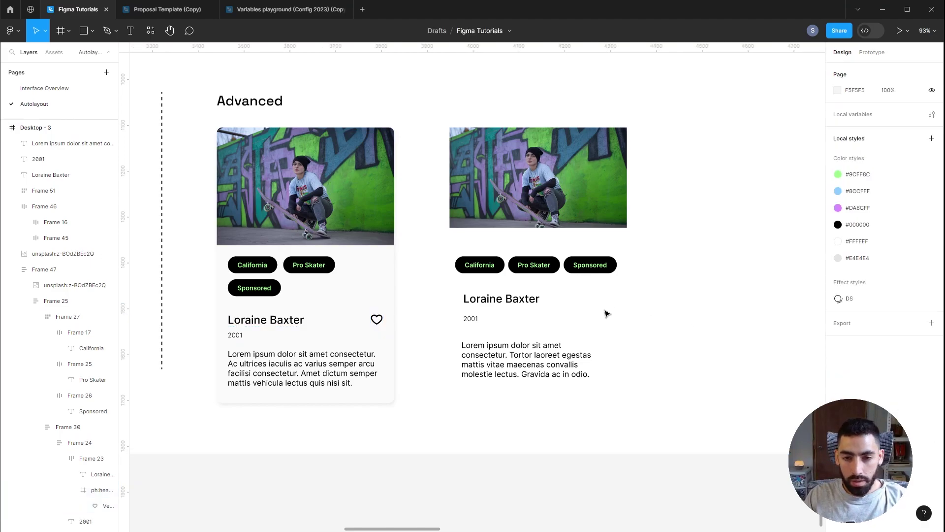
pyautogui.click(544, 300)
pyautogui.hotkey('ctrl', 'v')
pyautogui.moveTo(475, 290); pyautogui.dragTo(603, 301)
# Step: Wrap the name and heart in an auto layout row with Auto spacing, pushing the heart right
pyautogui.click(662, 298)
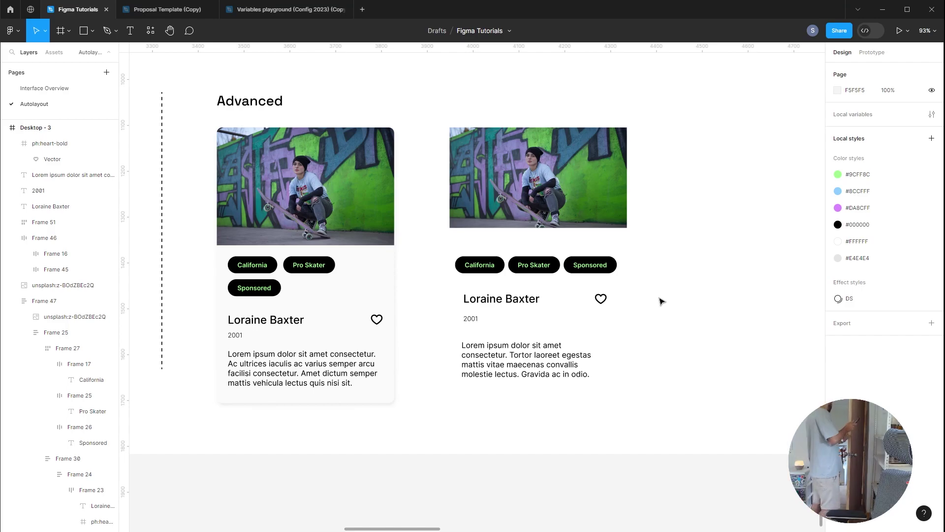
pyautogui.click(512, 305)
pyautogui.keyDown('shift'); pyautogui.click(609, 299); pyautogui.keyUp('shift')
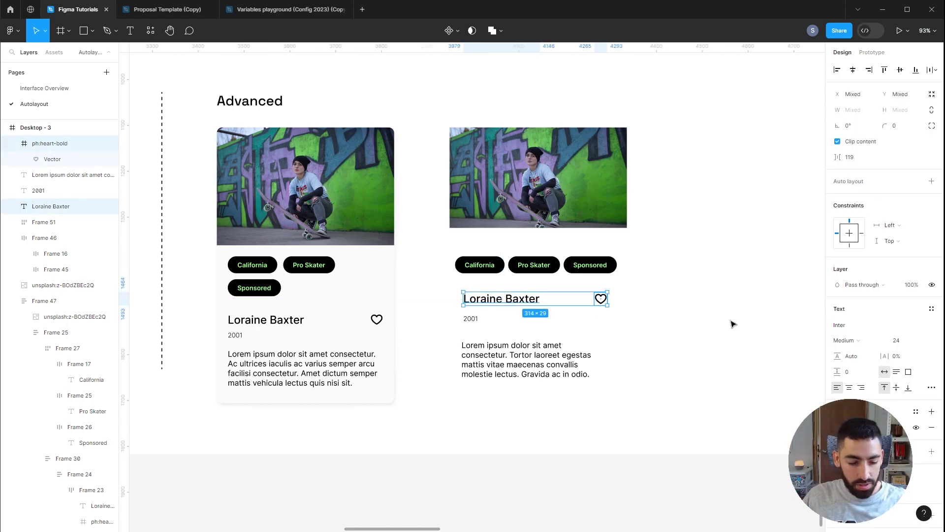
pyautogui.hotkey('shift', 'a')
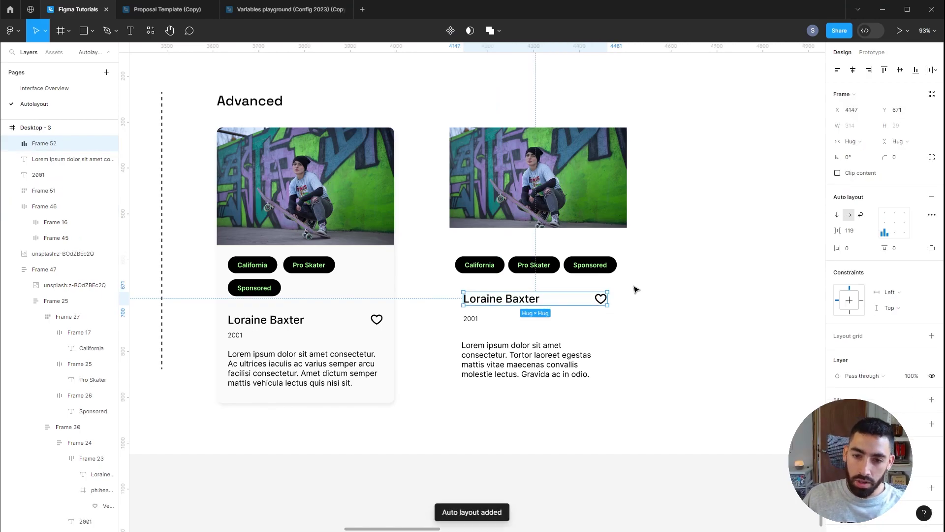
pyautogui.moveTo(616, 299)
pyautogui.mouseDown()
pyautogui.moveTo(650, 297)
pyautogui.moveTo(617, 304)
pyautogui.mouseUp()
pyautogui.click(867, 231)
pyautogui.click(865, 241)
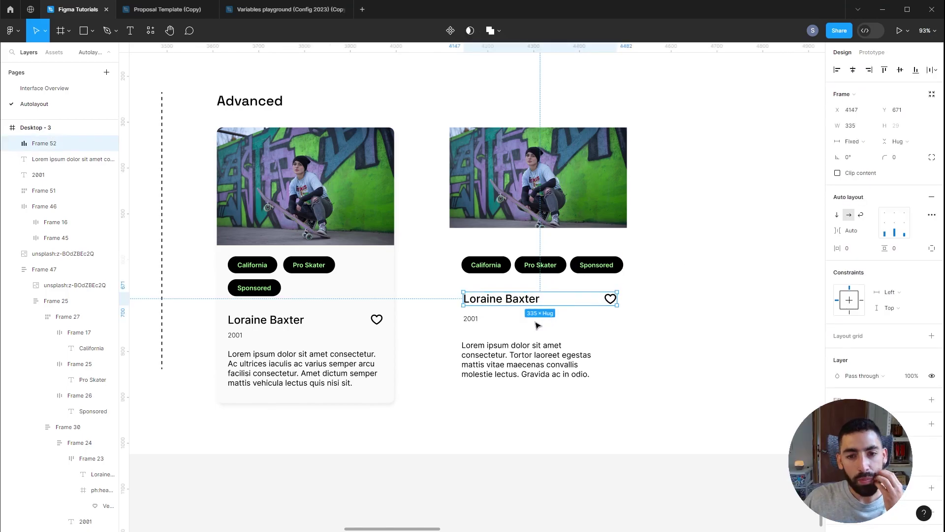
# Step: Stack the name row, year and lorem paragraph vertically with a 22 gap
pyautogui.keyDown('shift'); pyautogui.click(474, 321); pyautogui.keyUp('shift')
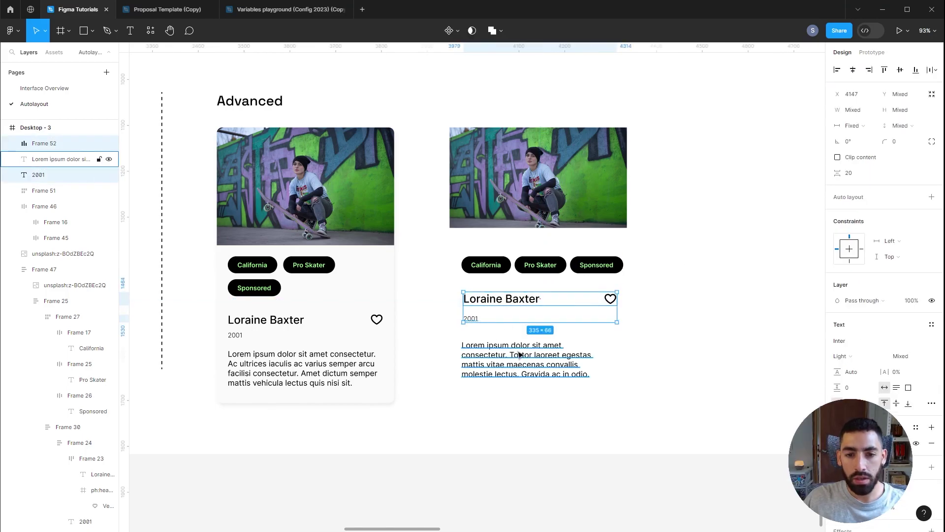
pyautogui.keyDown('shift'); pyautogui.click(521, 354); pyautogui.keyUp('shift')
pyautogui.hotkey('shift', 'a')
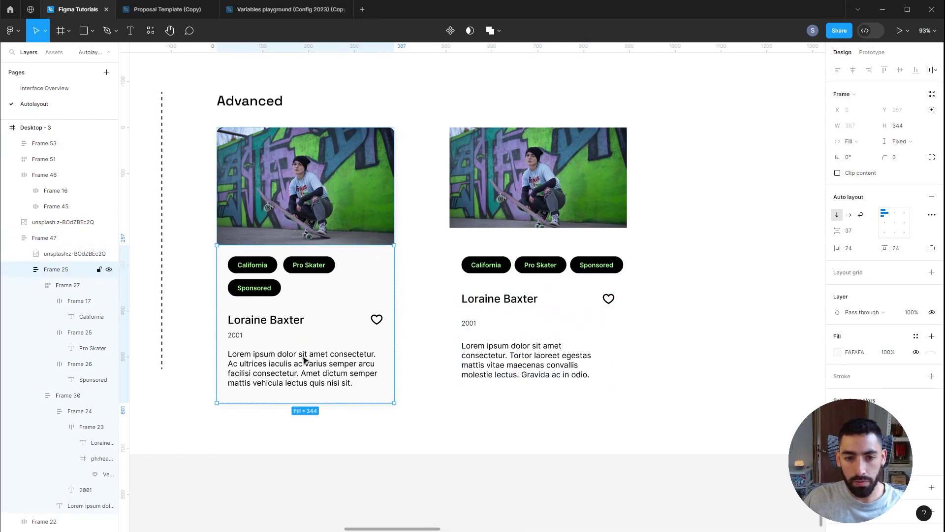
pyautogui.click(857, 235)
pyautogui.write('2')
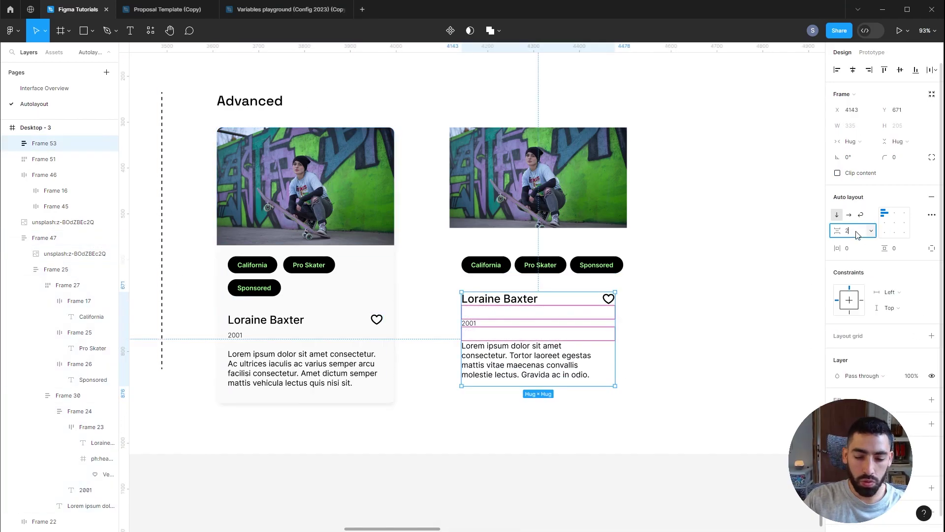
pyautogui.write('2')
pyautogui.press('Return')
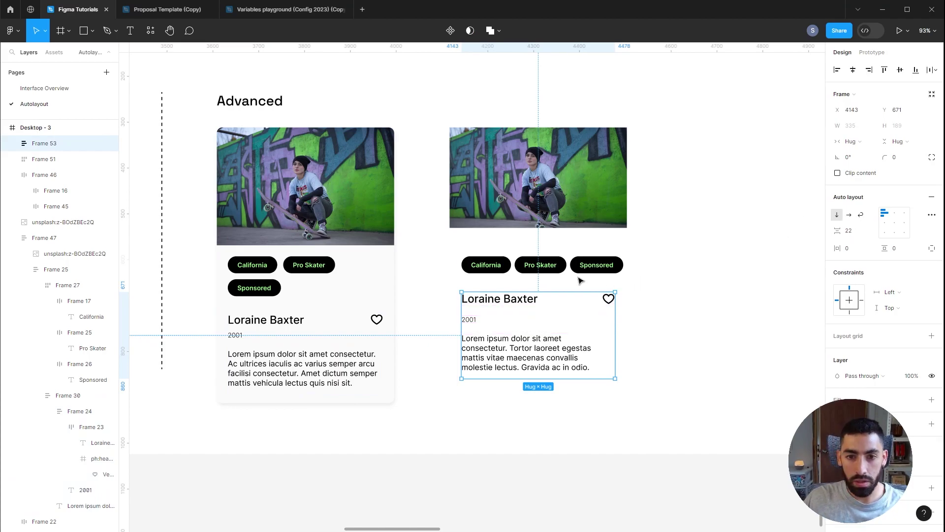
# Step: Wrap the tag row and text block in an auto layout stack with a 38 gap
pyautogui.click(528, 269)
pyautogui.keyDown('shift'); pyautogui.click(557, 327); pyautogui.keyUp('shift')
pyautogui.hotkey('shift', 'a')
pyautogui.click(296, 336)
pyautogui.click(370, 281)
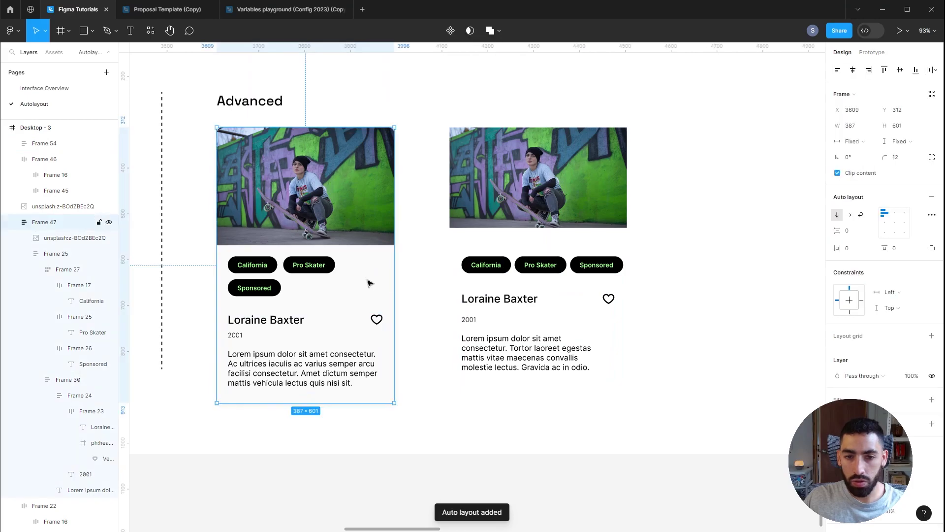
pyautogui.click(542, 284)
pyautogui.click(857, 230)
pyautogui.write('3')
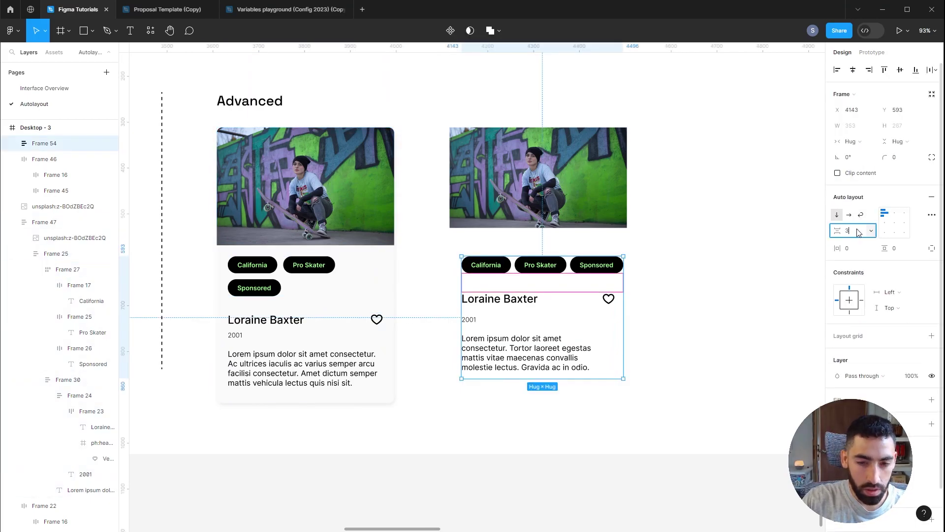
pyautogui.write('8')
pyautogui.press('Escape')
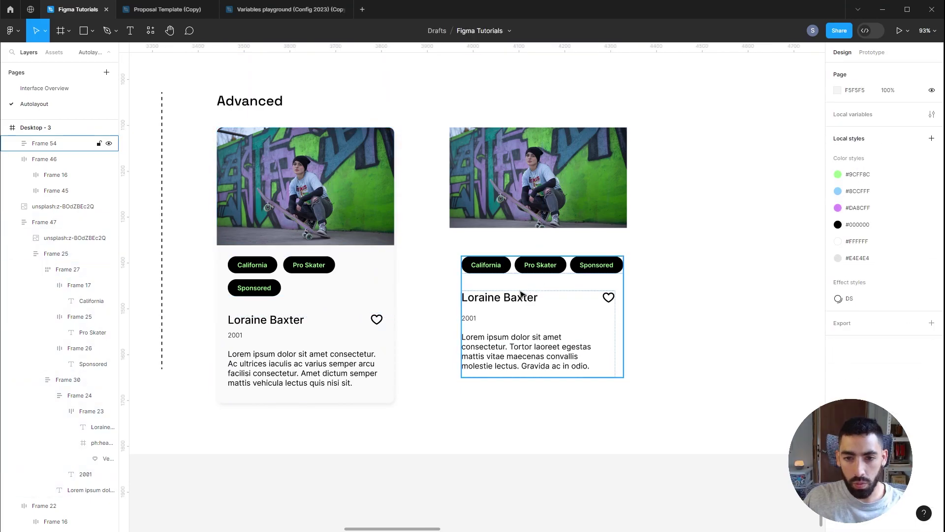
# Step: Set the text stack and the name row widths to Fill container, then resize the content stack
pyautogui.doubleClick(542, 325)
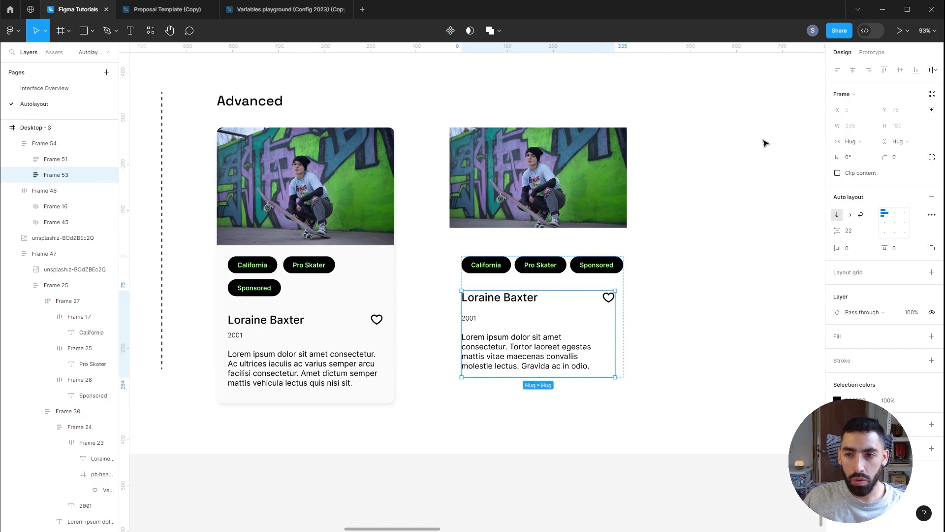
pyautogui.click(872, 142)
pyautogui.click(866, 154)
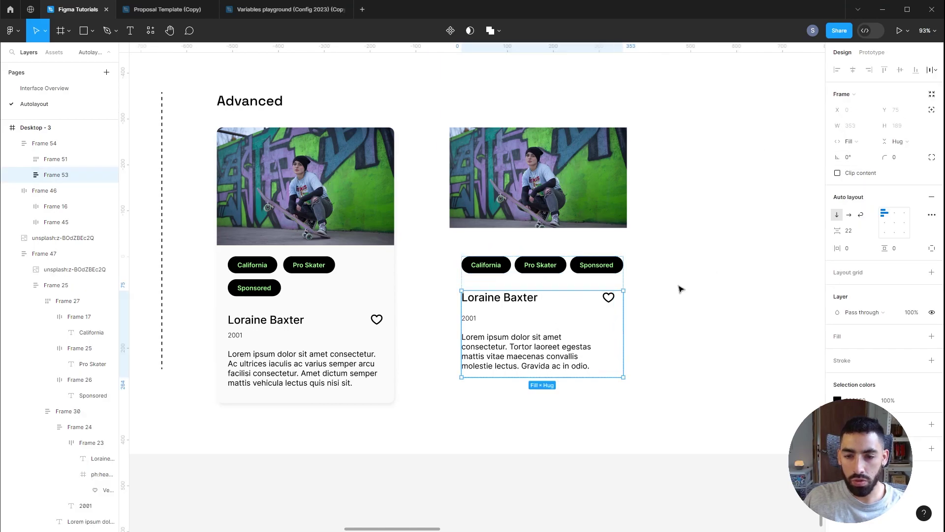
pyautogui.click(530, 302)
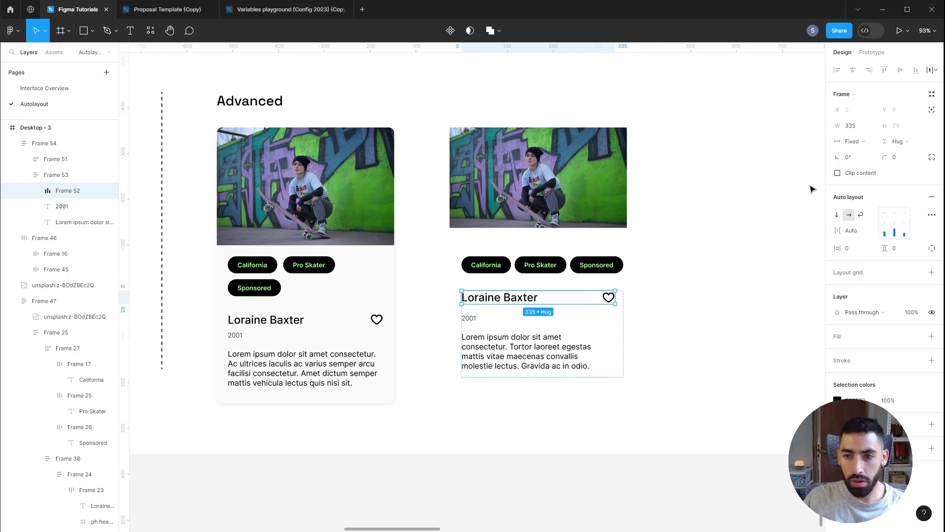
pyautogui.click(867, 142)
pyautogui.click(870, 173)
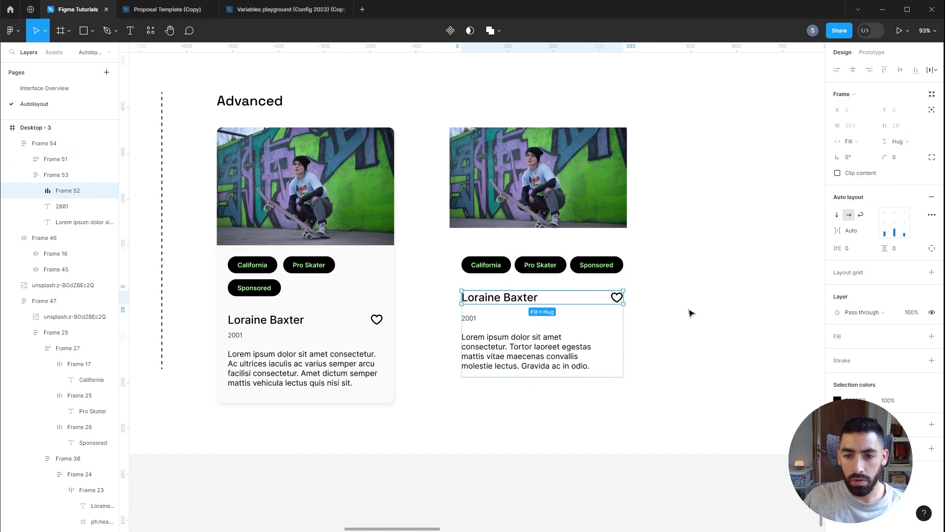
pyautogui.press('Escape')
pyautogui.press('Escape')
pyautogui.moveTo(624, 281)
pyautogui.mouseDown()
pyautogui.moveTo(660, 281)
pyautogui.moveTo(607, 284)
pyautogui.mouseUp()
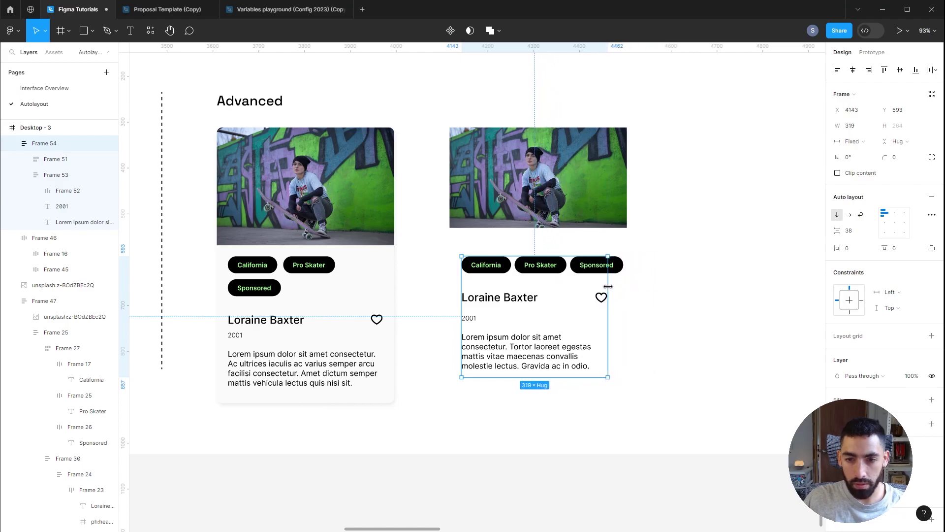
# Step: Make the tags row fill the container width so Sponsored wraps, and test by resizing
pyautogui.click(573, 270)
pyautogui.click(854, 142)
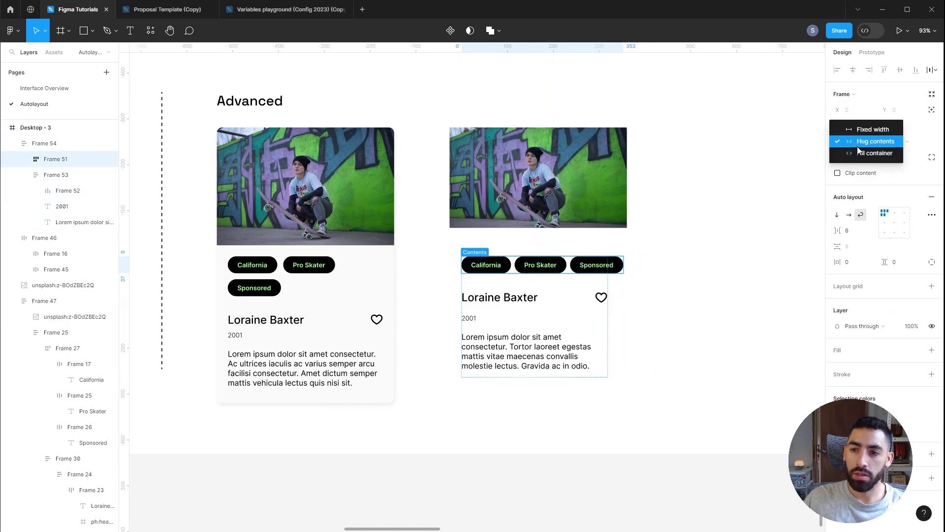
pyautogui.click(858, 149)
pyautogui.press('Escape')
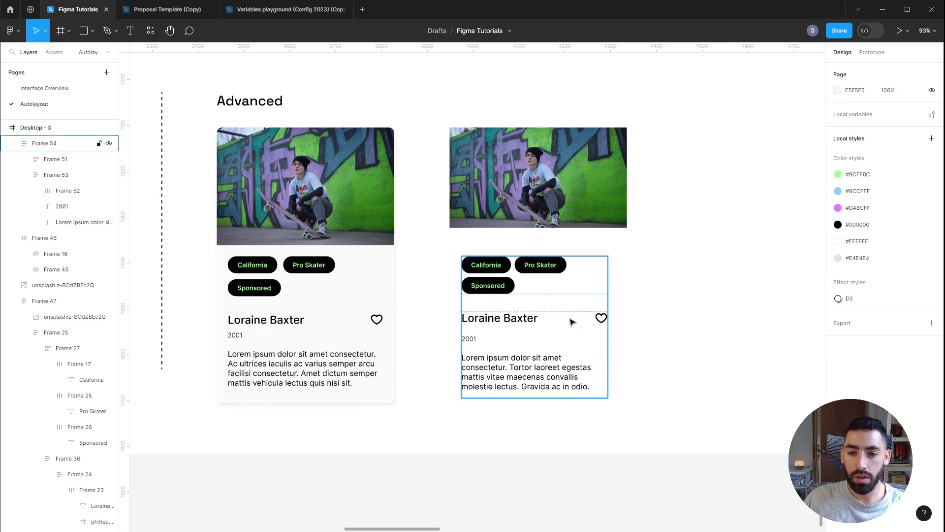
pyautogui.click(570, 322)
pyautogui.moveTo(609, 301)
pyautogui.mouseDown()
pyautogui.moveTo(657, 301)
pyautogui.moveTo(613, 300)
pyautogui.mouseUp()
pyautogui.click(371, 289)
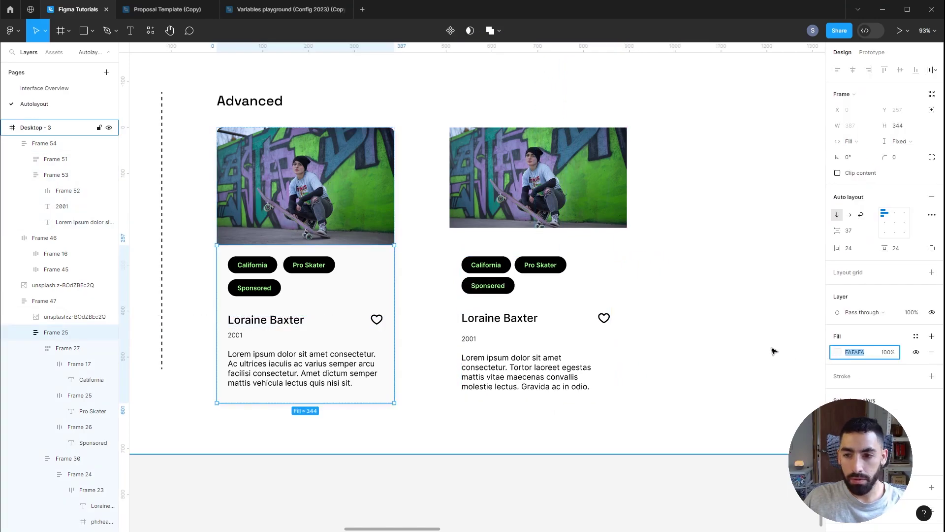
# Step: Give the right card's content stack 24 padding on both padding values
pyautogui.press('Escape')
pyautogui.click(579, 285)
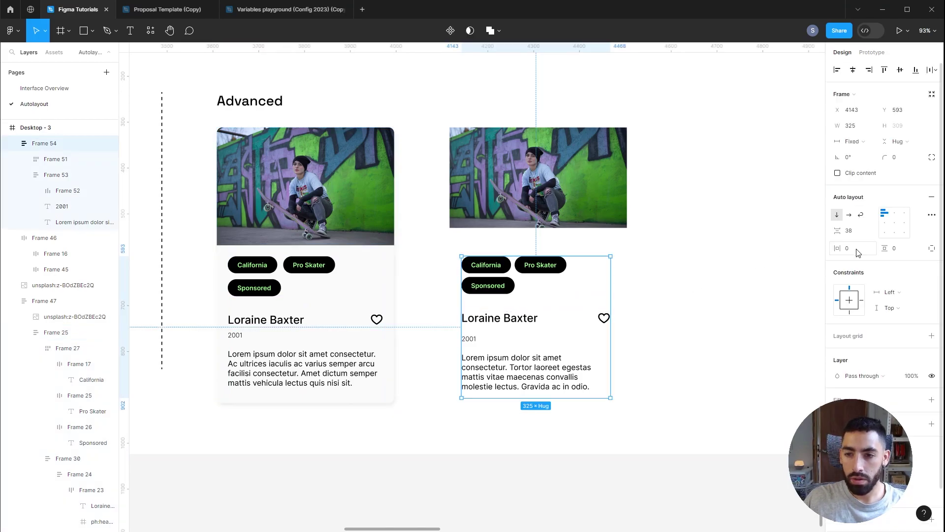
pyautogui.click(858, 253)
pyautogui.write('24')
pyautogui.press('Tab')
pyautogui.write('24')
pyautogui.press('Return')
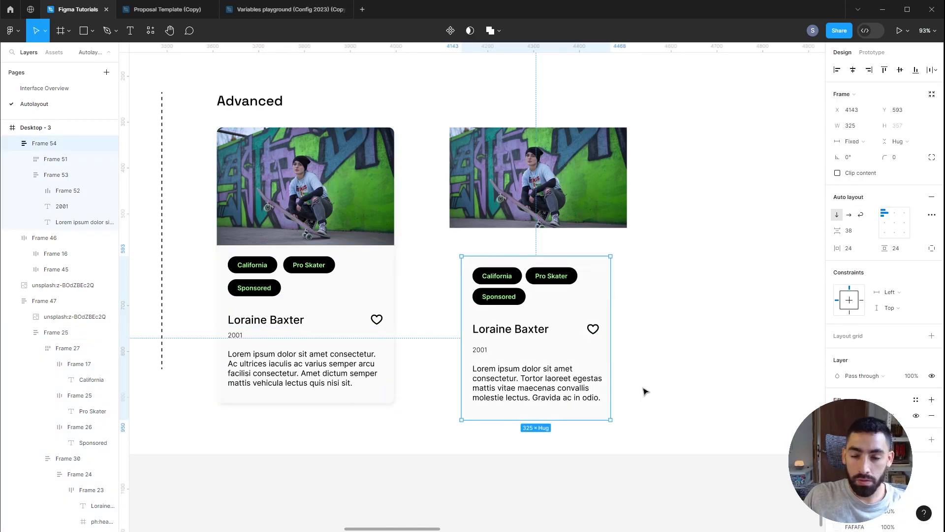
# Step: Wrap the photo and content block in a vertical auto layout with 0 gap
pyautogui.moveTo(590, 288); pyautogui.dragTo(584, 277)
pyautogui.keyDown('shift'); pyautogui.click(545, 203); pyautogui.keyUp('shift')
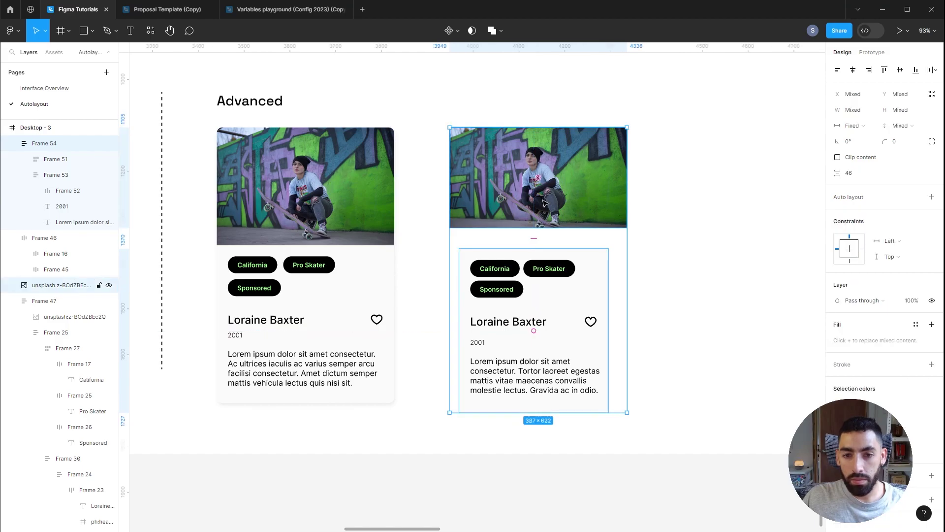
pyautogui.hotkey('shift', 'a')
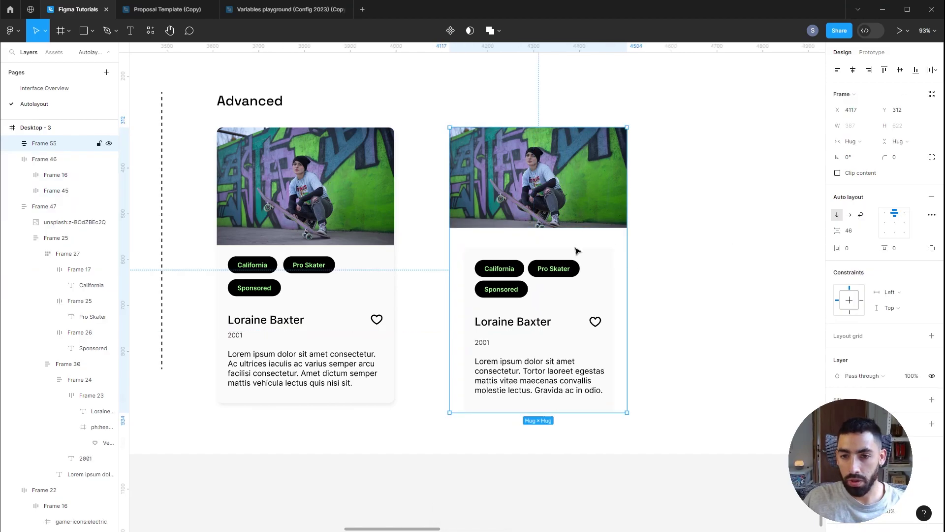
pyautogui.click(607, 284)
pyautogui.click(627, 247)
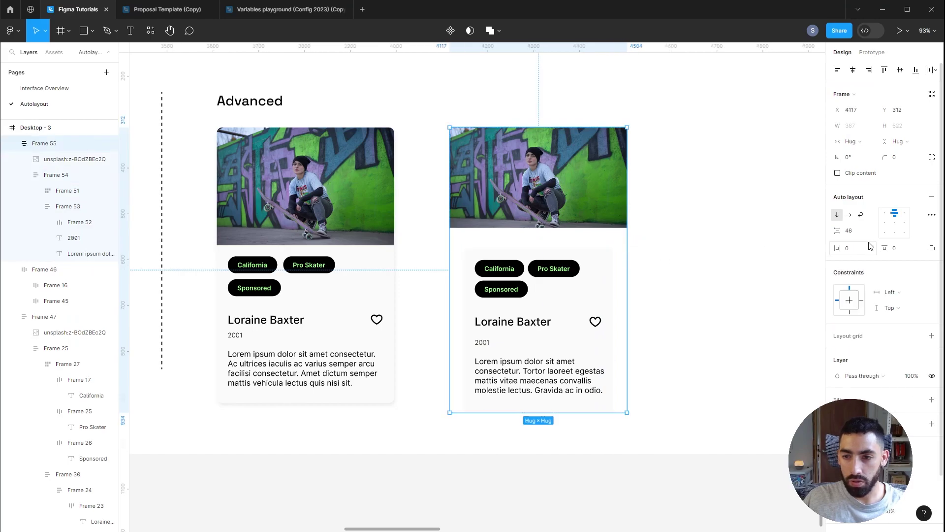
pyautogui.click(857, 231)
pyautogui.write('0')
pyautogui.press('Return')
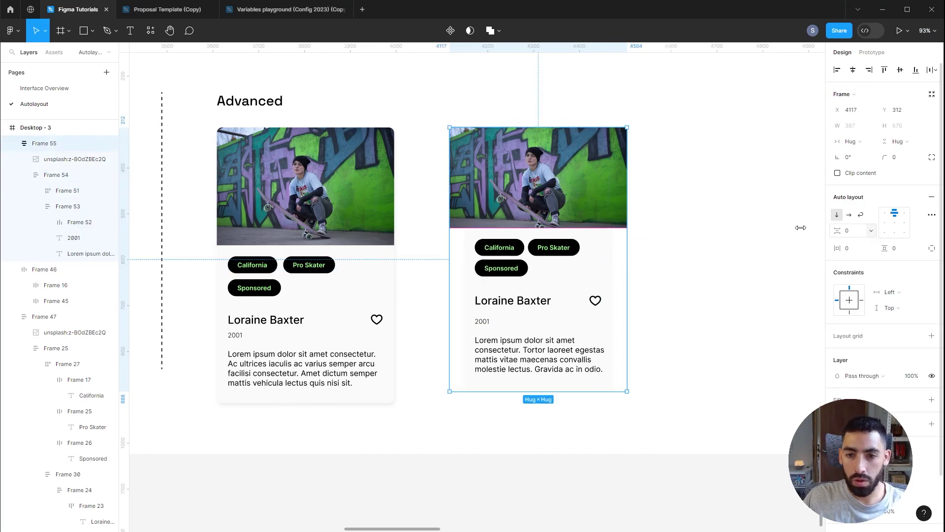
# Step: Make Frame 54 fill the card's width and widen the card from 464 to 484
pyautogui.click(601, 261)
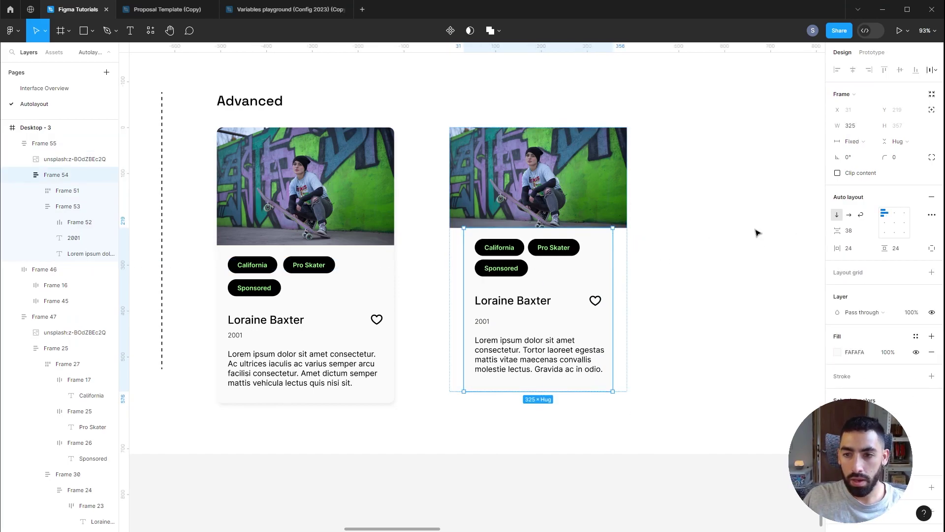
pyautogui.click(868, 143)
pyautogui.click(873, 165)
pyautogui.click(757, 189)
pyautogui.click(550, 147)
pyautogui.moveTo(627, 220); pyautogui.dragTo(666, 220)
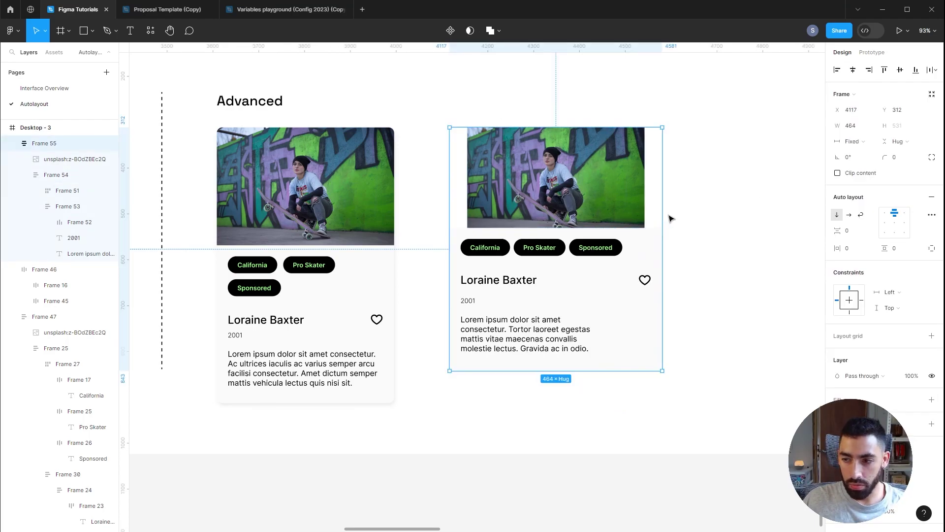
pyautogui.moveTo(665, 215); pyautogui.dragTo(672, 215)
pyautogui.click(590, 198)
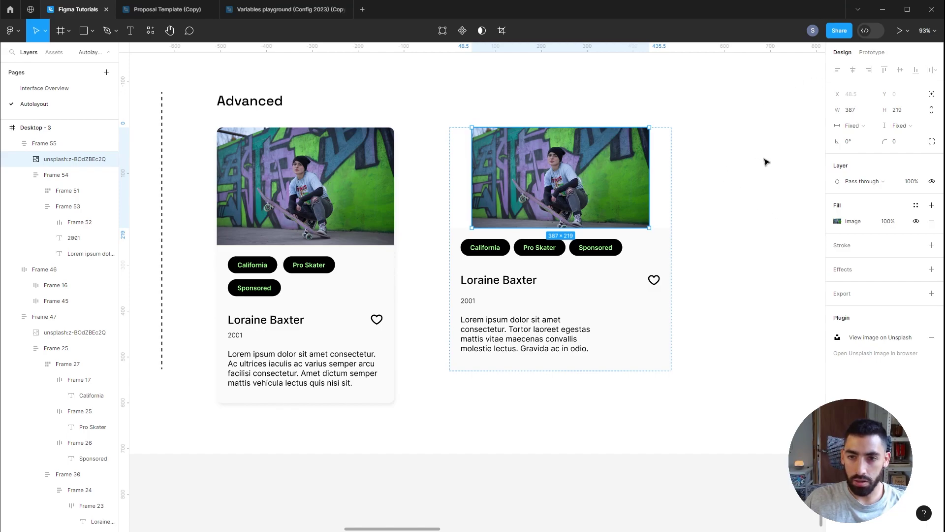
# Step: Stretch the photo to Fill container width and give the right card a 12 corner radius
pyautogui.click(855, 125)
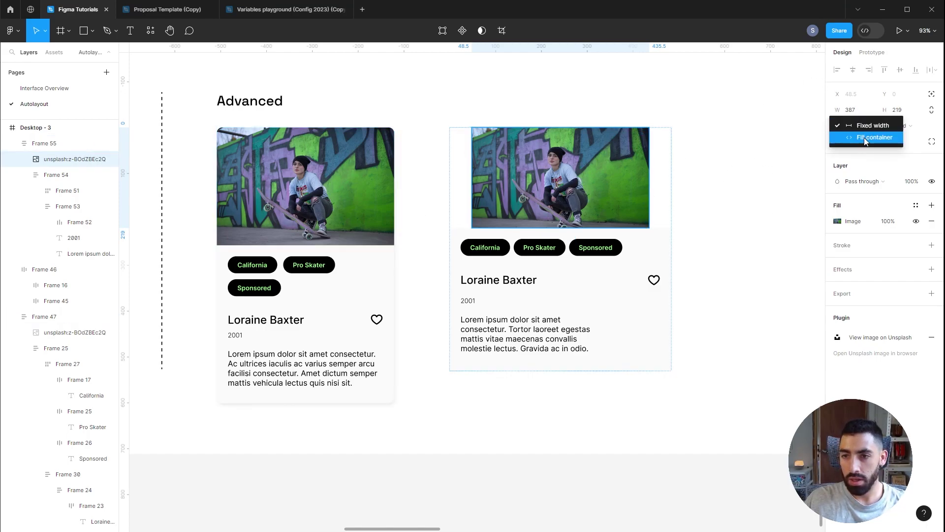
pyautogui.click(867, 138)
pyautogui.hotkey('shift', 'Return')
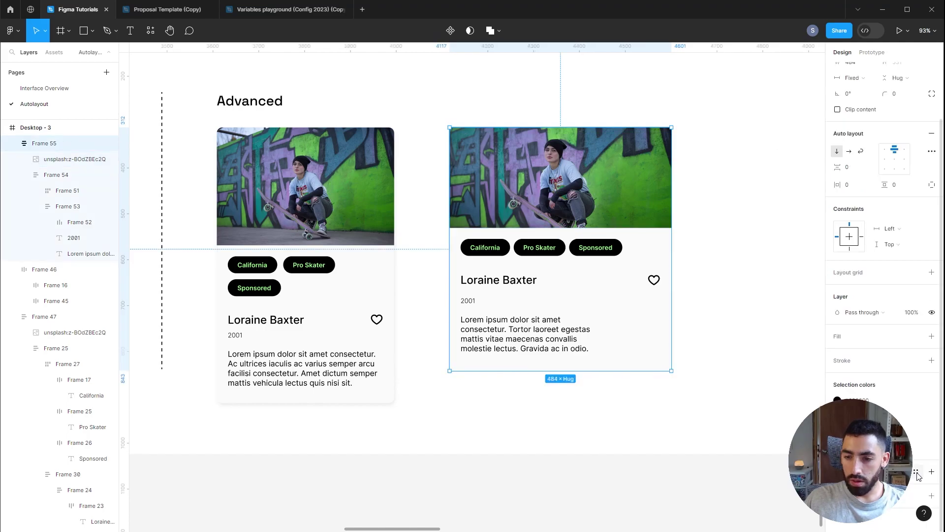
pyautogui.press('Tab')
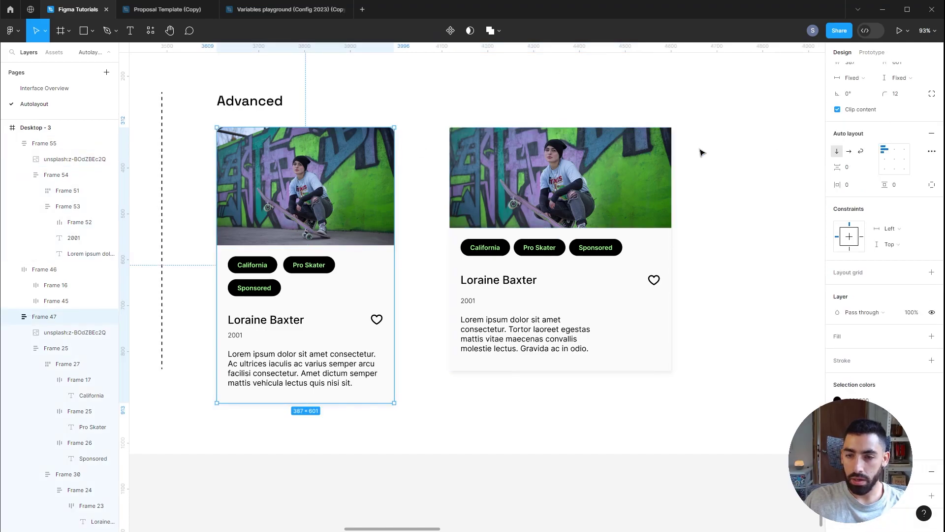
pyautogui.click(646, 158)
pyautogui.click(904, 94)
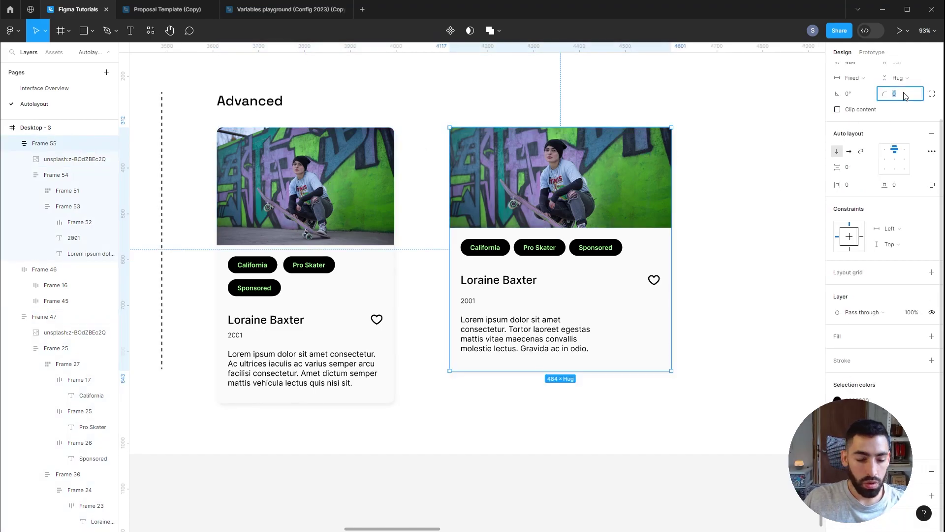
pyautogui.write('12')
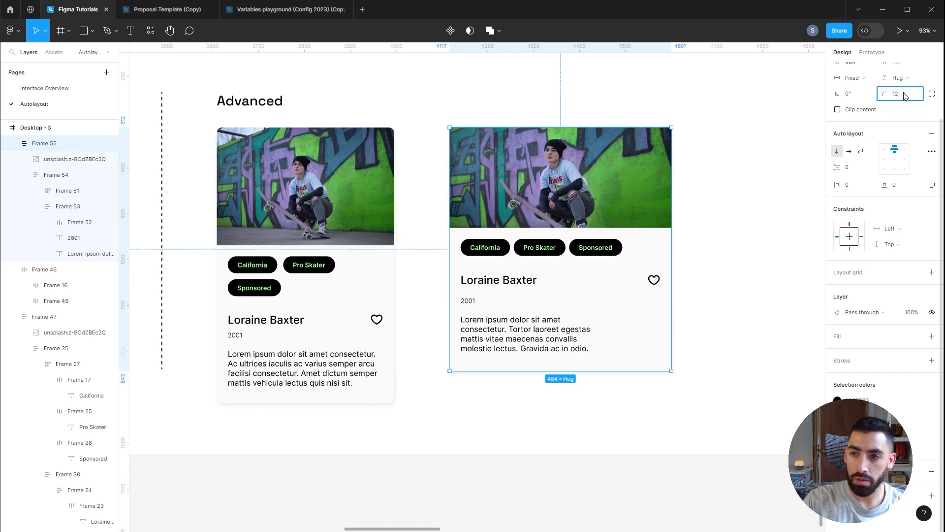
pyautogui.click(770, 313)
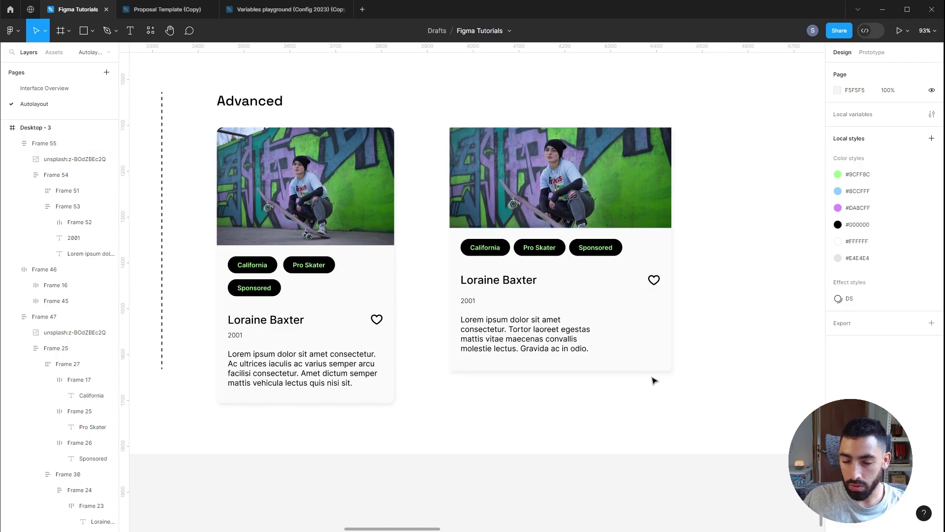
# Step: Clip the card's content to its rounded corners and narrow it to 385 so tags wrap
pyautogui.click(670, 298)
pyautogui.click(838, 173)
pyautogui.click(719, 166)
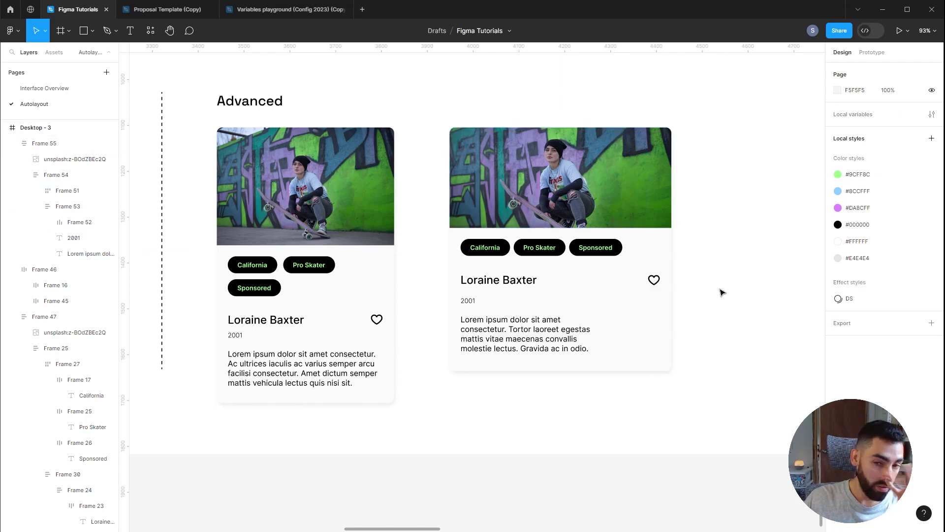
pyautogui.click(670, 199)
pyautogui.moveTo(661, 195); pyautogui.dragTo(625, 208)
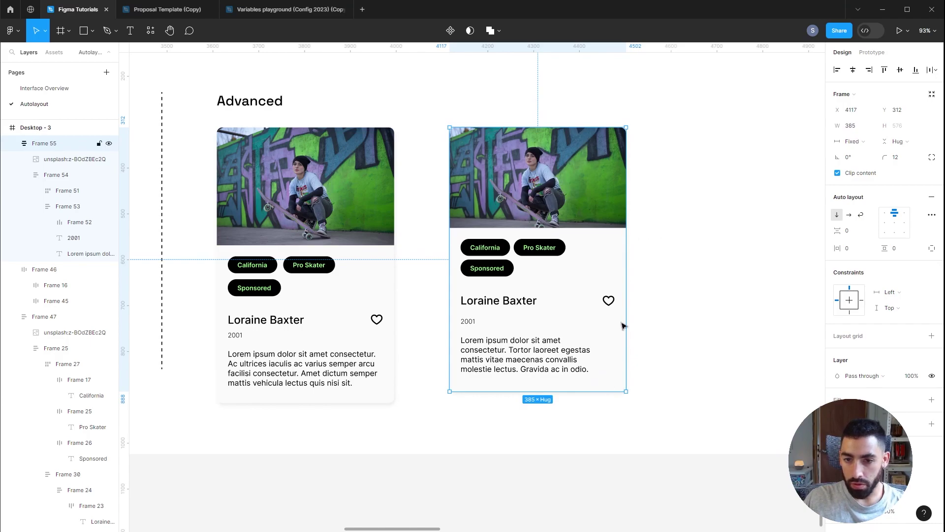
# Step: Stretch the right card taller and shorten the left card from its bottom edge
pyautogui.moveTo(621, 392); pyautogui.dragTo(621, 429)
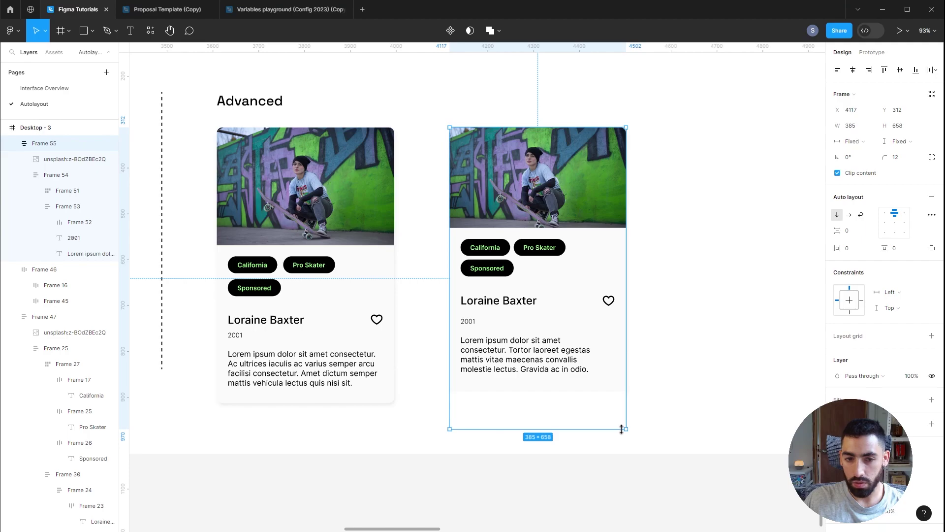
pyautogui.click(382, 398)
pyautogui.moveTo(381, 403); pyautogui.dragTo(374, 374)
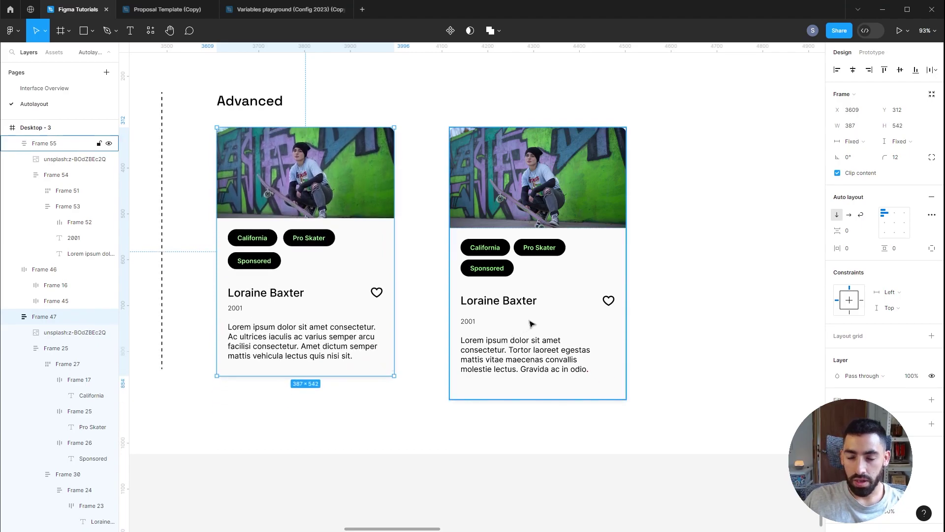
# Step: Adjust height sizing of Frame 54 and the photo, fixing the card at 385 × 593
pyautogui.doubleClick(570, 290)
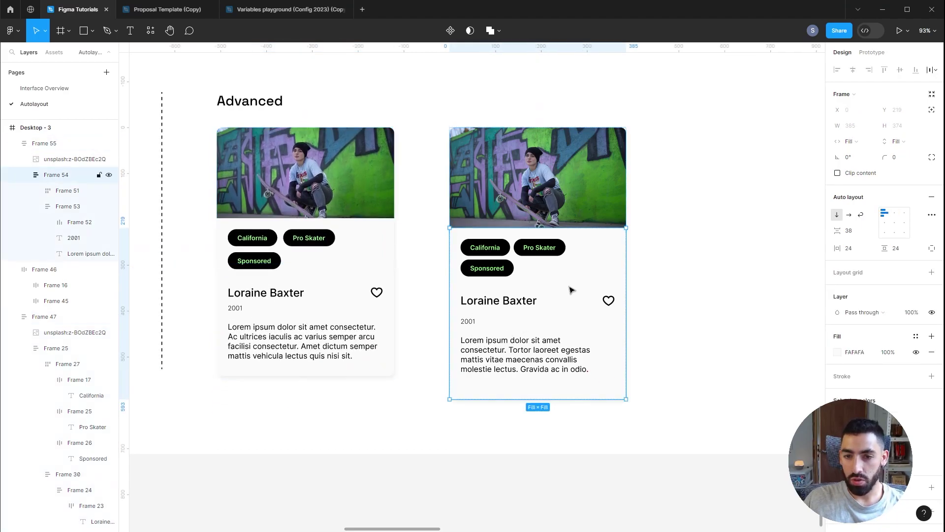
pyautogui.click(918, 144)
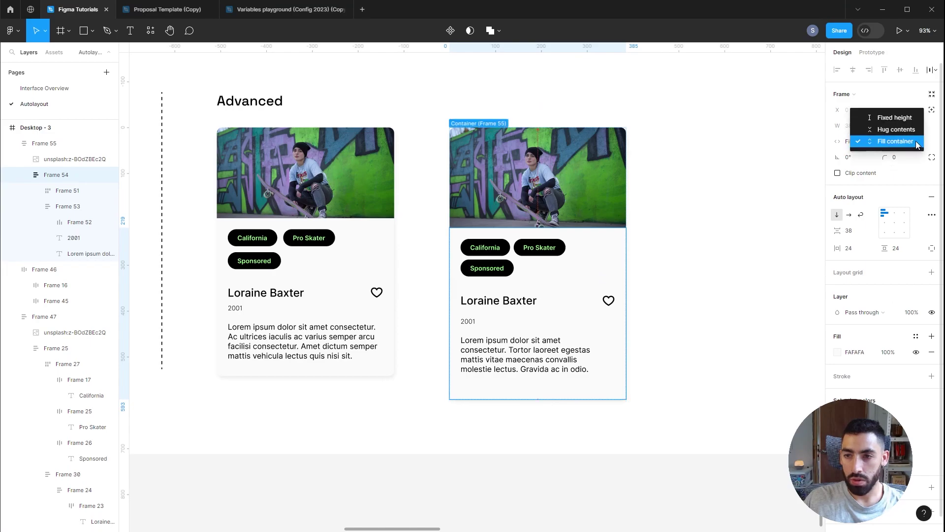
pyautogui.click(894, 117)
pyautogui.click(621, 135)
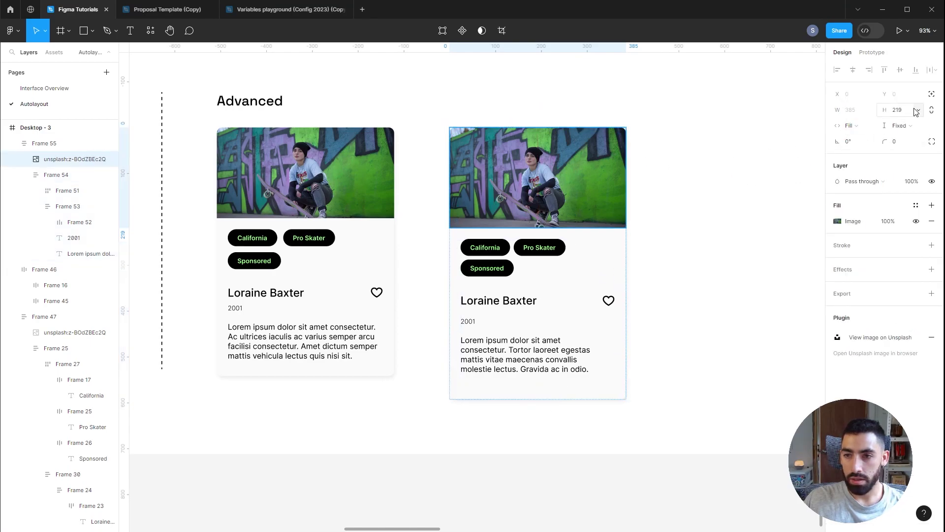
pyautogui.click(900, 126)
pyautogui.click(908, 140)
pyautogui.click(614, 384)
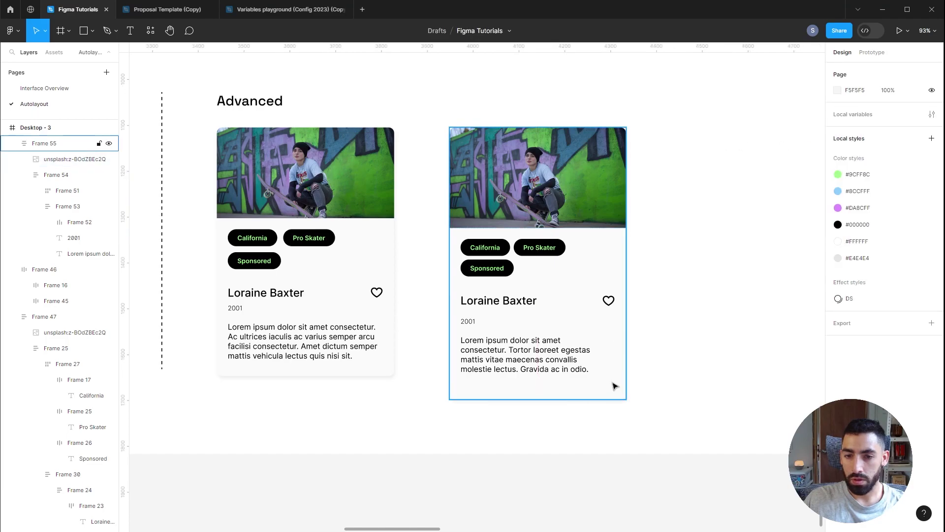
pyautogui.moveTo(614, 399)
pyautogui.mouseDown()
pyautogui.moveTo(616, 429)
pyautogui.moveTo(618, 361)
pyautogui.moveTo(620, 421)
pyautogui.moveTo(621, 399)
pyautogui.mouseUp()
pyautogui.press('Escape')
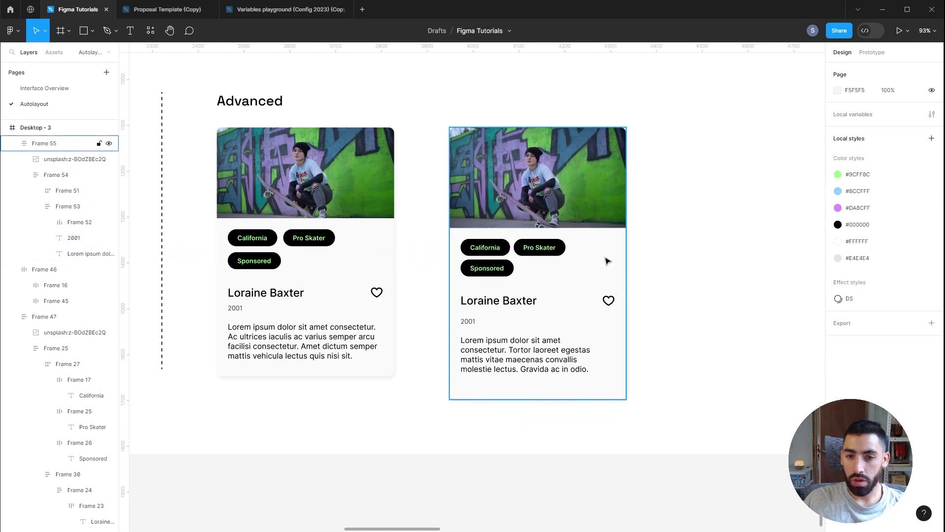
pyautogui.click(606, 259)
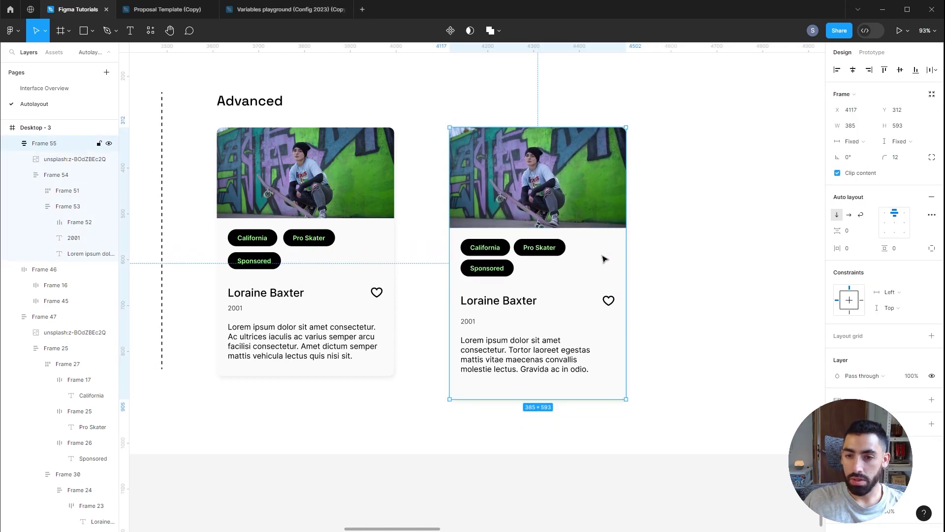
# Step: Add a 300 minimum width to the right card
pyautogui.click(872, 126)
pyautogui.click(863, 144)
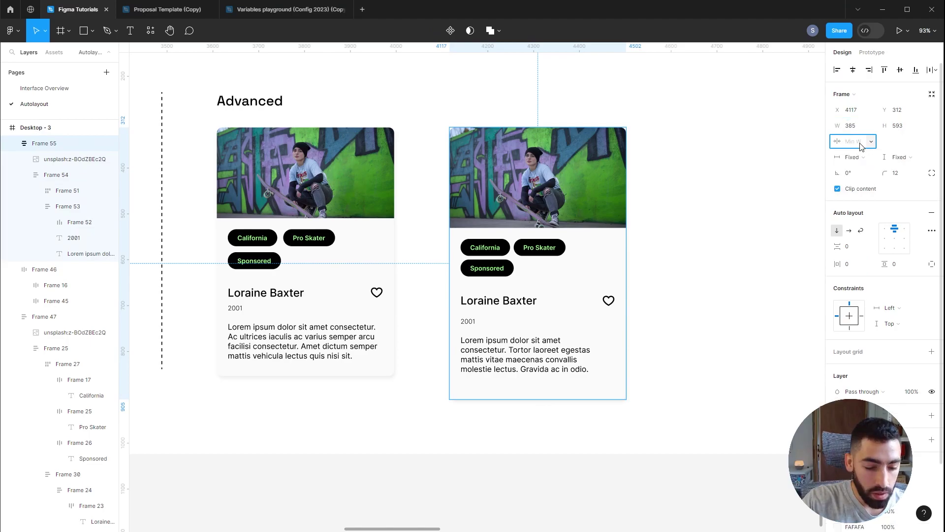
pyautogui.write('300')
pyautogui.press('Return')
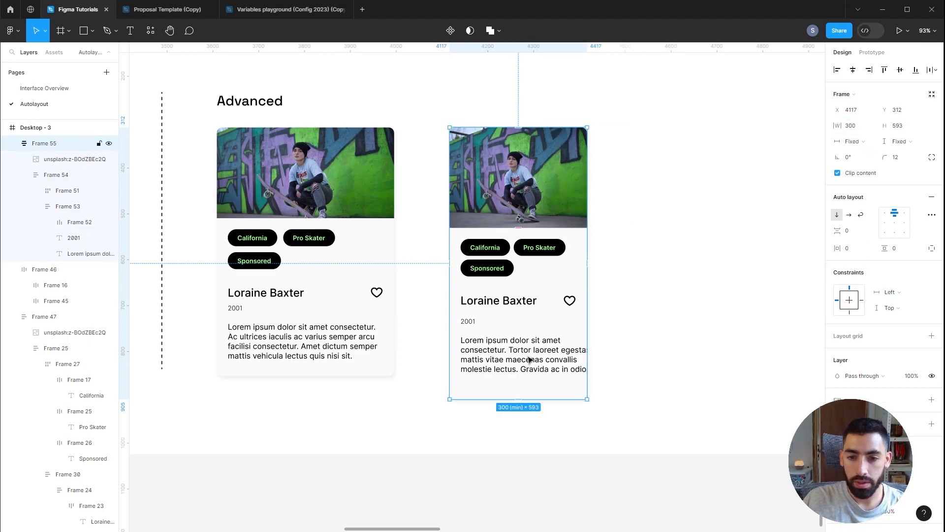
# Step: Set the Lorem ipsum description to Fill container width and widen the card to test wrapping
pyautogui.doubleClick(529, 360)
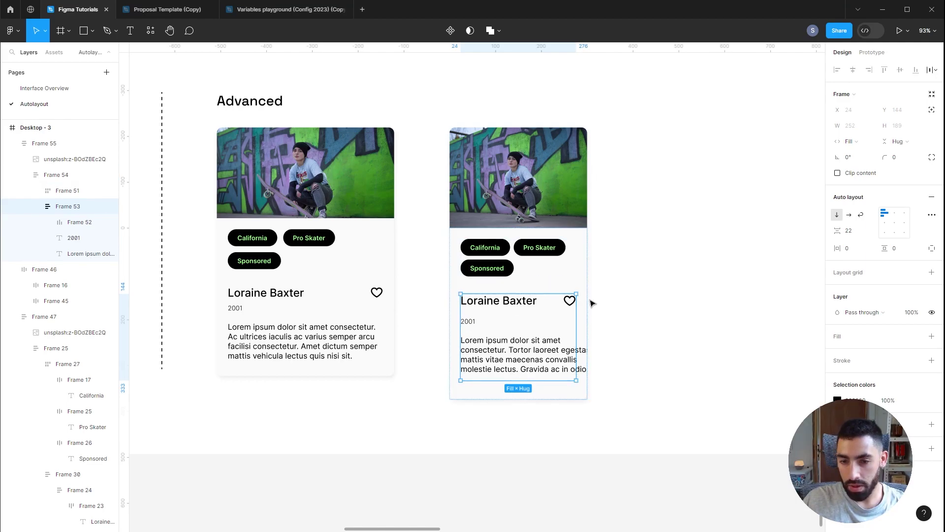
pyautogui.click(526, 356)
pyautogui.click(865, 127)
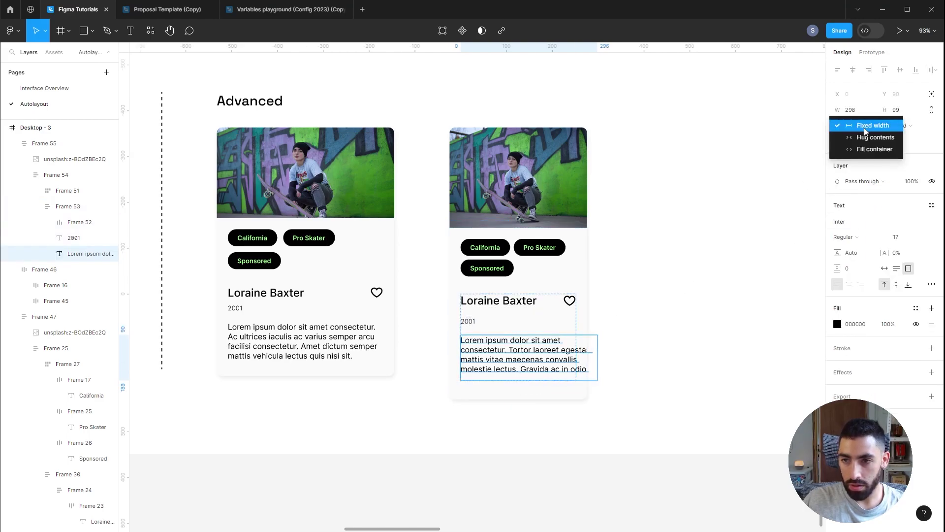
pyautogui.click(874, 149)
pyautogui.click(582, 295)
pyautogui.moveTo(587, 253); pyautogui.dragTo(670, 253)
# Step: Add a 500 maximum width to the card and resize it to test the limits
pyautogui.click(859, 142)
pyautogui.click(853, 175)
pyautogui.write('500')
pyautogui.press('Return')
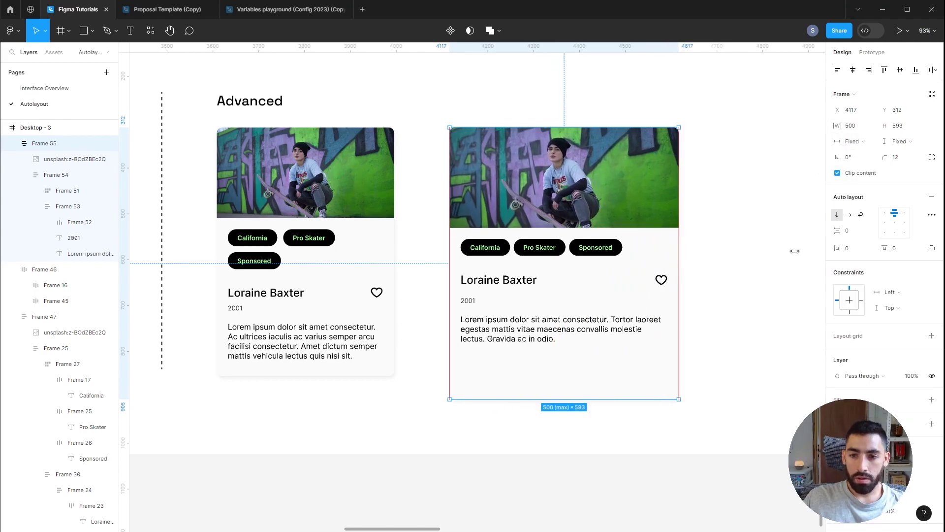
pyautogui.click(790, 253)
pyautogui.moveTo(686, 253); pyautogui.dragTo(766, 268)
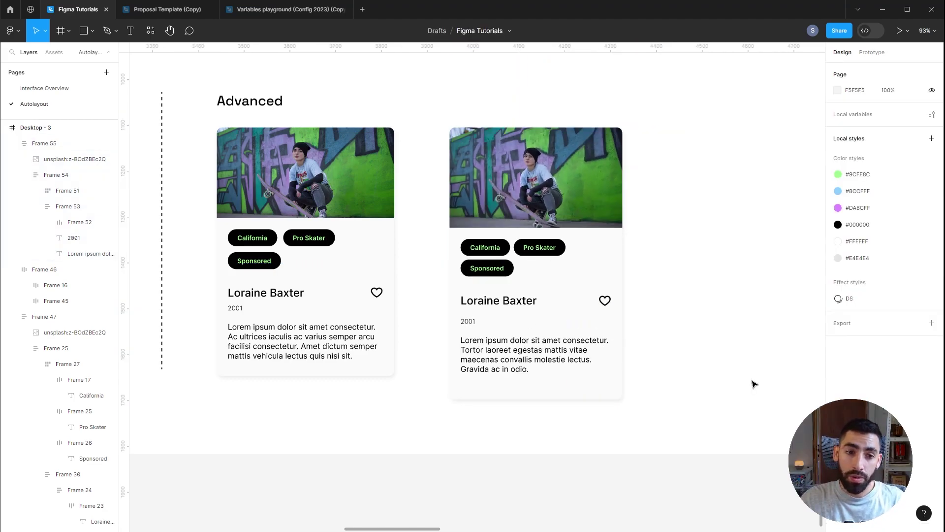